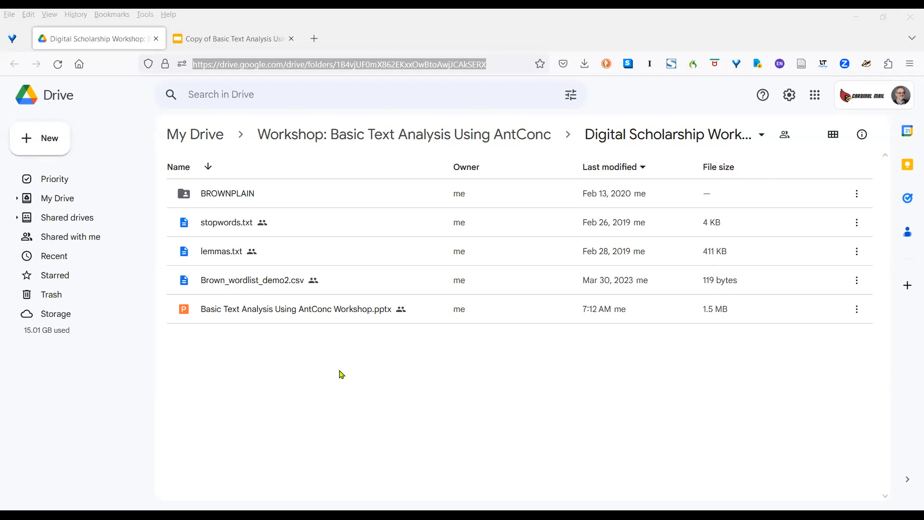
# Step: Open the BROWNPLAIN folder in the workshop's Drive folder
pyautogui.click(274, 196)
pyautogui.doubleClick(273, 195)
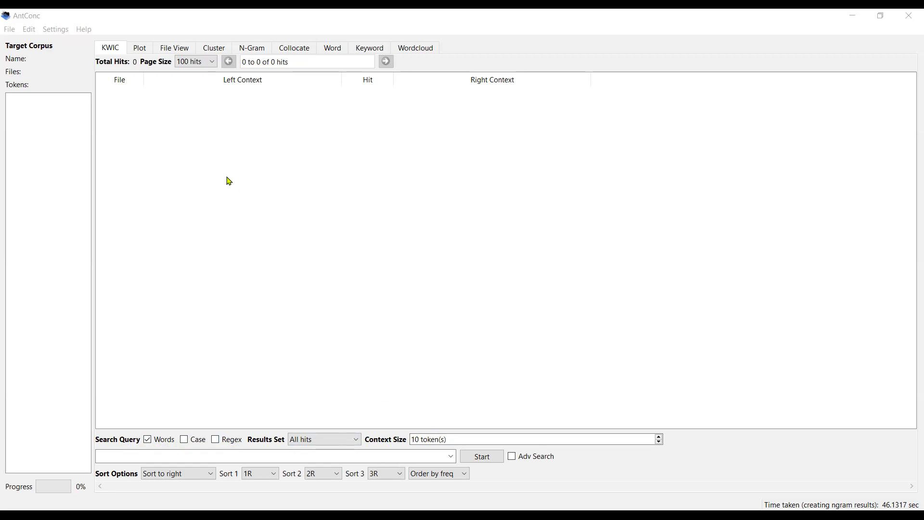
# Step: Browse through each tool tab from Plot to Word, then return to KWIC
pyautogui.click(141, 49)
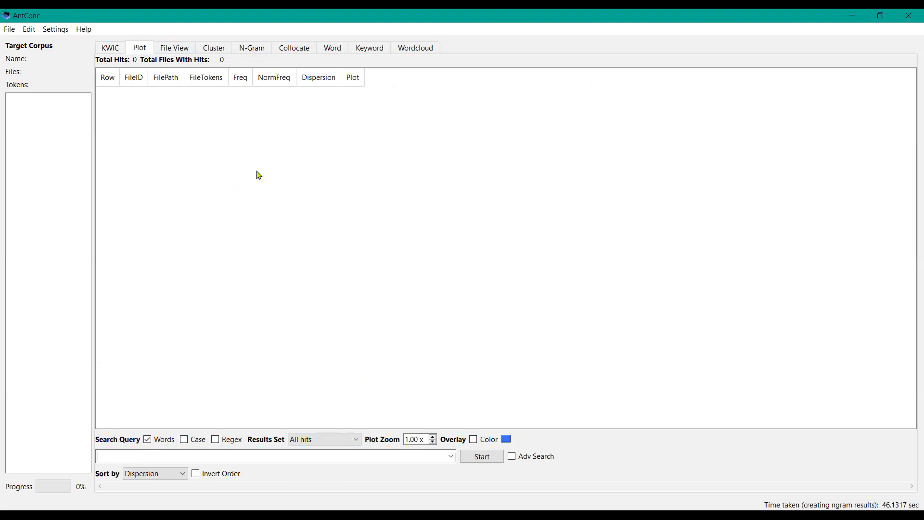
pyautogui.click(190, 51)
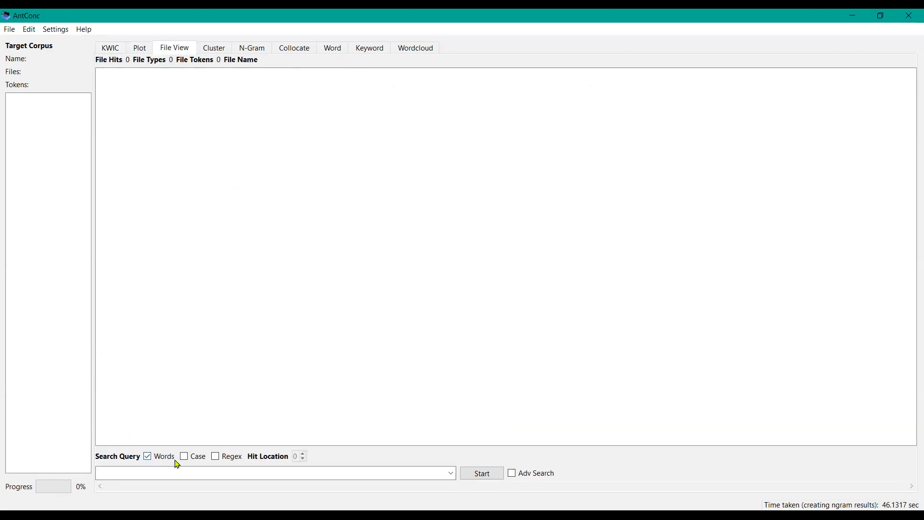
pyautogui.click(222, 58)
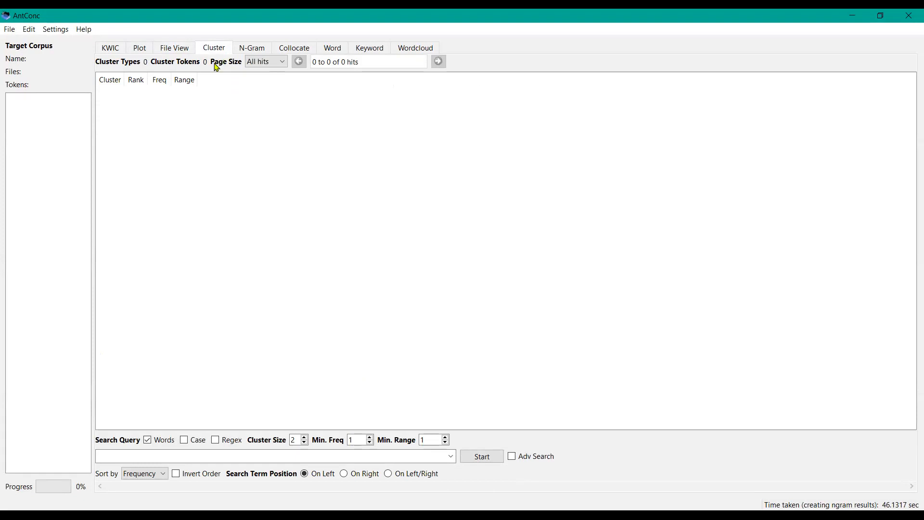
pyautogui.click(249, 52)
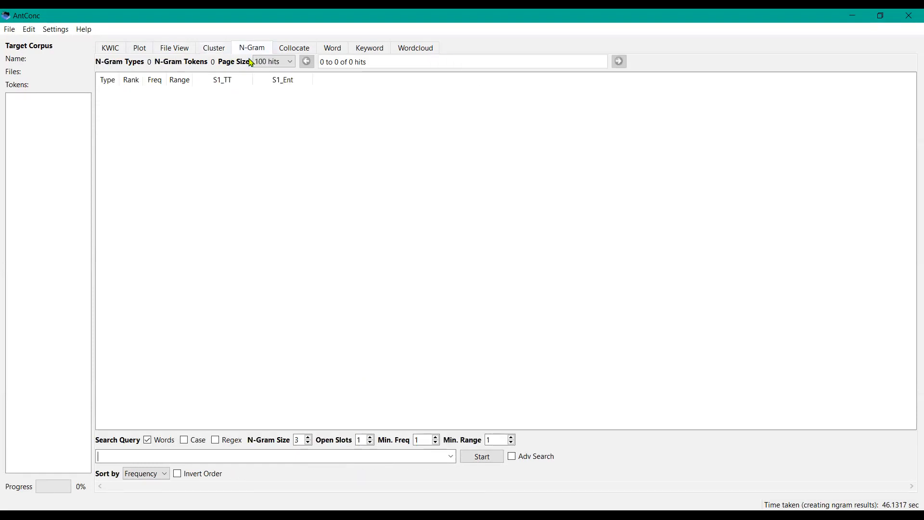
pyautogui.click(294, 47)
pyautogui.click(333, 48)
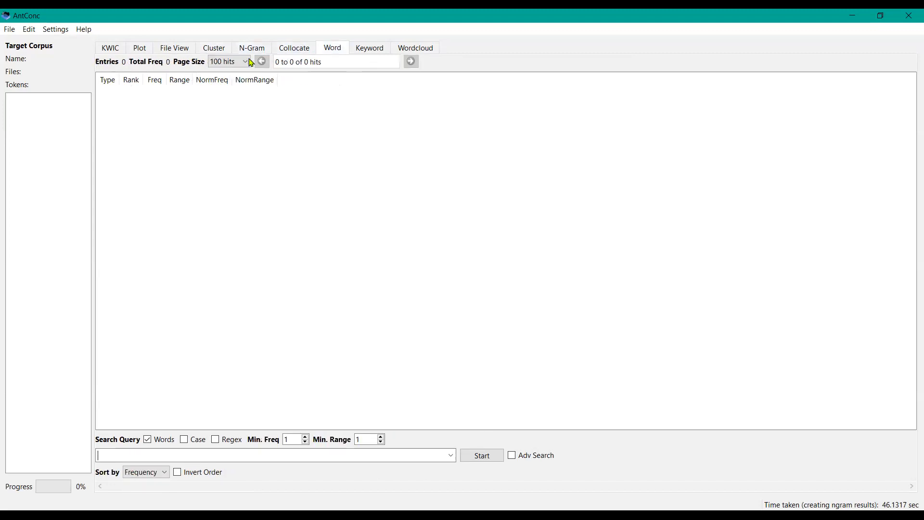
pyautogui.click(111, 49)
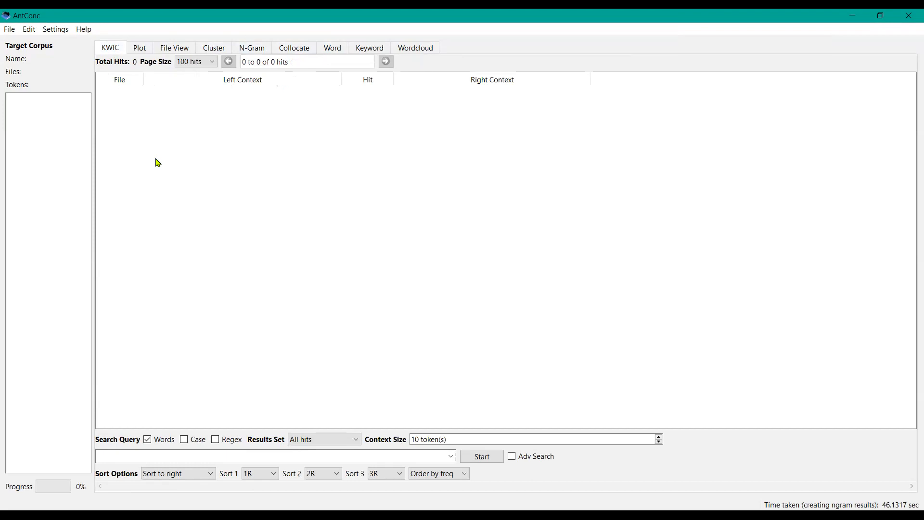
# Step: Load every file in Desktop > AntConc Workshop > BROWNPLAIN > brown_corpus_untagged as a quick corpus
pyautogui.click(10, 29)
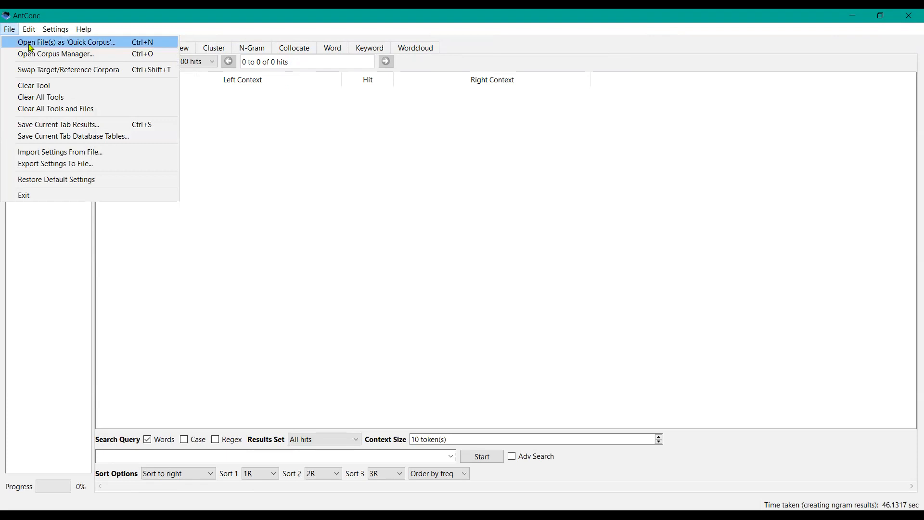
pyautogui.click(28, 45)
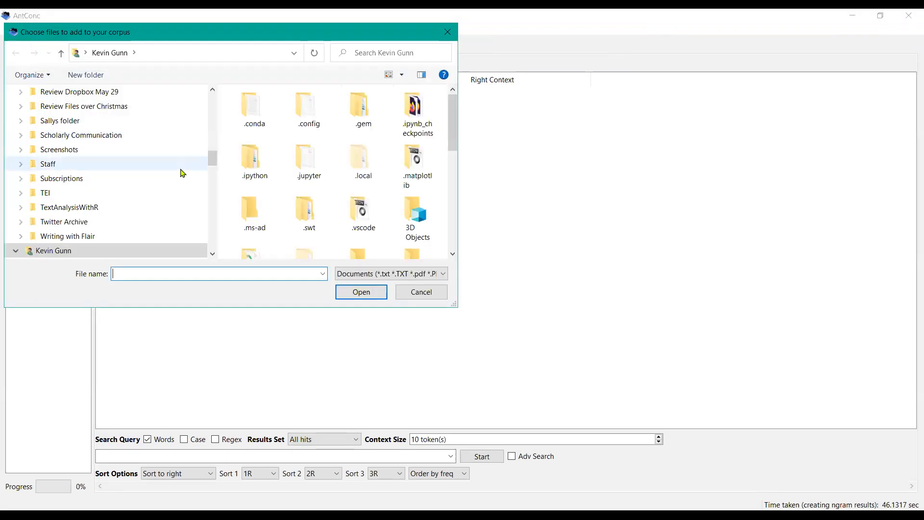
pyautogui.click(212, 100)
pyautogui.click(212, 100)
pyautogui.click(212, 101)
pyautogui.click(213, 102)
pyautogui.click(143, 113)
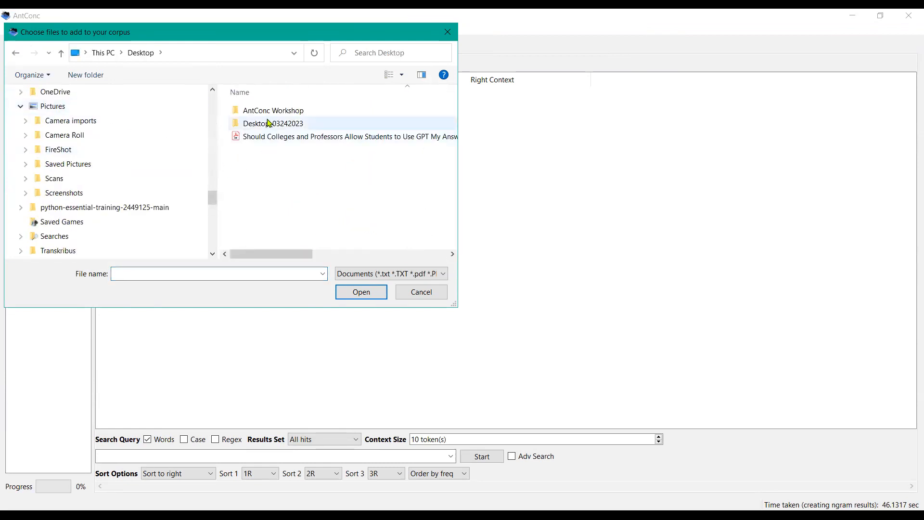
pyautogui.doubleClick(289, 112)
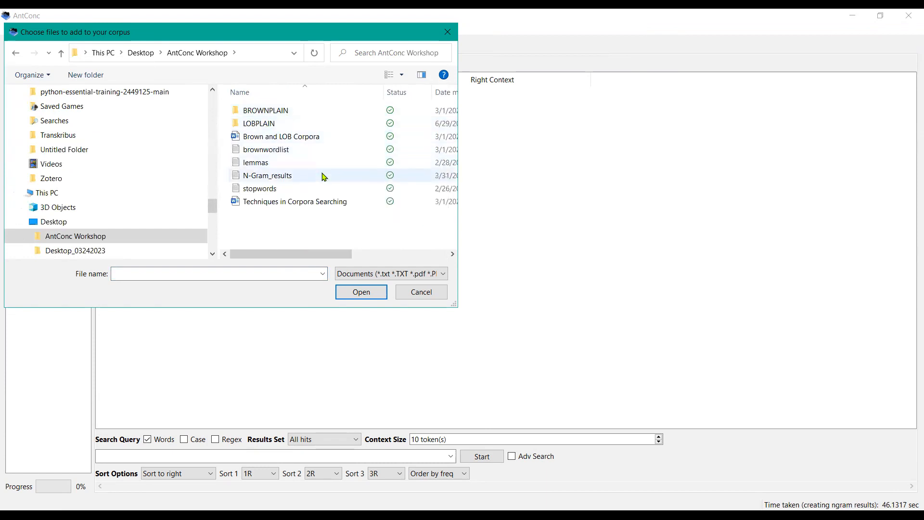
pyautogui.doubleClick(284, 111)
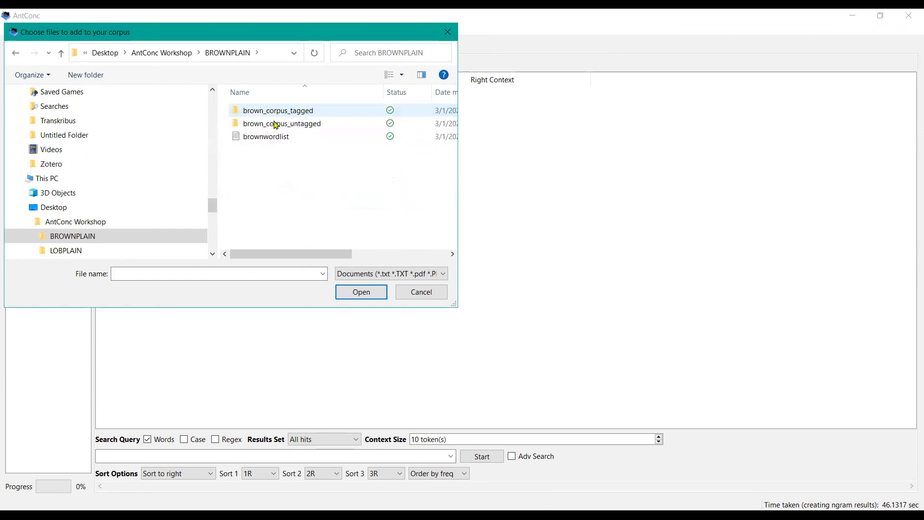
pyautogui.doubleClick(277, 124)
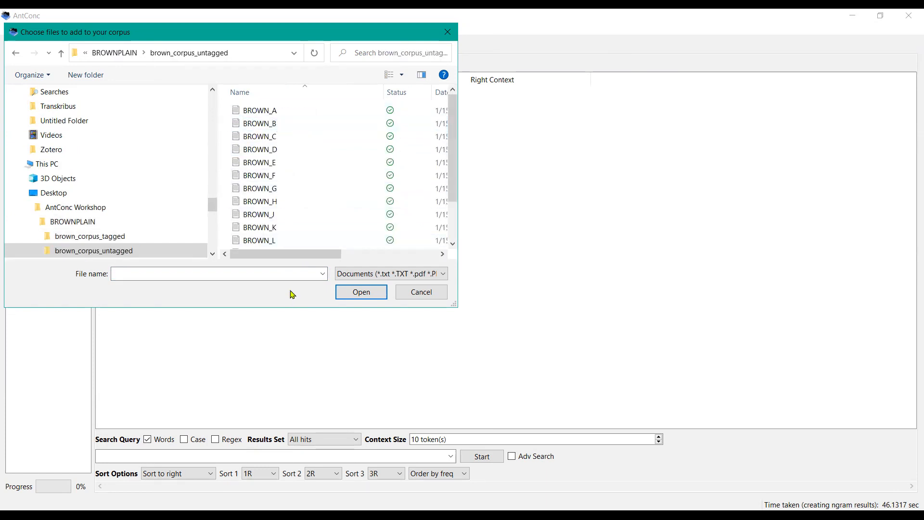
pyautogui.click(271, 112)
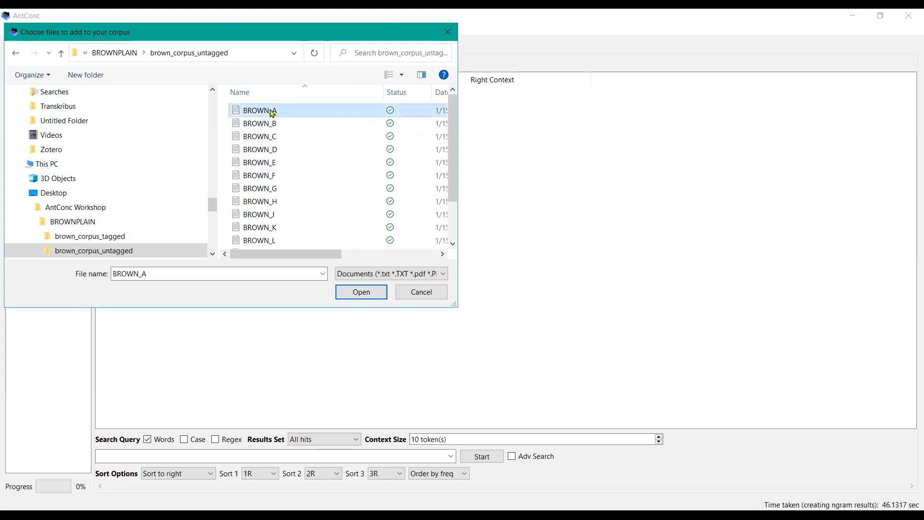
pyautogui.hotkey('ctrl', 'a')
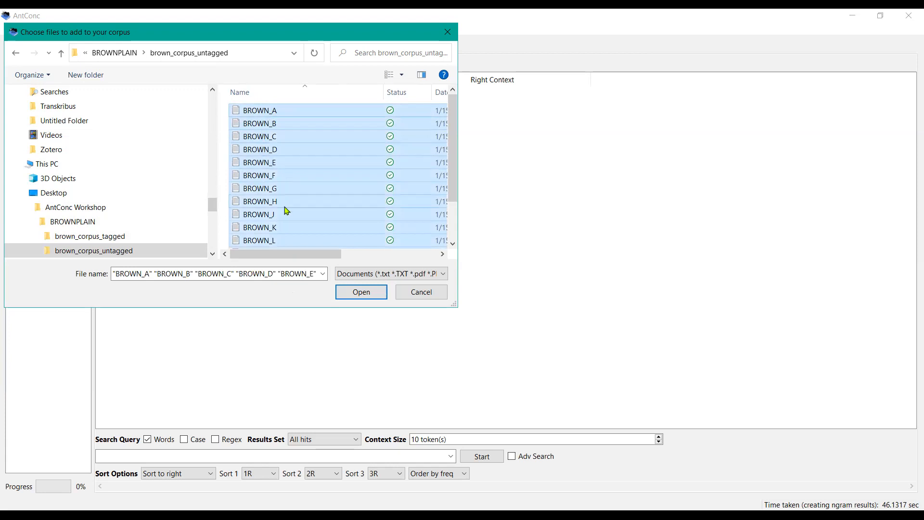
pyautogui.click(352, 292)
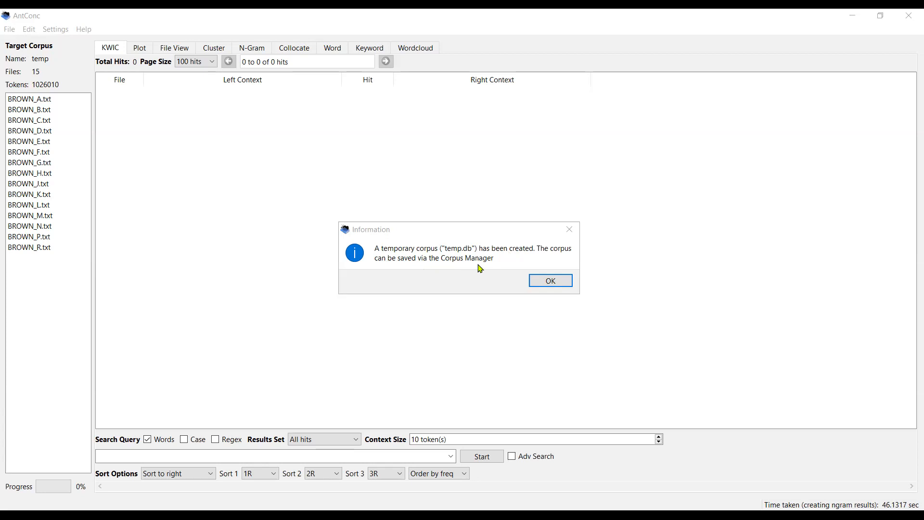
pyautogui.click(552, 282)
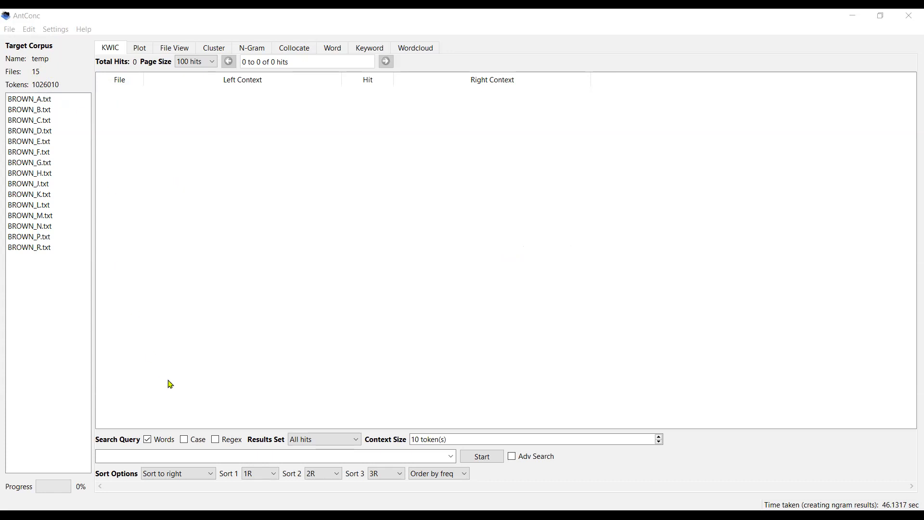
pyautogui.click(167, 455)
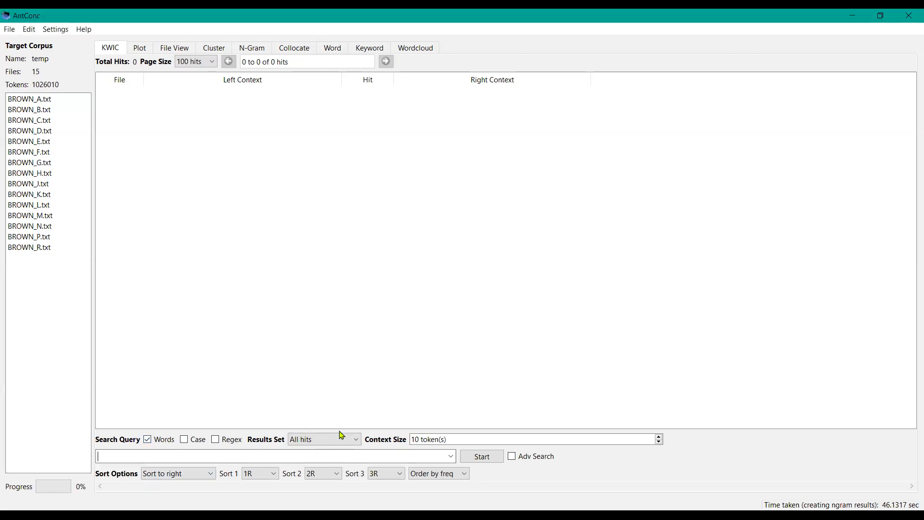
pyautogui.click(491, 462)
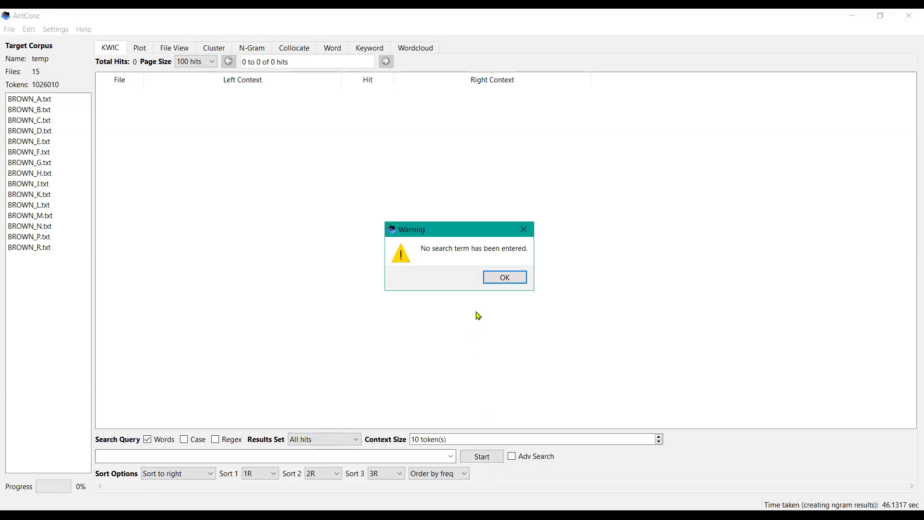
pyautogui.click(507, 279)
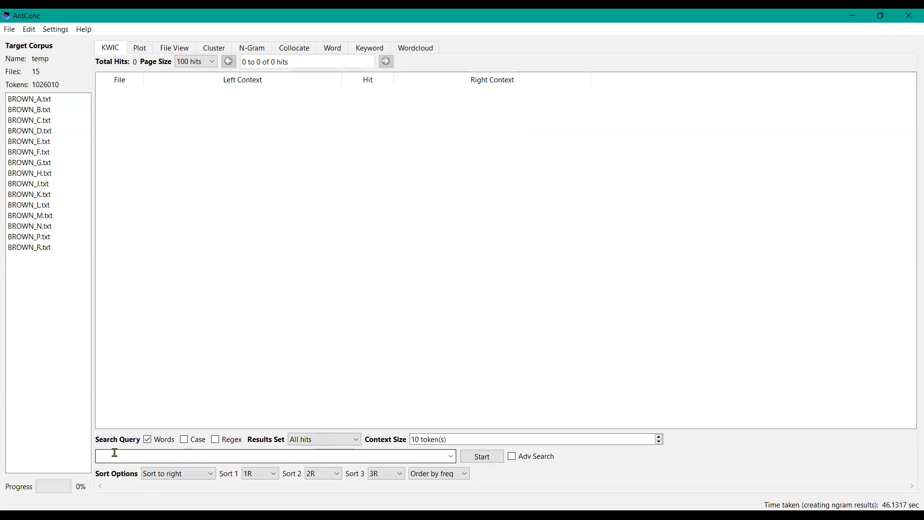
# Step: Run a KWIC search for the word process
pyautogui.write('process')
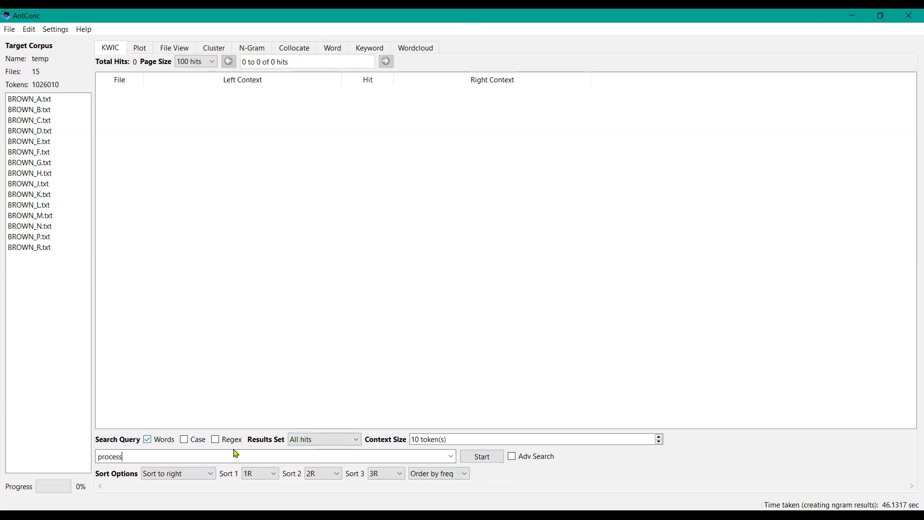
pyautogui.click(486, 458)
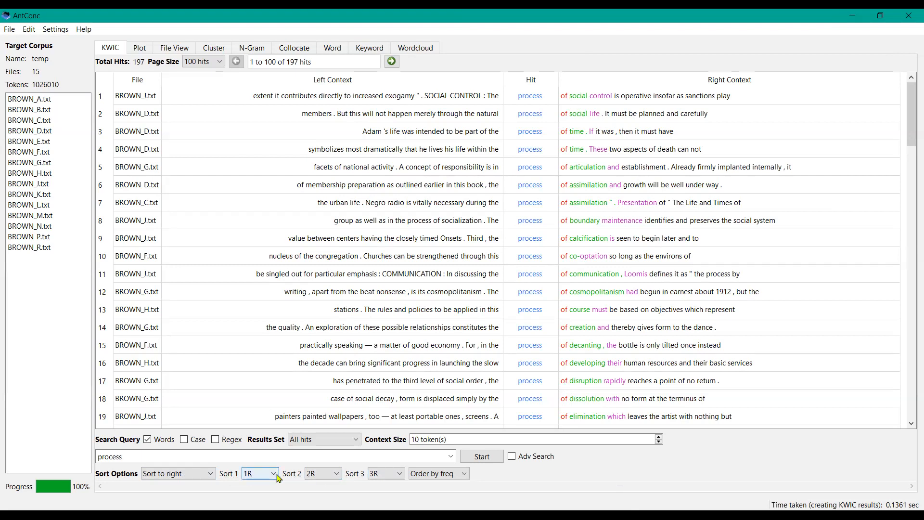
# Step: Set the sort option to Sort to left and rerun the search
pyautogui.click(210, 473)
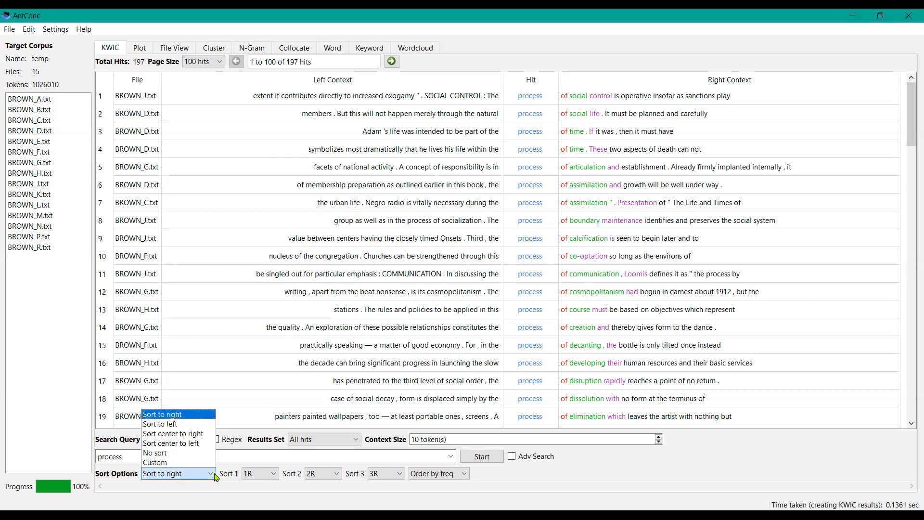
pyautogui.click(189, 425)
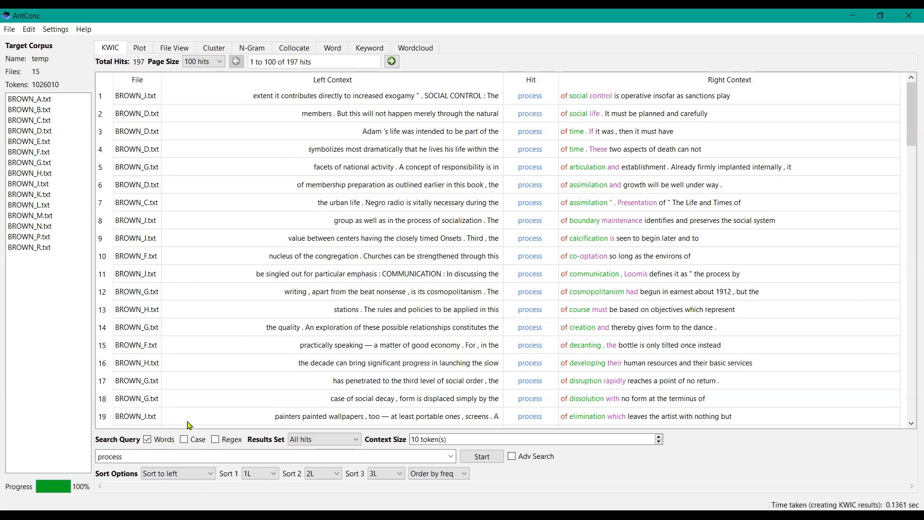
pyautogui.click(480, 457)
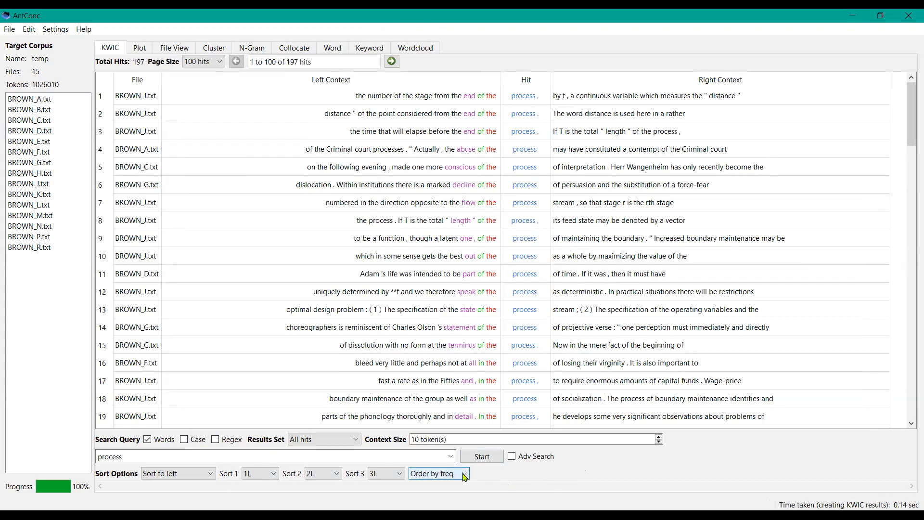
# Step: Set the sort option back to Sort to right and rerun the search
pyautogui.click(209, 474)
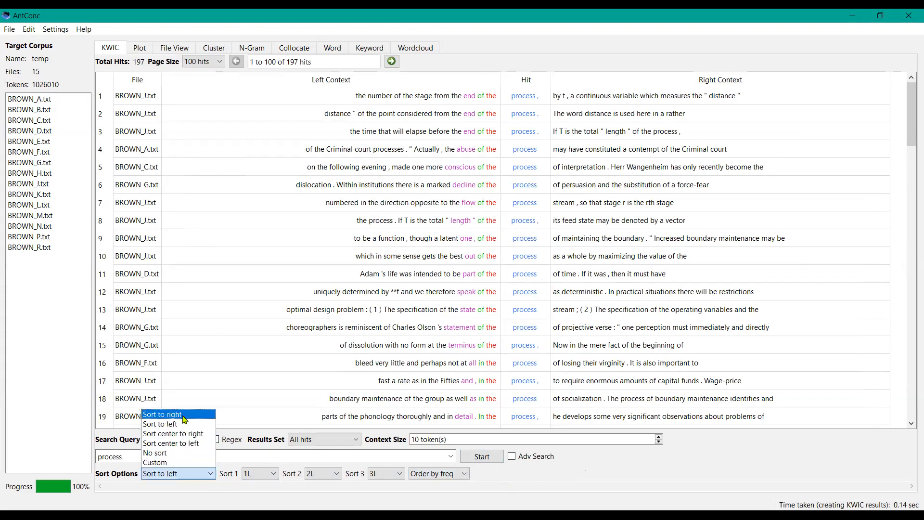
pyautogui.click(184, 414)
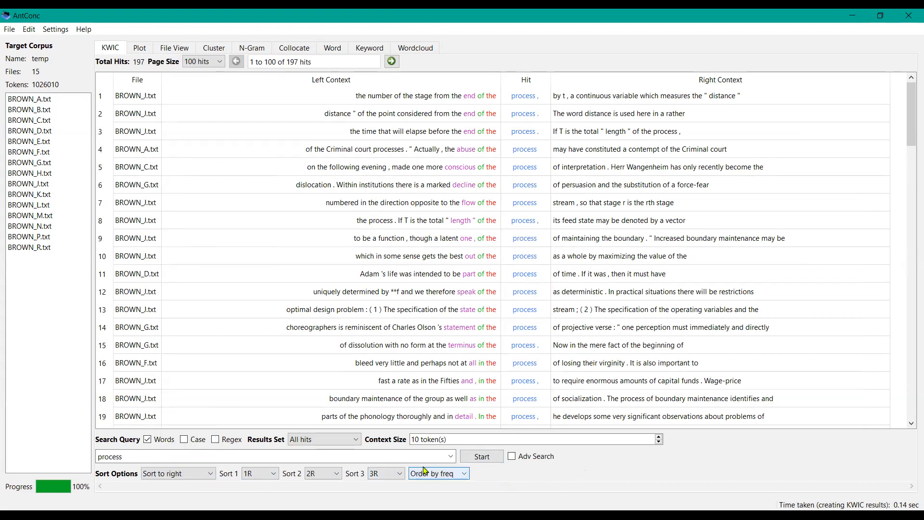
pyautogui.click(483, 457)
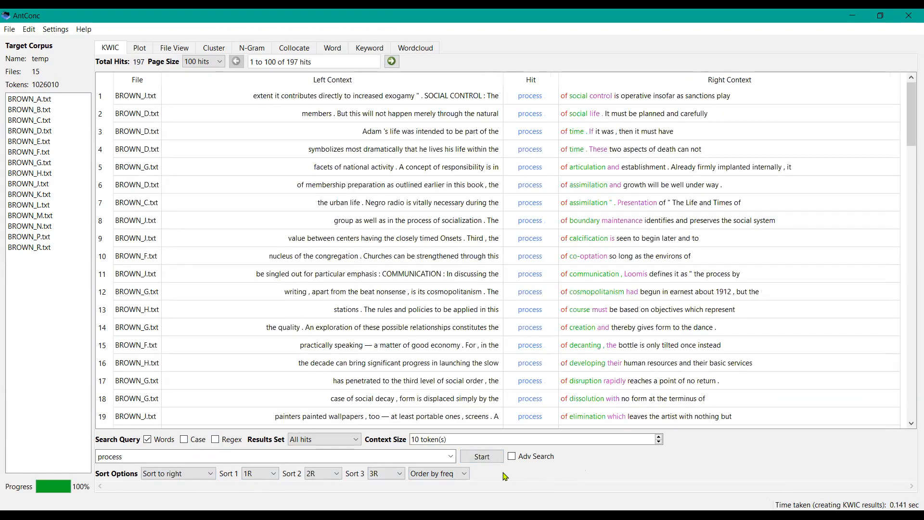
# Step: Change the ordering to Order by value and rerun the search
pyautogui.click(457, 476)
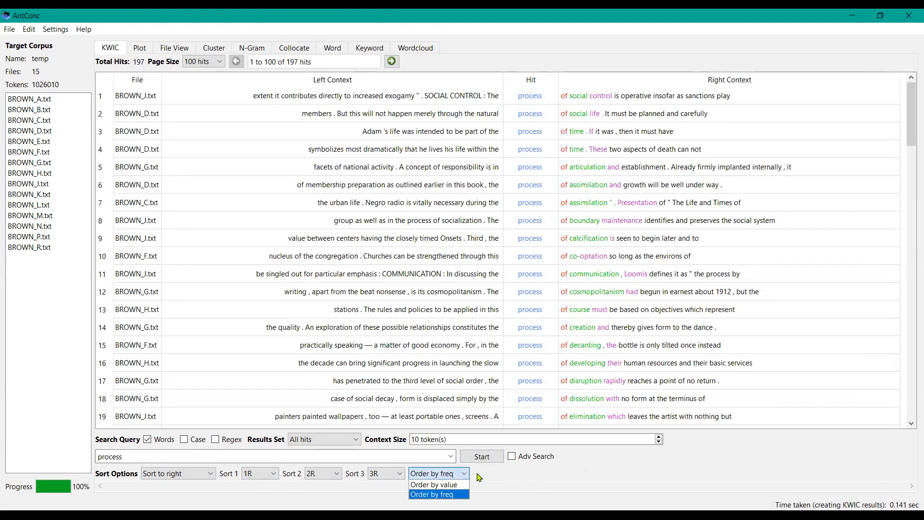
pyautogui.click(456, 485)
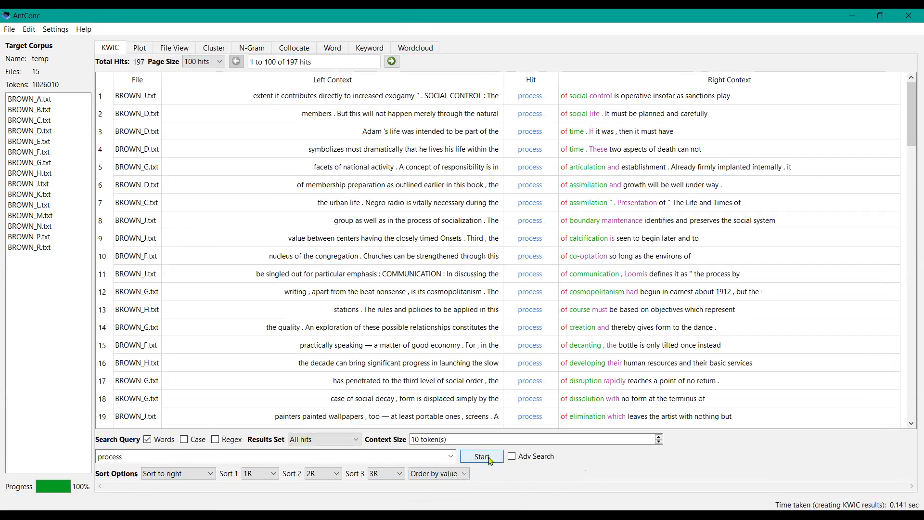
pyautogui.click(489, 460)
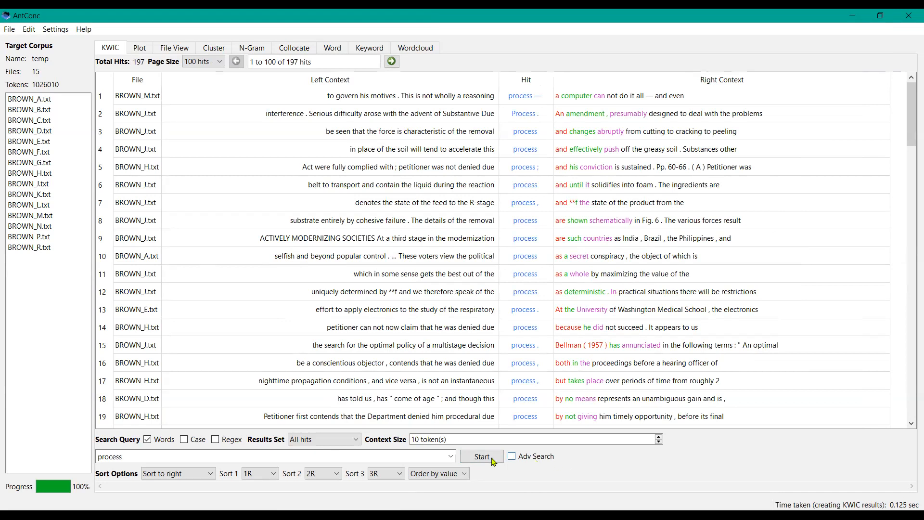
# Step: Change the ordering back to Order by freq and rerun the search
pyautogui.click(452, 475)
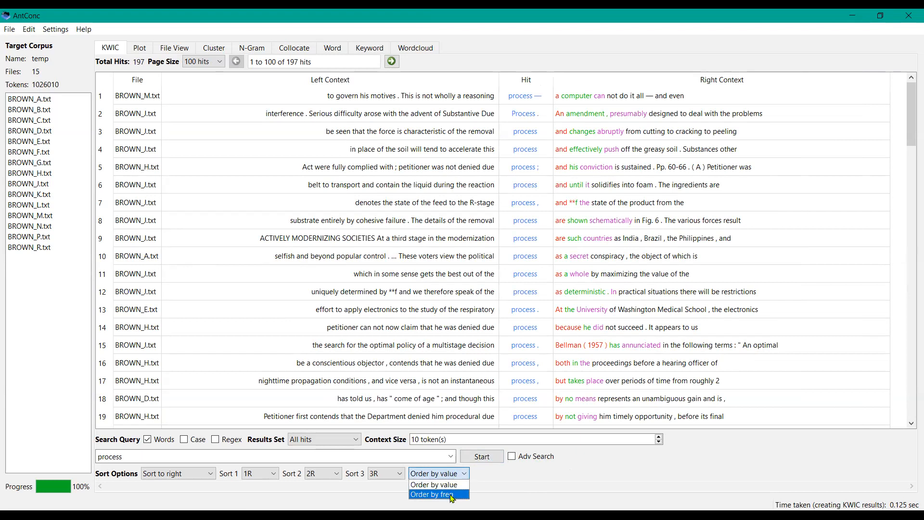
pyautogui.click(452, 496)
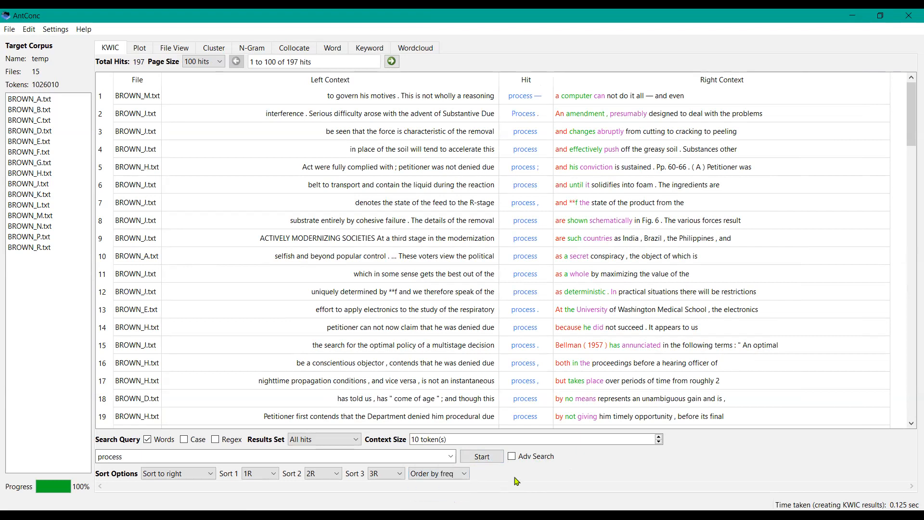
pyautogui.click(485, 458)
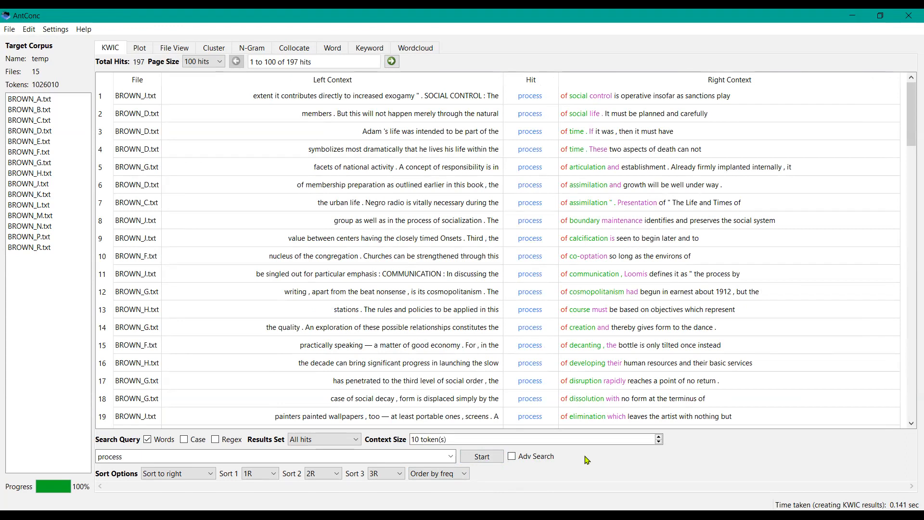
# Step: Set the page size of the concordance results to 10 hits
pyautogui.click(221, 64)
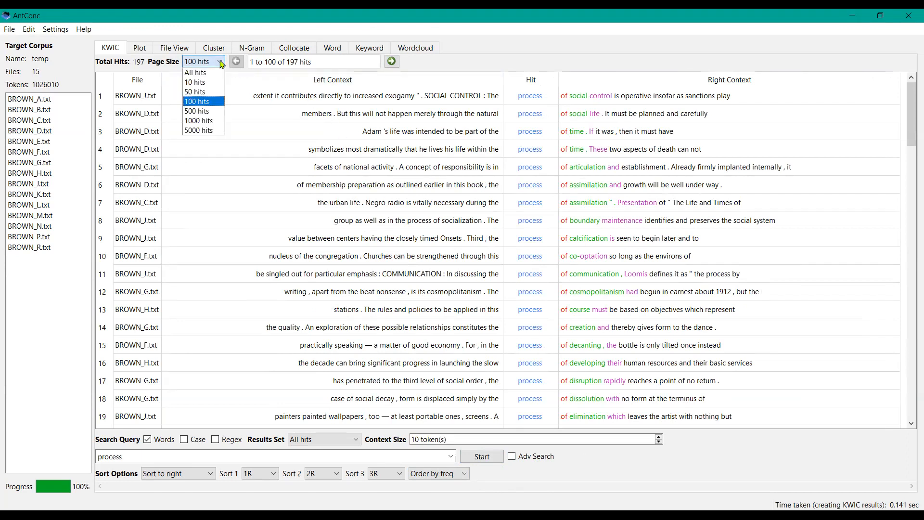
pyautogui.click(208, 84)
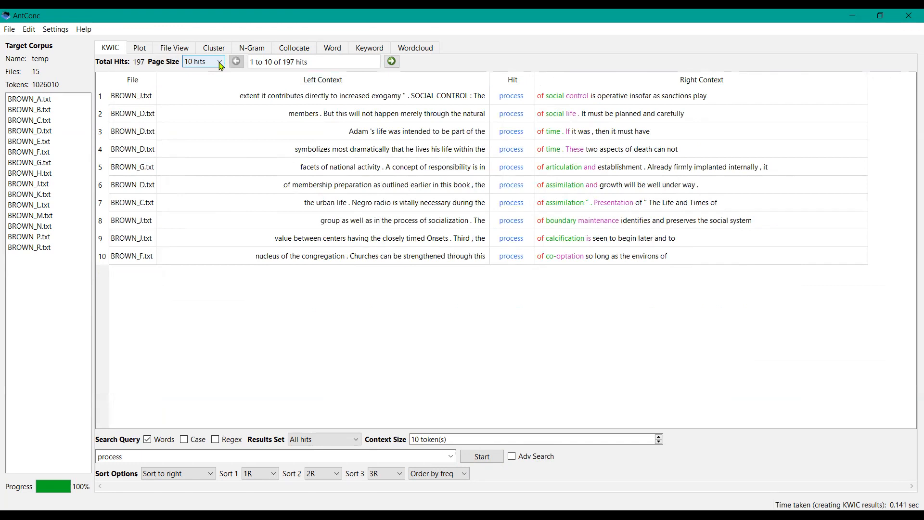
# Step: Set the page size back to 100 hits and move to the next page of hits
pyautogui.click(221, 65)
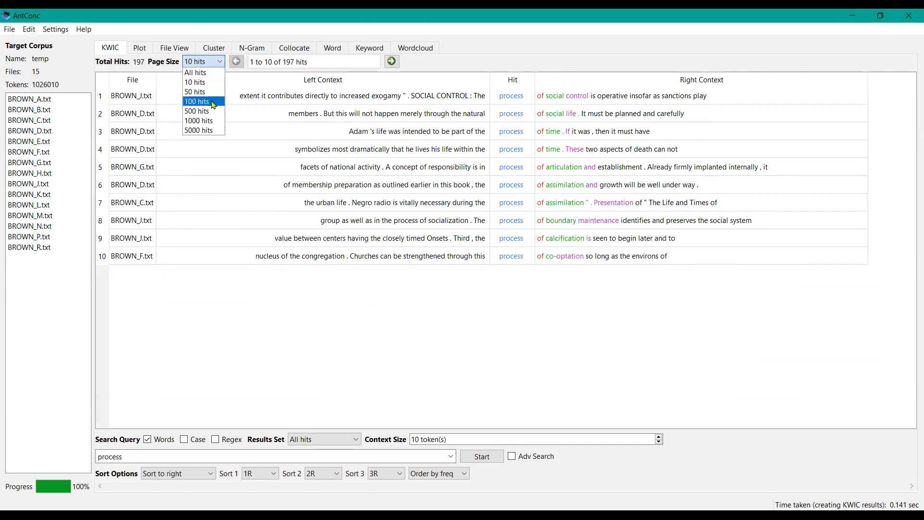
pyautogui.click(213, 102)
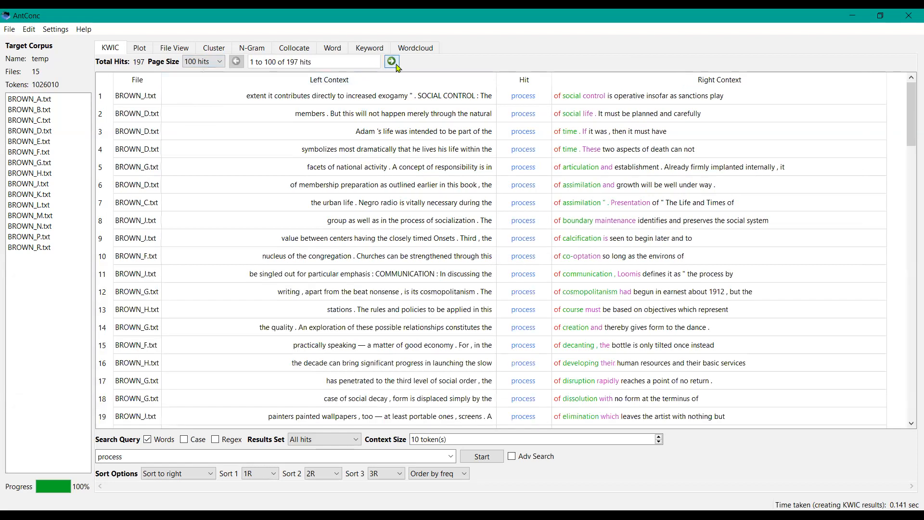
pyautogui.click(392, 62)
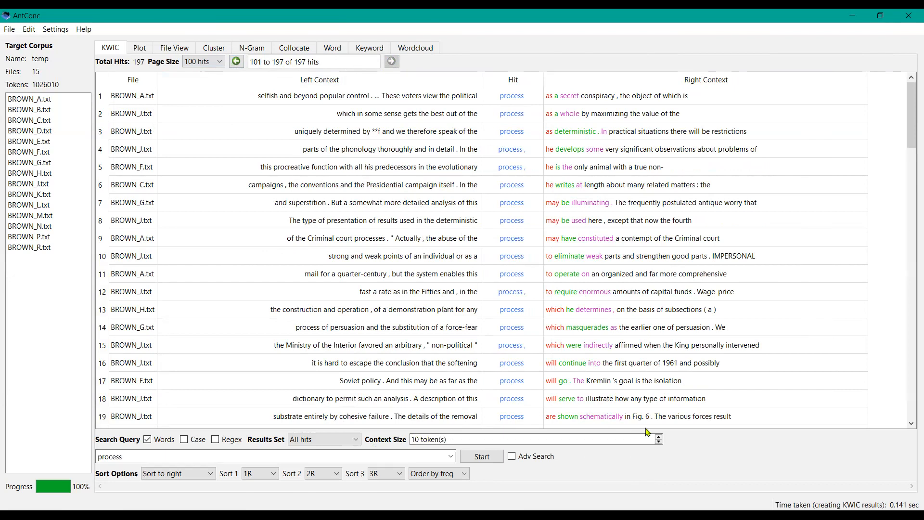
# Step: Browse the second page of concordance lines for process, scrolling down through the hits and back up
pyautogui.click(660, 441)
pyautogui.click(659, 436)
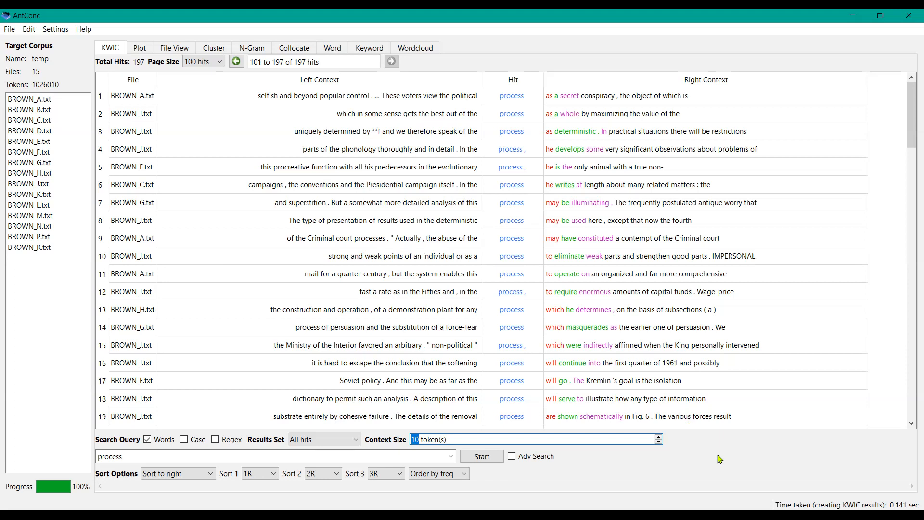
pyautogui.click(911, 396)
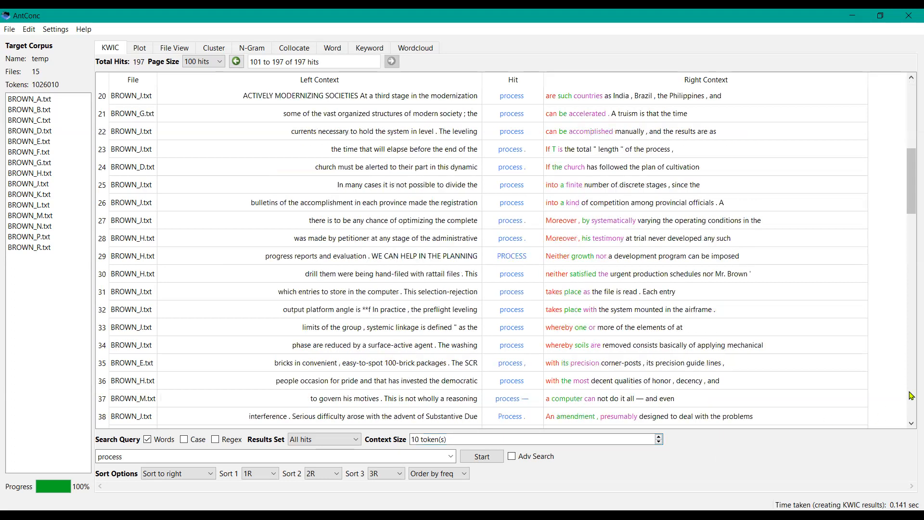
pyautogui.click(911, 396)
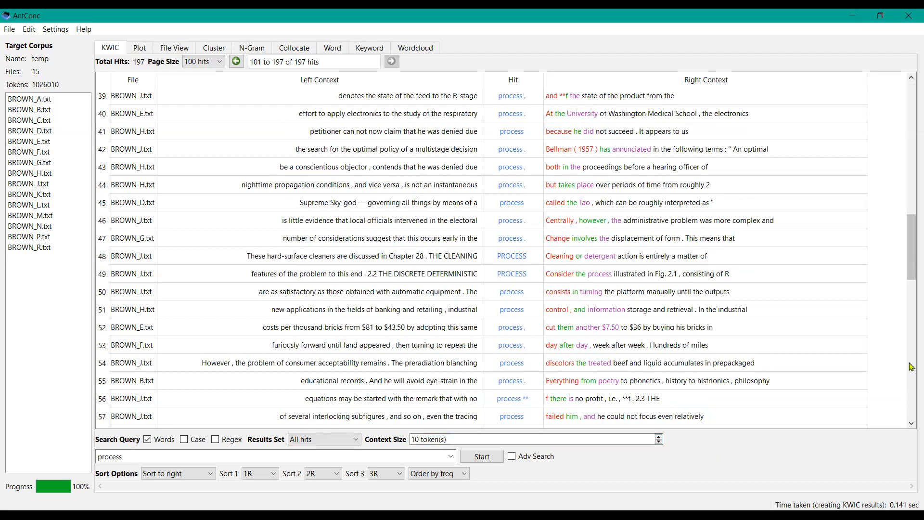
pyautogui.click(911, 188)
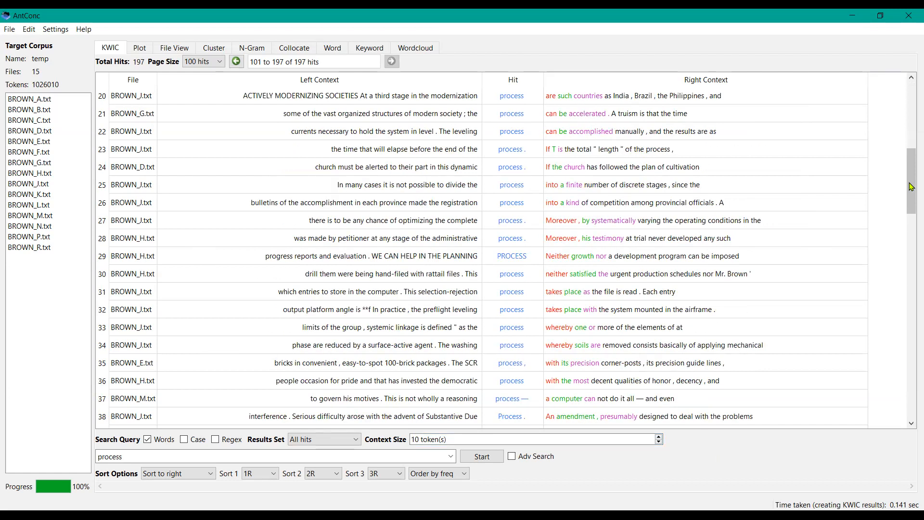
pyautogui.click(911, 139)
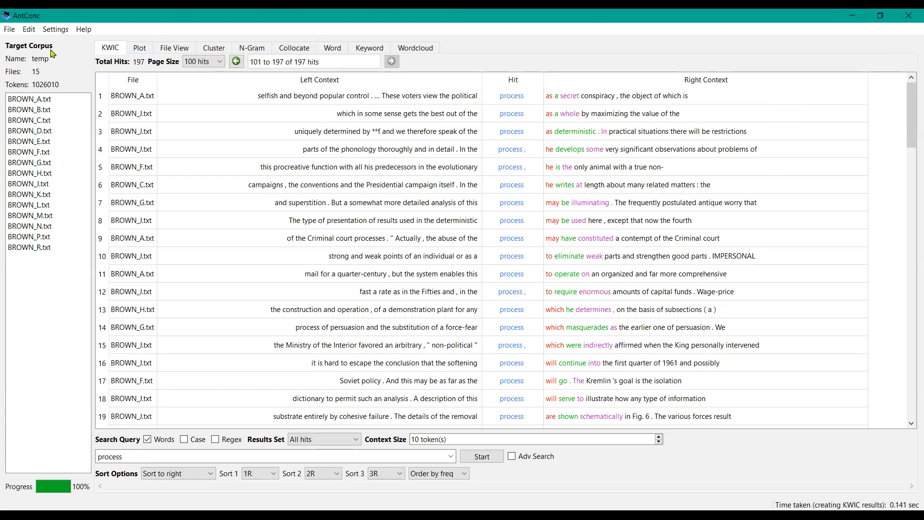
# Step: Open the Corpus Manager, expand the AmE06 corpus list and widen the corpus name column
pyautogui.click(10, 30)
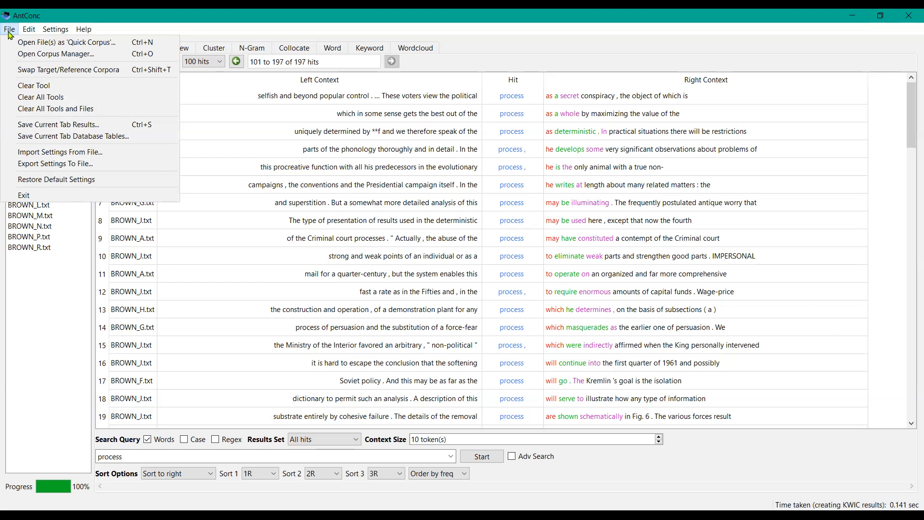
pyautogui.click(45, 58)
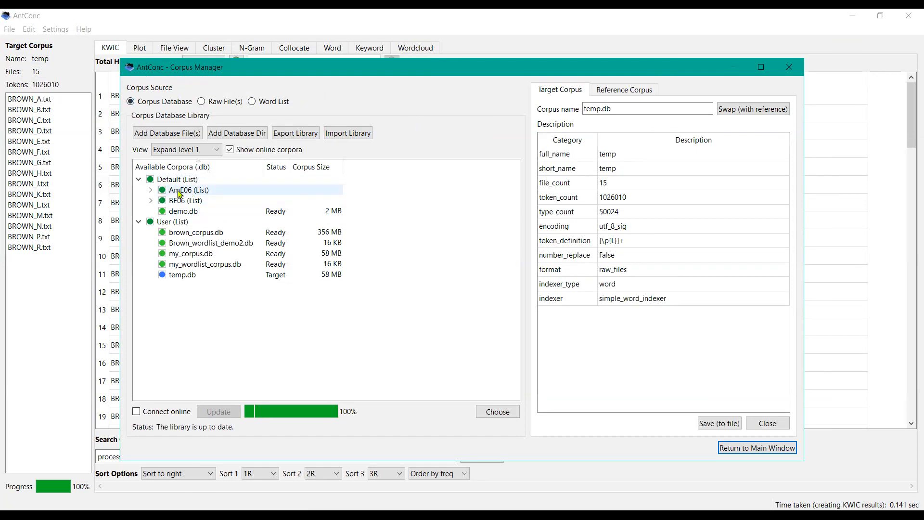
pyautogui.click(151, 191)
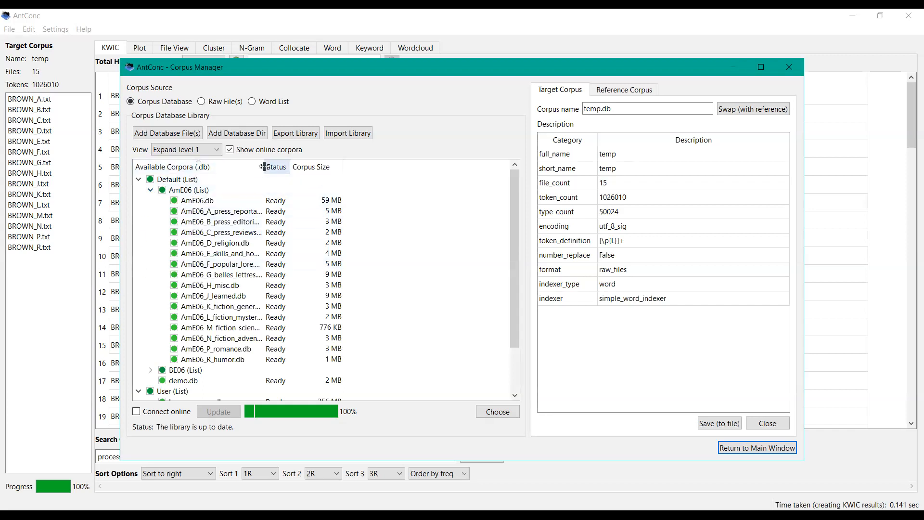
pyautogui.moveTo(264, 167); pyautogui.dragTo(357, 171)
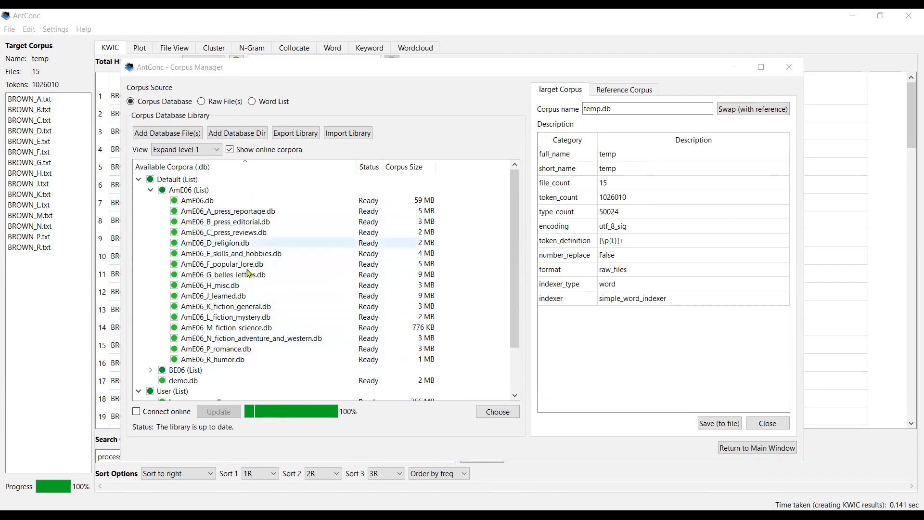
# Step: Expand the BE06 list and scroll through the AmE06 and BE06 corpus files in the library
pyautogui.click(516, 395)
pyautogui.click(517, 395)
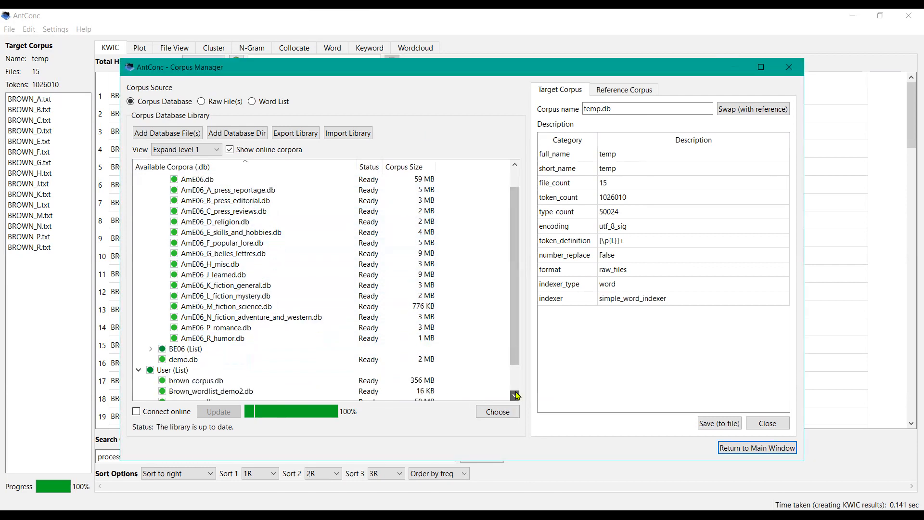
pyautogui.click(516, 395)
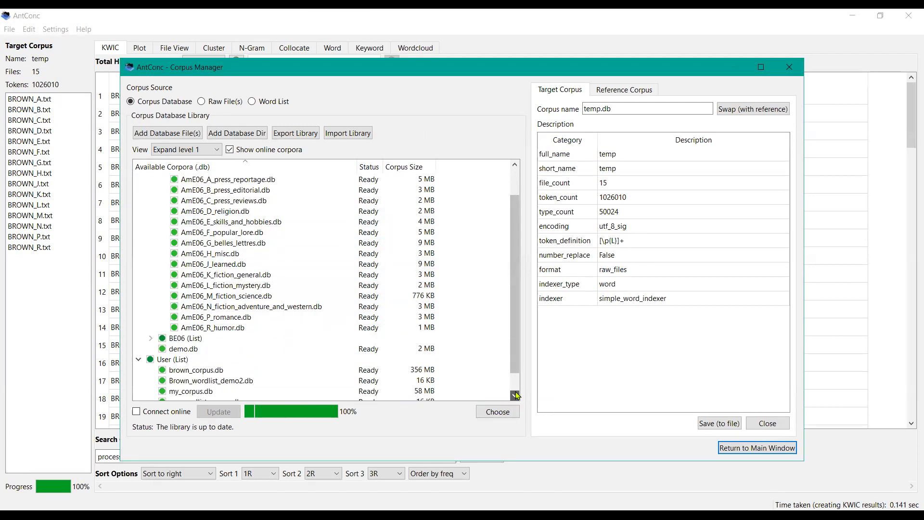
pyautogui.click(151, 339)
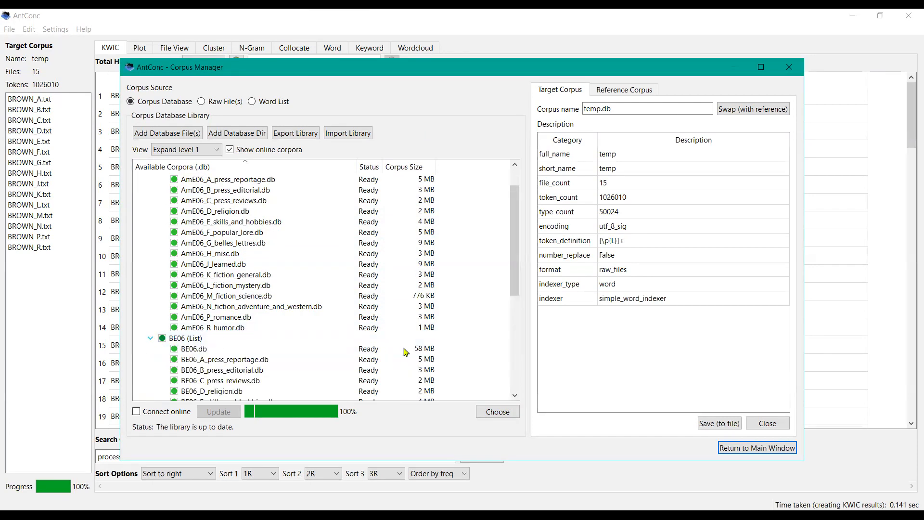
pyautogui.click(515, 395)
pyautogui.click(515, 396)
pyautogui.click(514, 396)
pyautogui.click(515, 395)
pyautogui.click(515, 395)
pyautogui.click(514, 396)
pyautogui.click(515, 395)
pyautogui.click(515, 396)
pyautogui.click(515, 396)
pyautogui.click(515, 396)
pyautogui.click(515, 396)
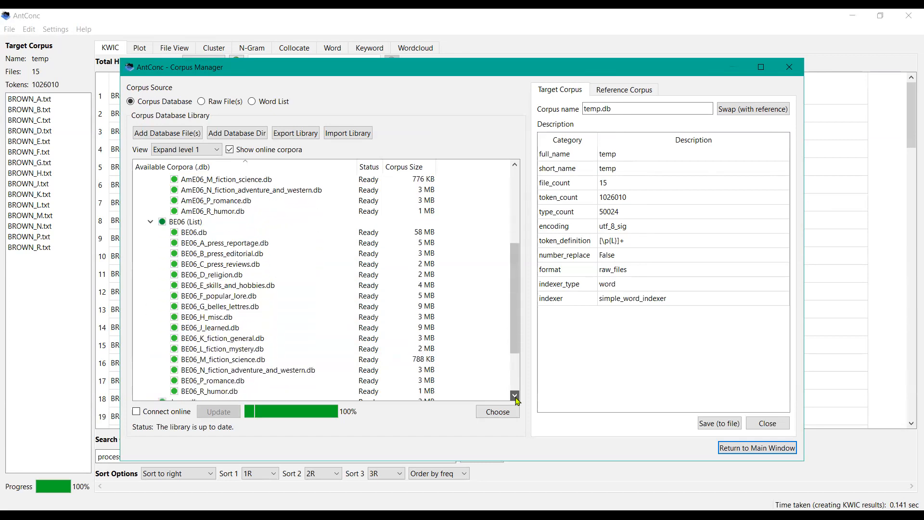
pyautogui.click(515, 395)
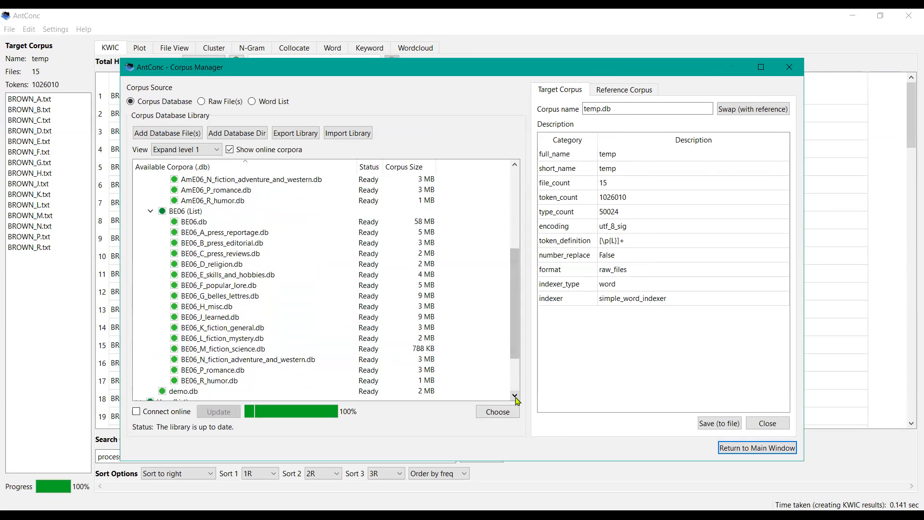
pyautogui.click(516, 180)
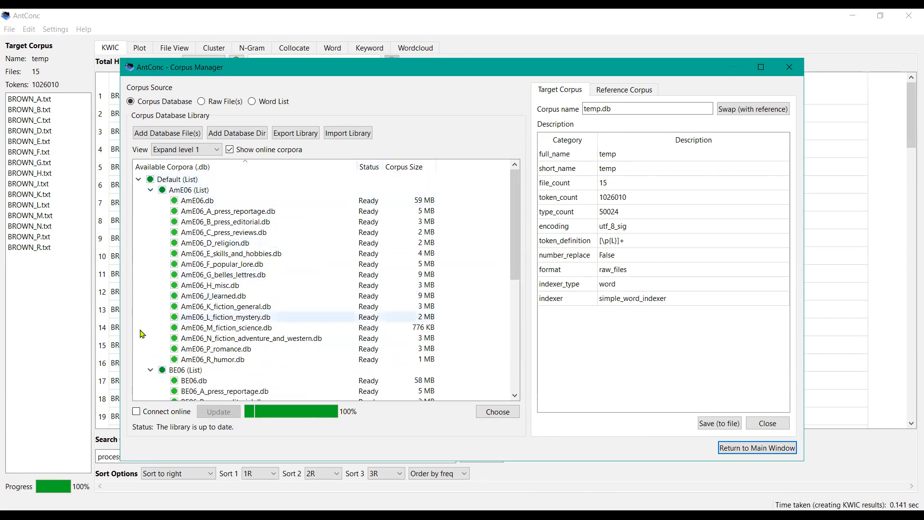
# Step: Collapse the BE06 list and select the AmE06.db corpus in the AmE06 list
pyautogui.click(150, 369)
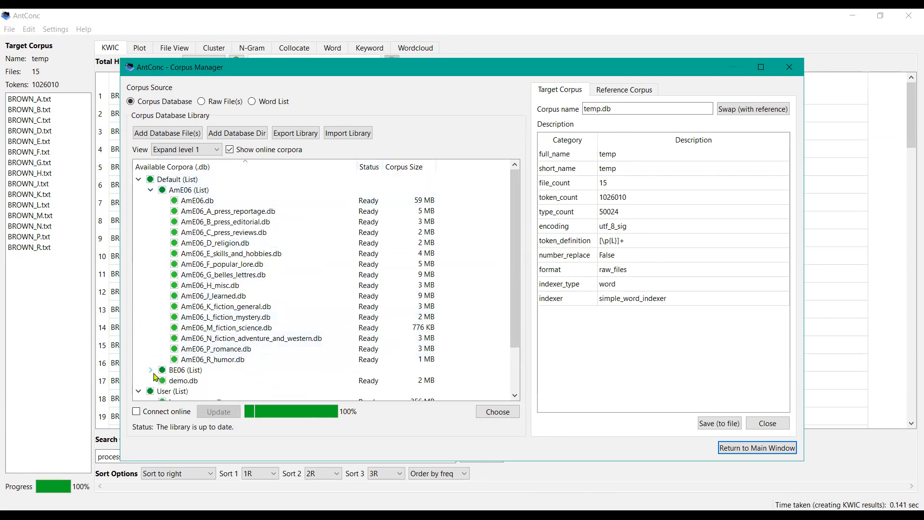
pyautogui.click(151, 190)
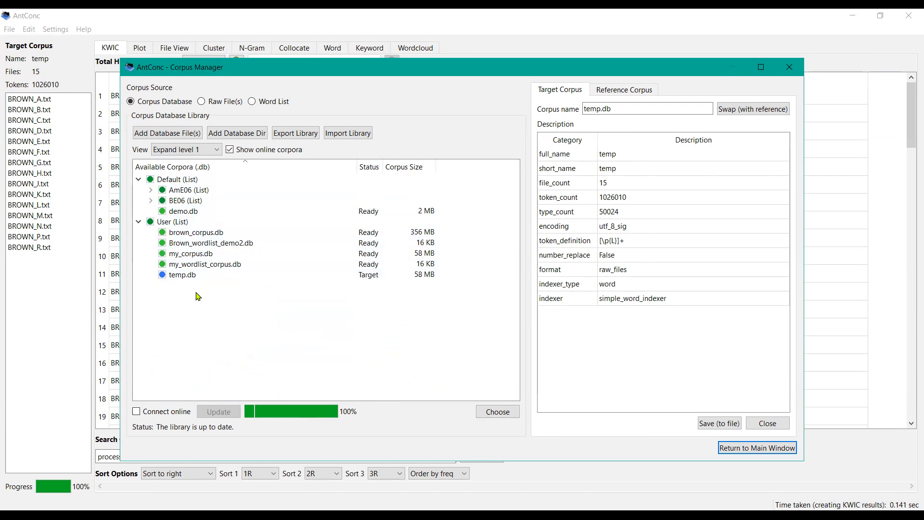
pyautogui.click(151, 191)
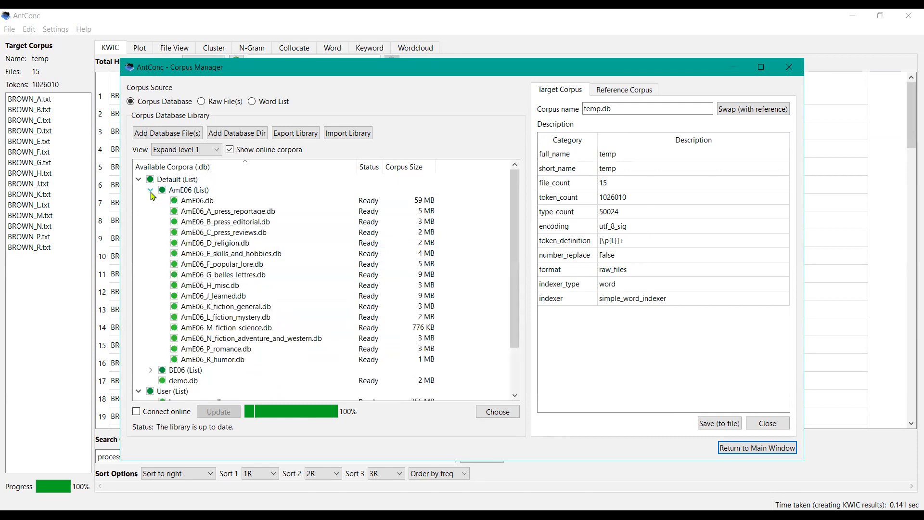
pyautogui.click(199, 202)
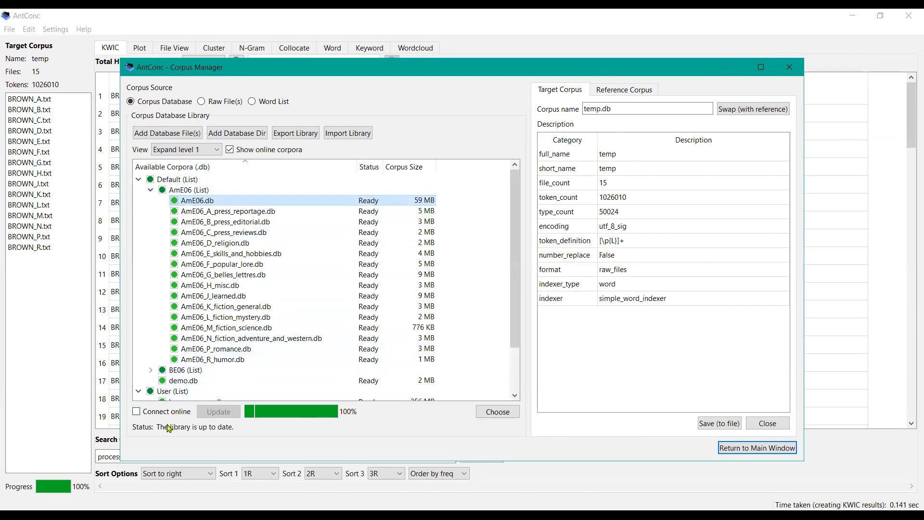
# Step: Enable Connect online and update the list of available corpora from the internet, confirming the update
pyautogui.click(137, 412)
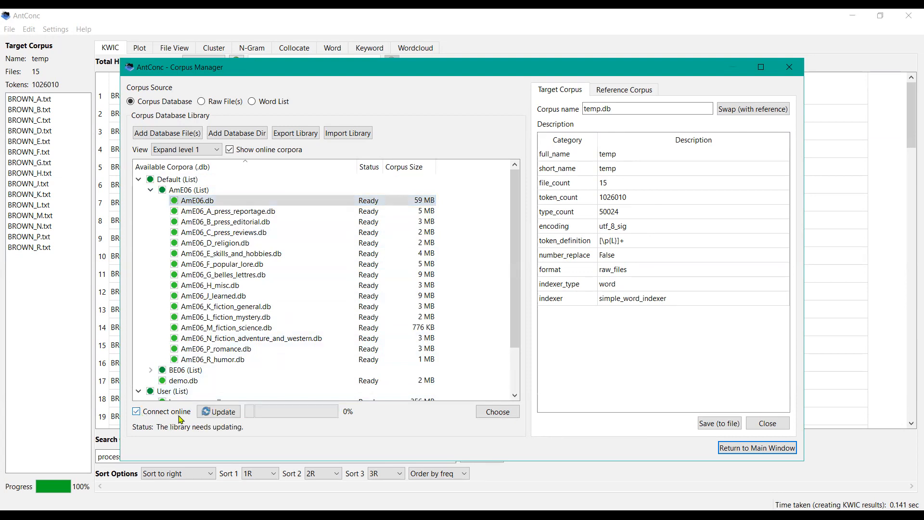
pyautogui.click(217, 415)
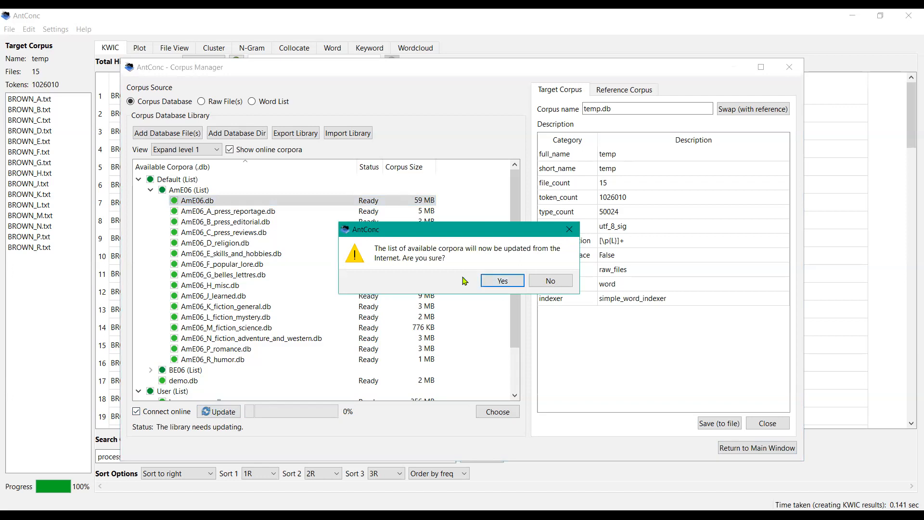
pyautogui.click(499, 281)
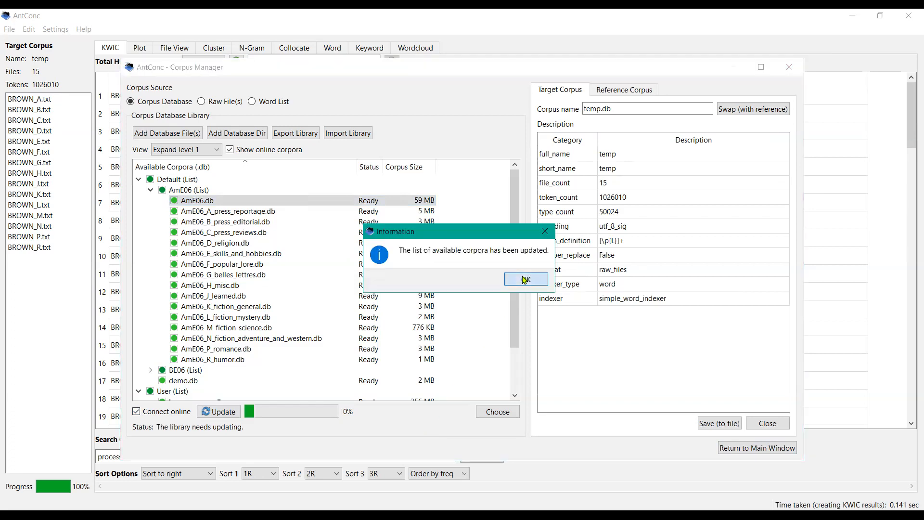
pyautogui.click(524, 280)
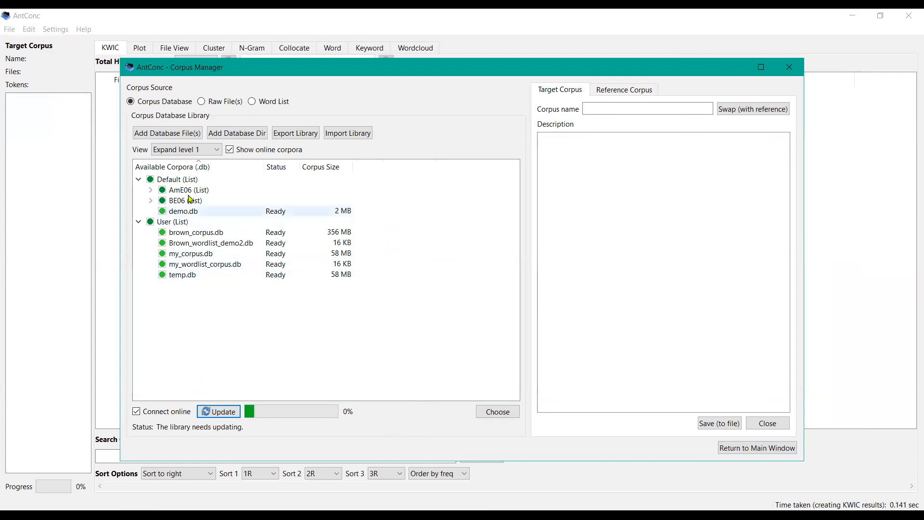
# Step: Try to load demo.db as the target corpus and return to the main window
pyautogui.click(151, 190)
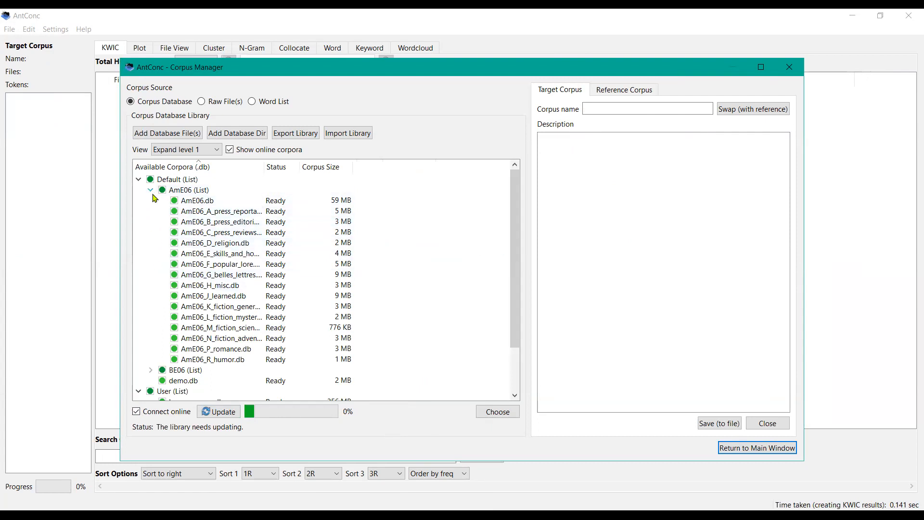
pyautogui.click(151, 190)
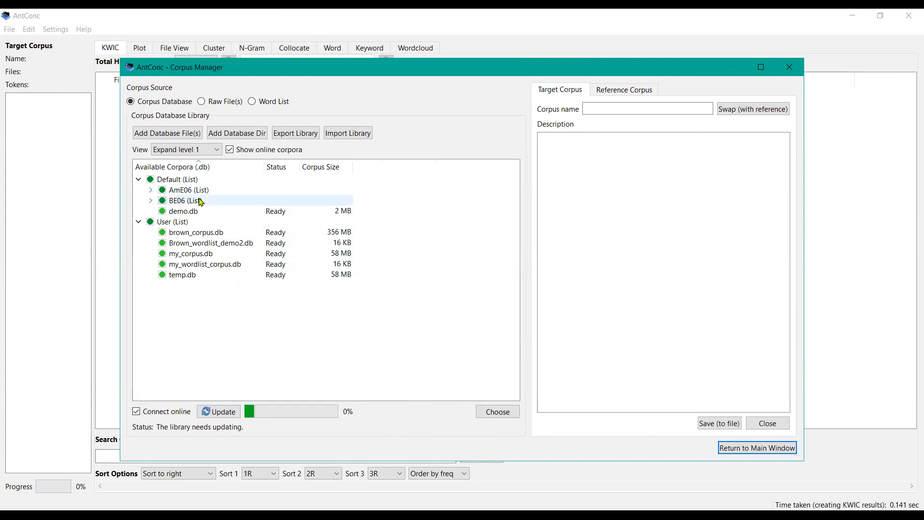
pyautogui.click(197, 214)
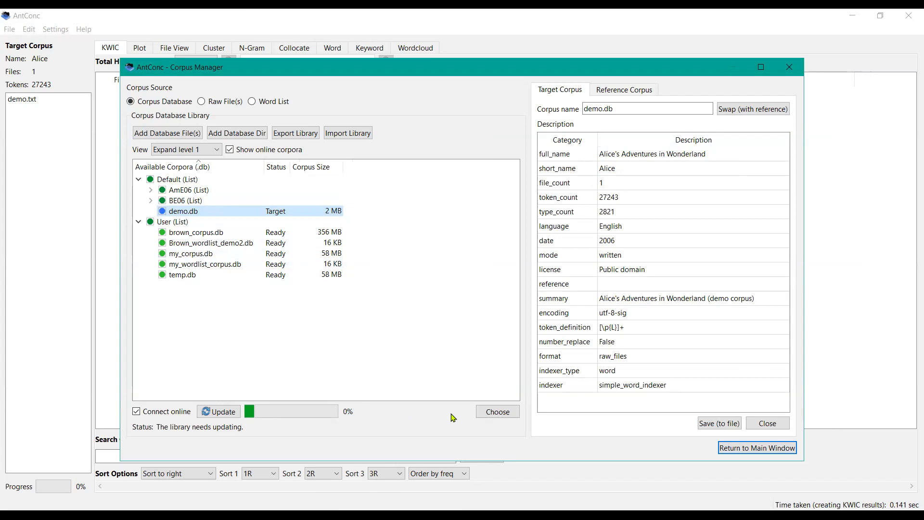
pyautogui.click(502, 414)
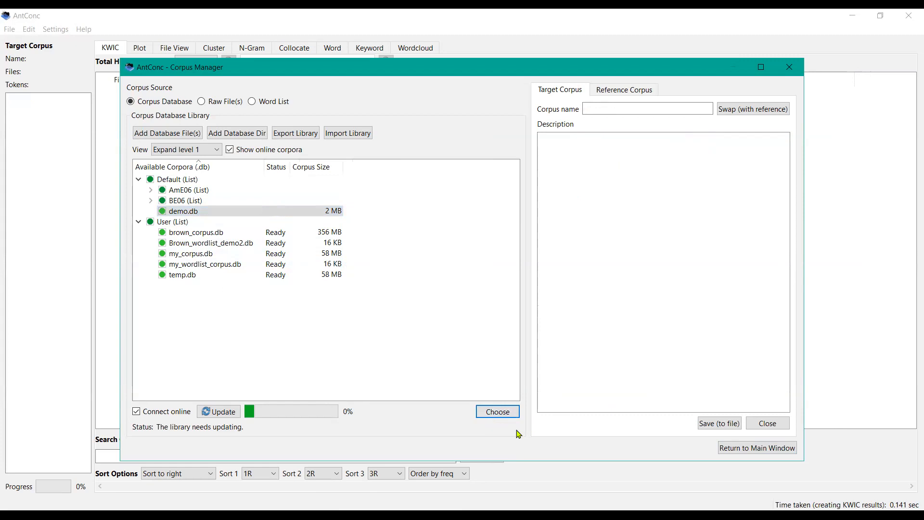
pyautogui.click(758, 449)
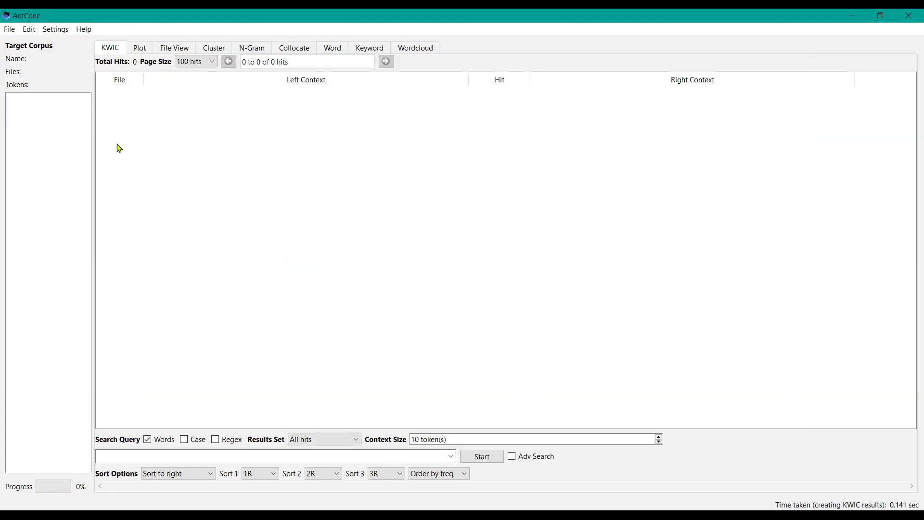
# Step: Reopen the Corpus Manager
pyautogui.click(9, 30)
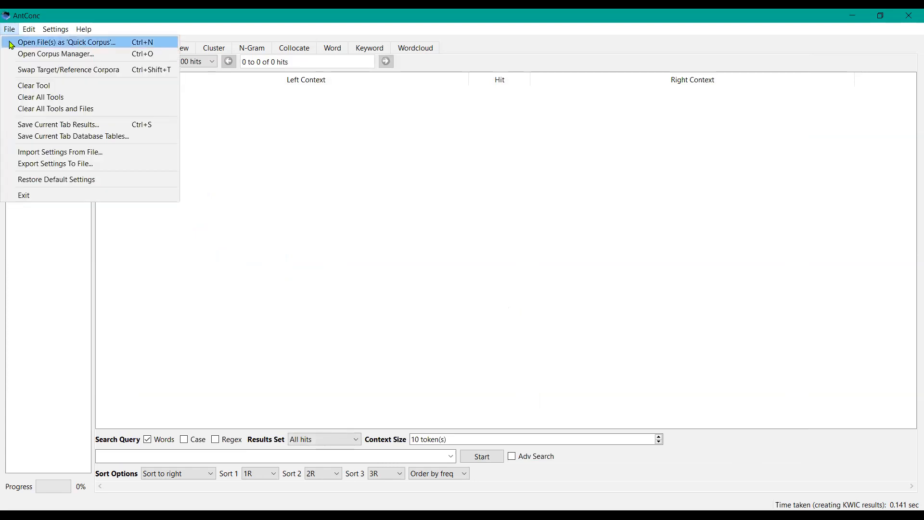
pyautogui.click(38, 59)
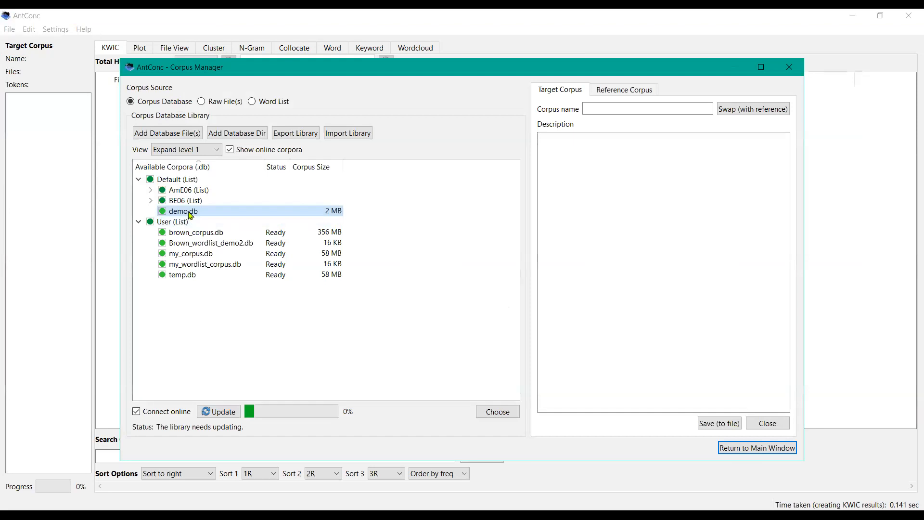
# Step: Load demo.db as the target corpus and go back to the main window
pyautogui.click(193, 212)
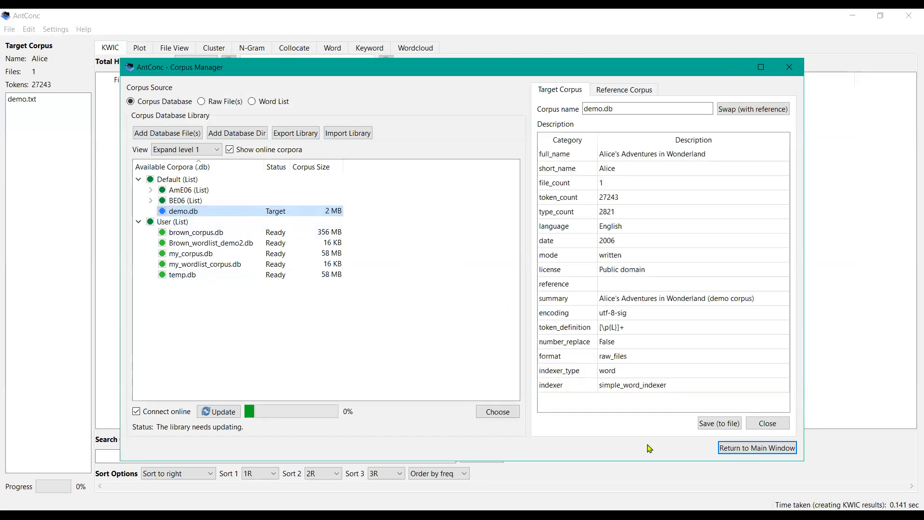
pyautogui.click(751, 450)
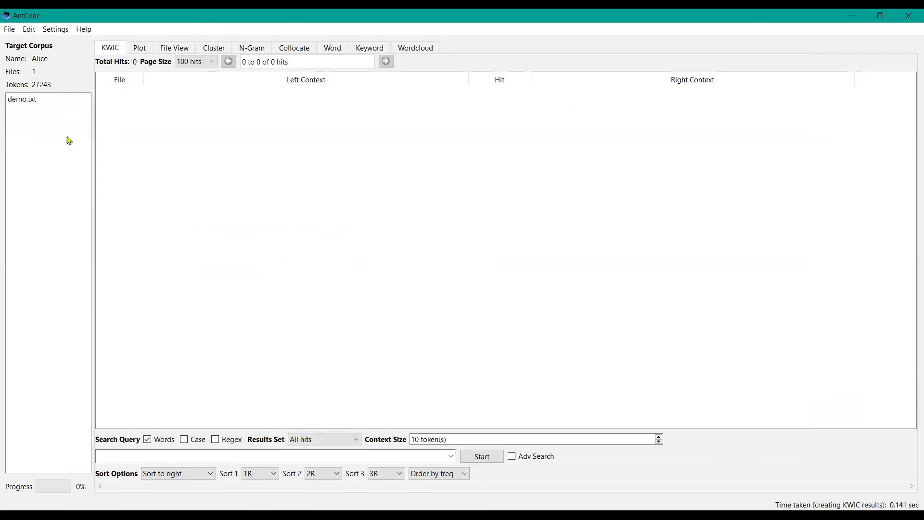
# Step: Run a KWIC search for "Alice" on the demo corpus
pyautogui.click(25, 101)
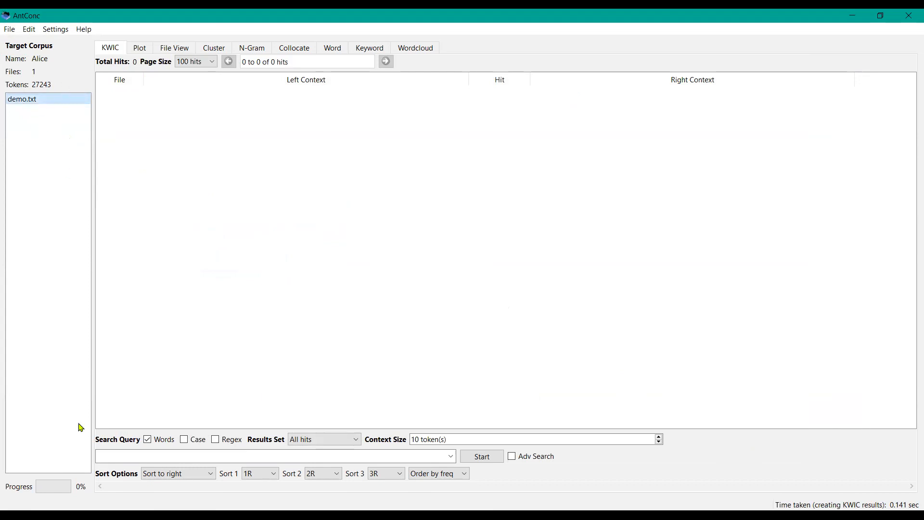
pyautogui.click(111, 455)
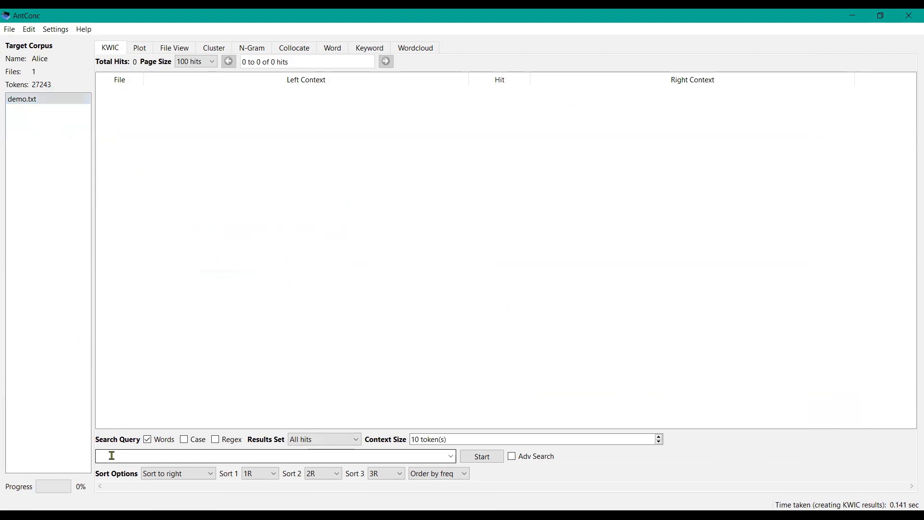
pyautogui.write('Alice')
pyautogui.press('Return')
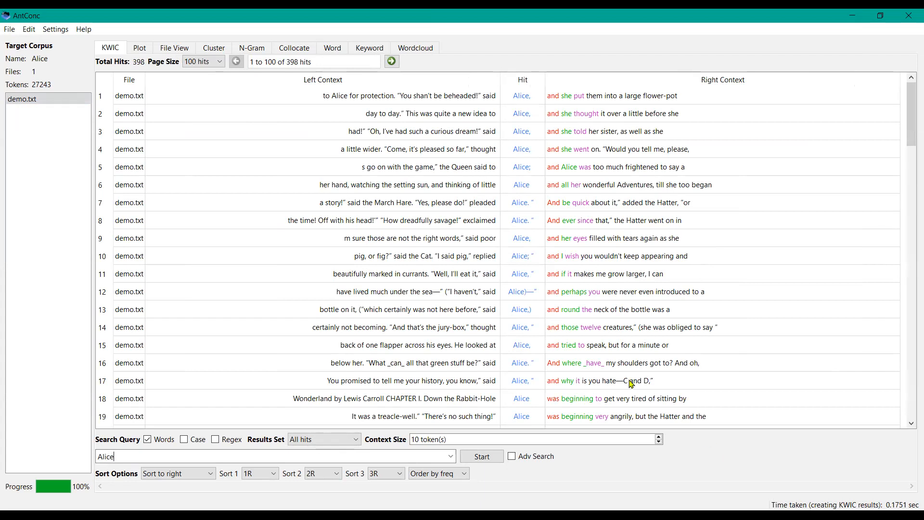
# Step: Open the Corpus Manager and briefly view the Raw File(s) corpus builder before returning to Corpus Database
pyautogui.click(10, 30)
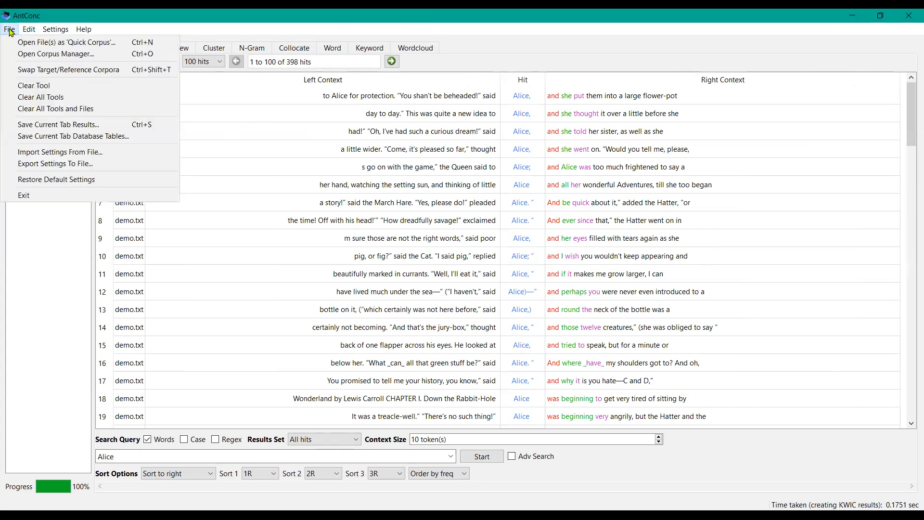
pyautogui.click(25, 55)
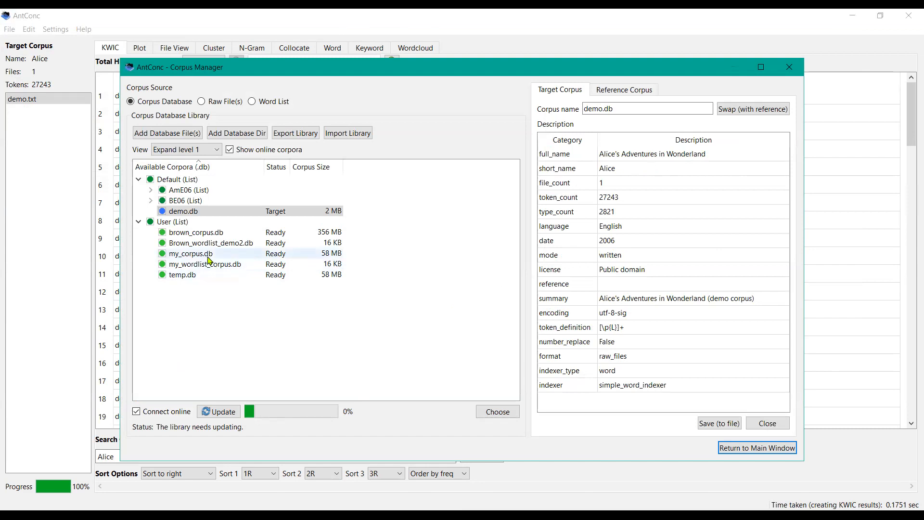
pyautogui.click(202, 101)
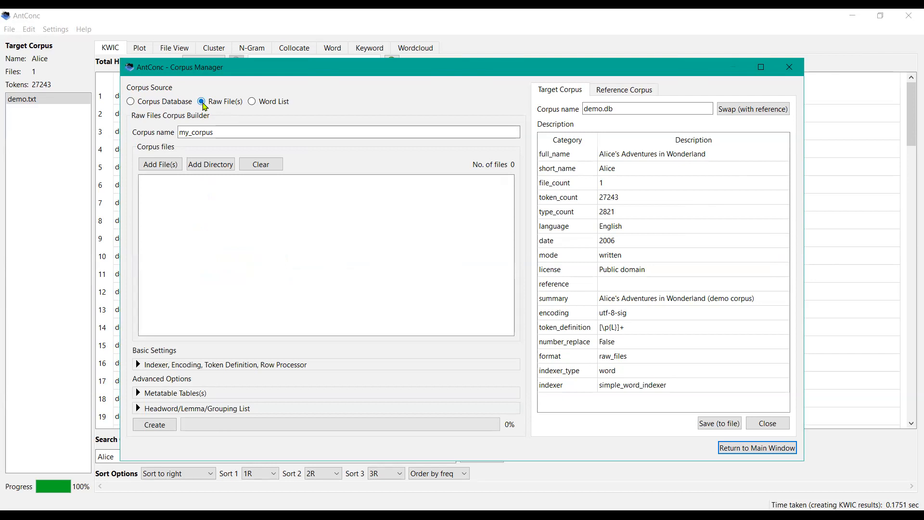
pyautogui.click(209, 133)
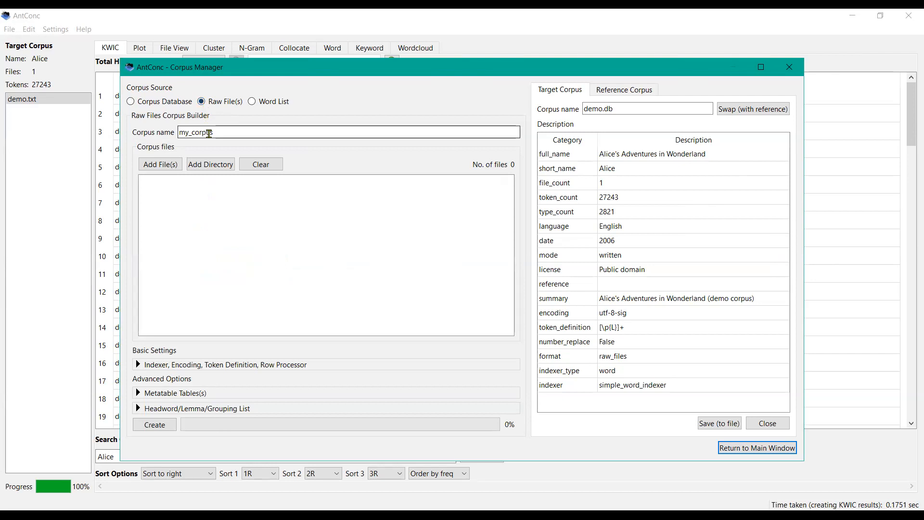
pyautogui.click(130, 102)
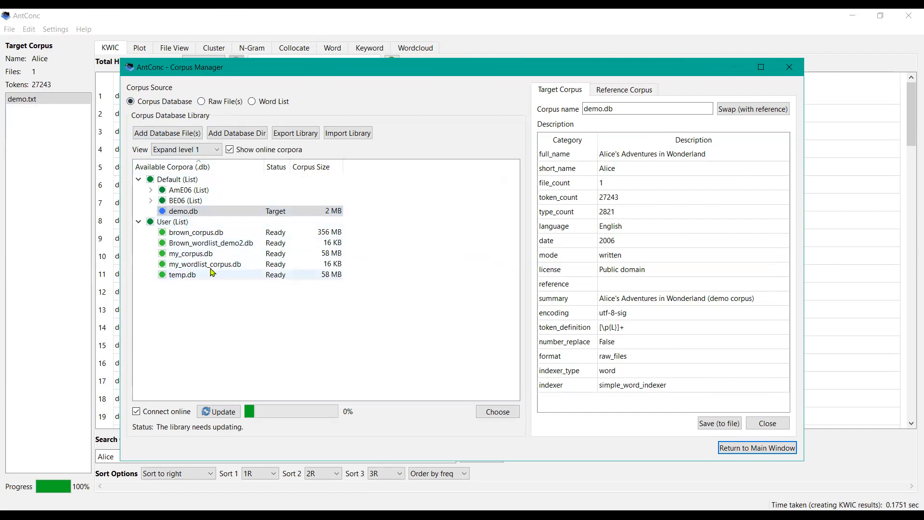
# Step: Load brown_corpus.db as the target corpus and return to the main window
pyautogui.click(198, 237)
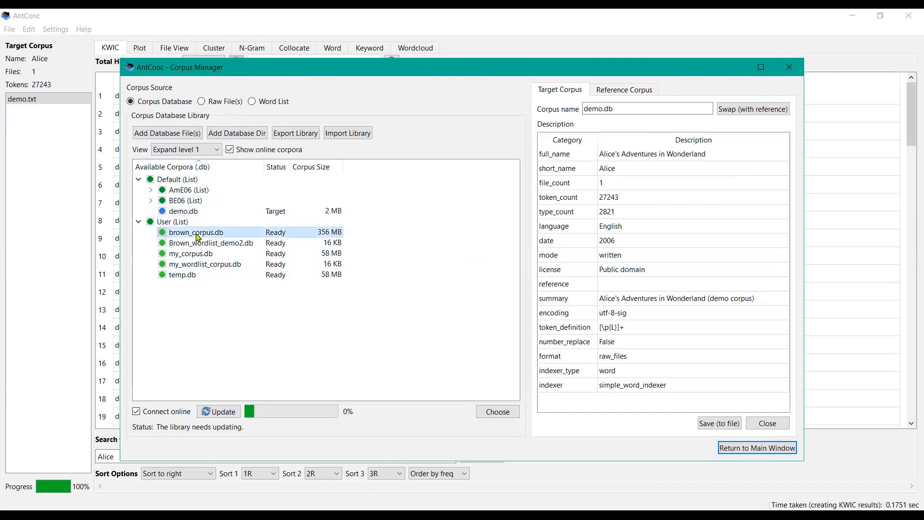
pyautogui.doubleClick(198, 236)
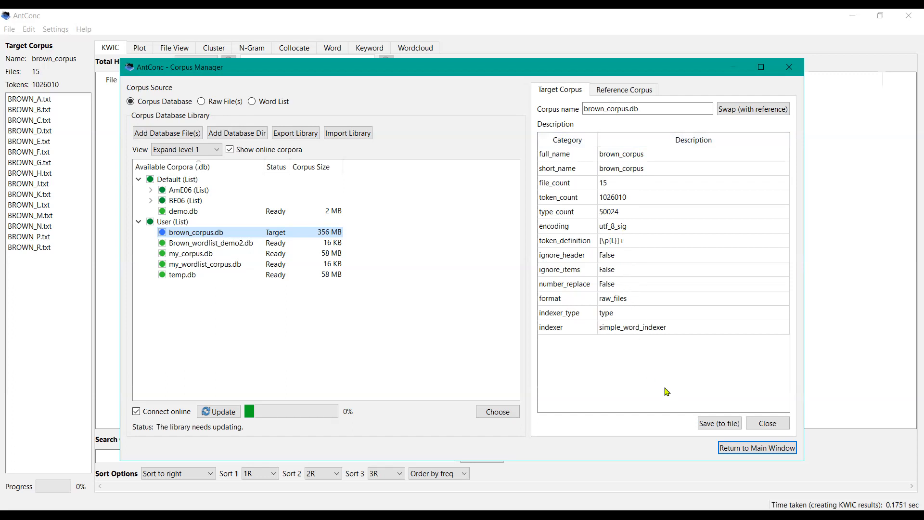
pyautogui.click(745, 448)
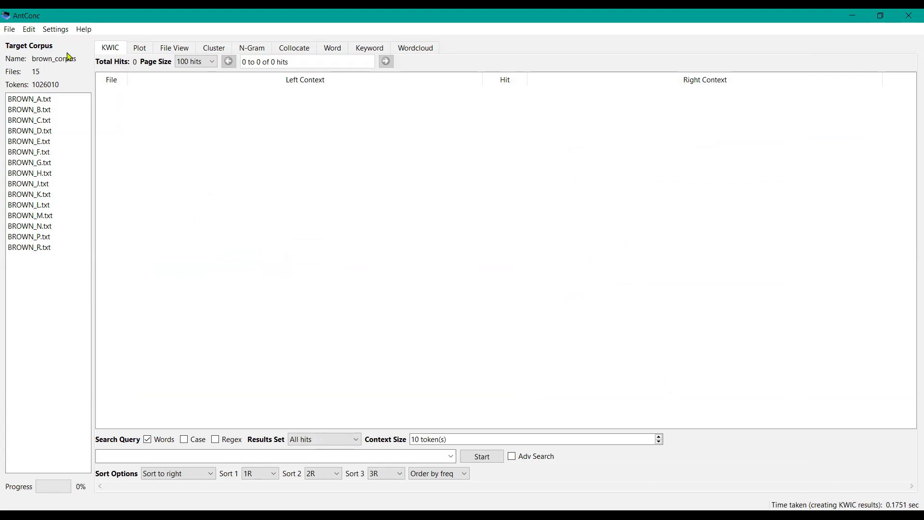
# Step: Reopen the Corpus Manager and expand, then collapse, the AmE06 list
pyautogui.click(12, 32)
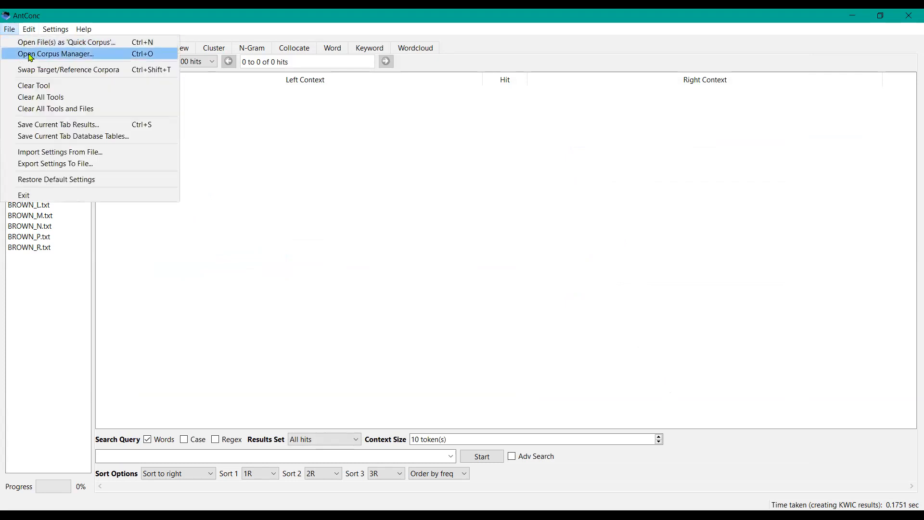
pyautogui.click(30, 58)
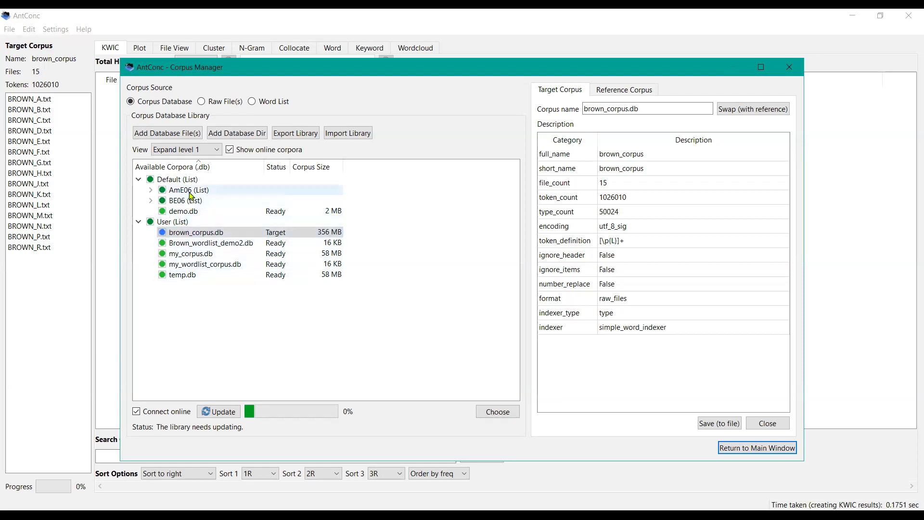
pyautogui.click(151, 190)
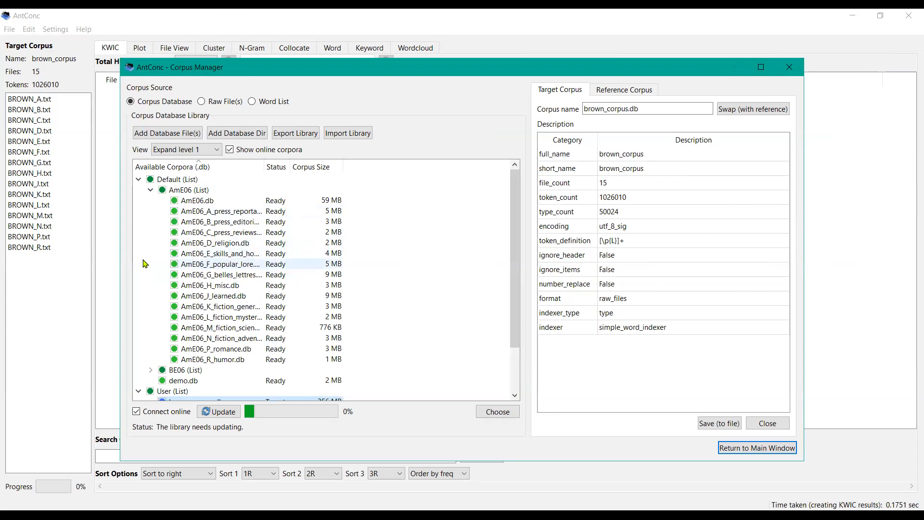
pyautogui.click(152, 191)
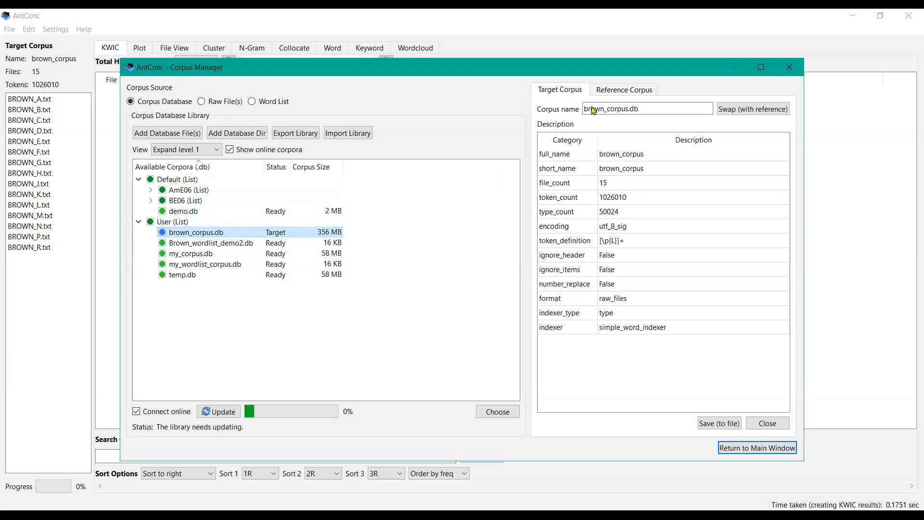
# Step: Load Brown_wordlist_demo2.db as the reference corpus, then unload it
pyautogui.click(633, 91)
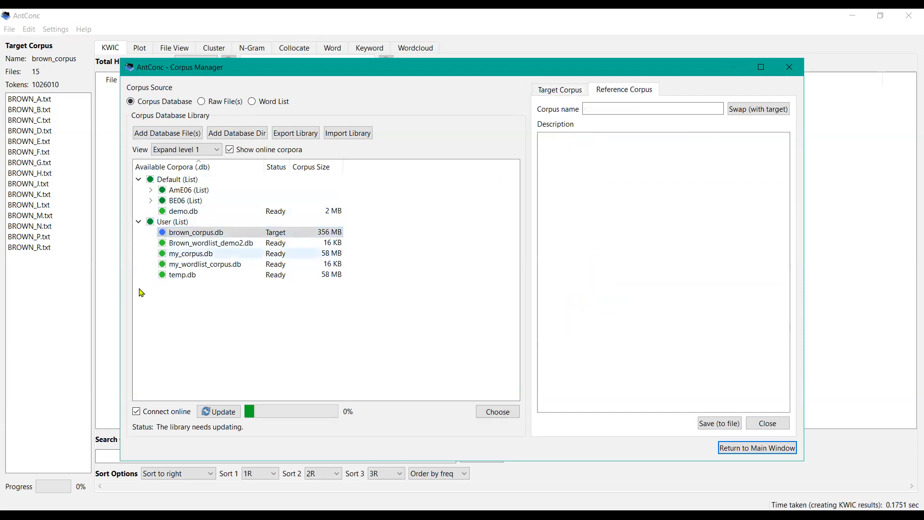
pyautogui.doubleClick(200, 243)
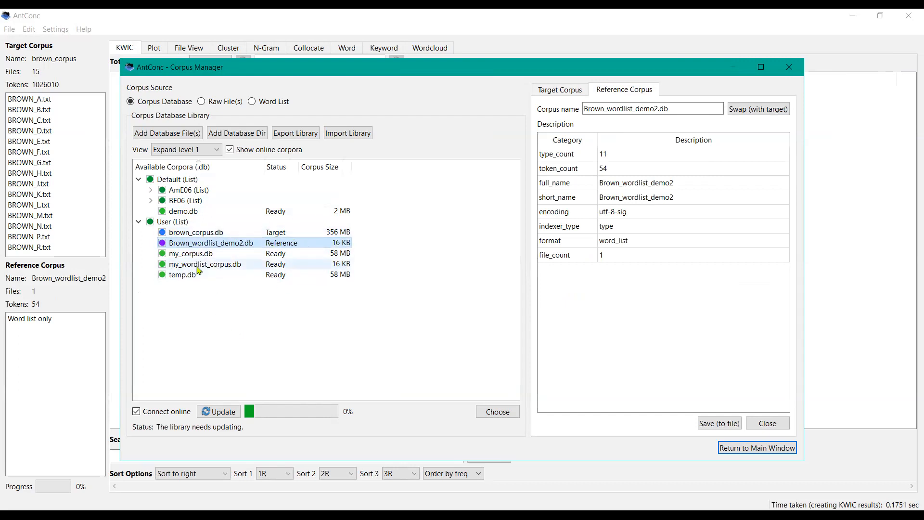
pyautogui.click(182, 244)
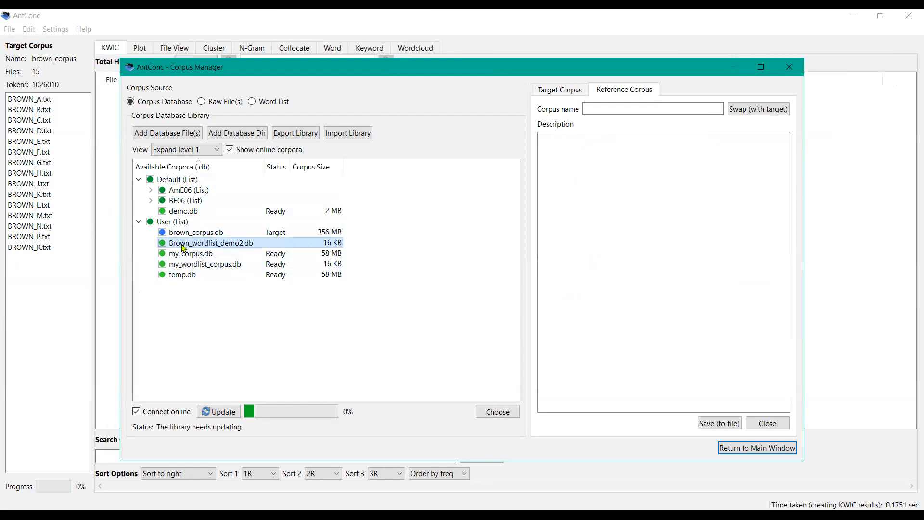
# Step: Mark Brown_wordlist_demo2.db for deletion and acknowledge the warning
pyautogui.click(183, 247)
pyautogui.click(164, 246)
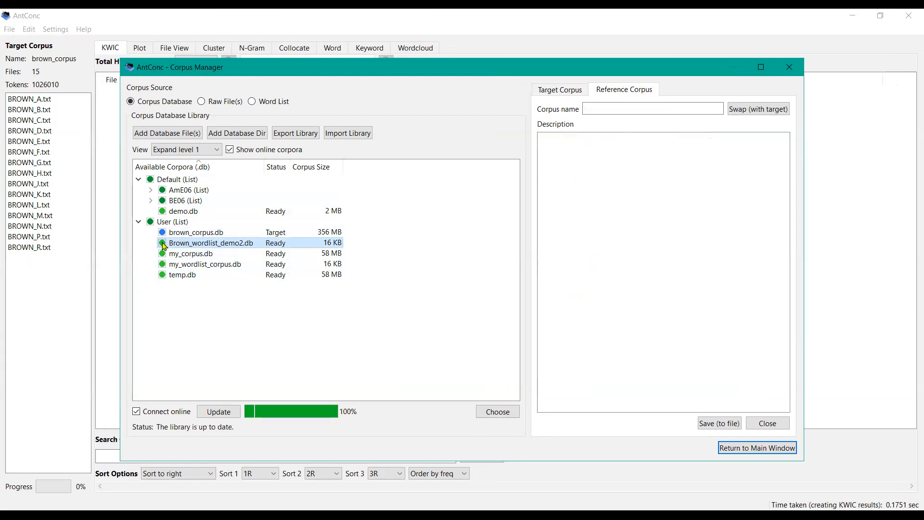
pyautogui.click(164, 246)
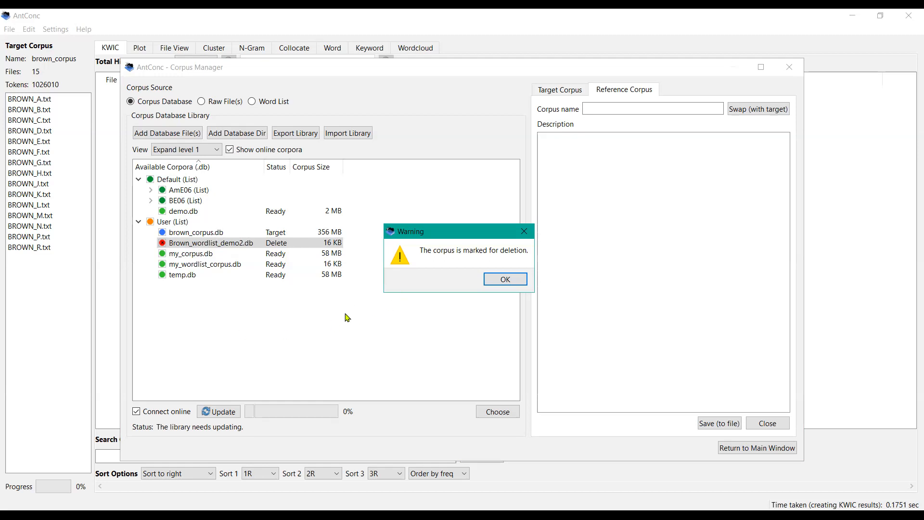
pyautogui.click(495, 281)
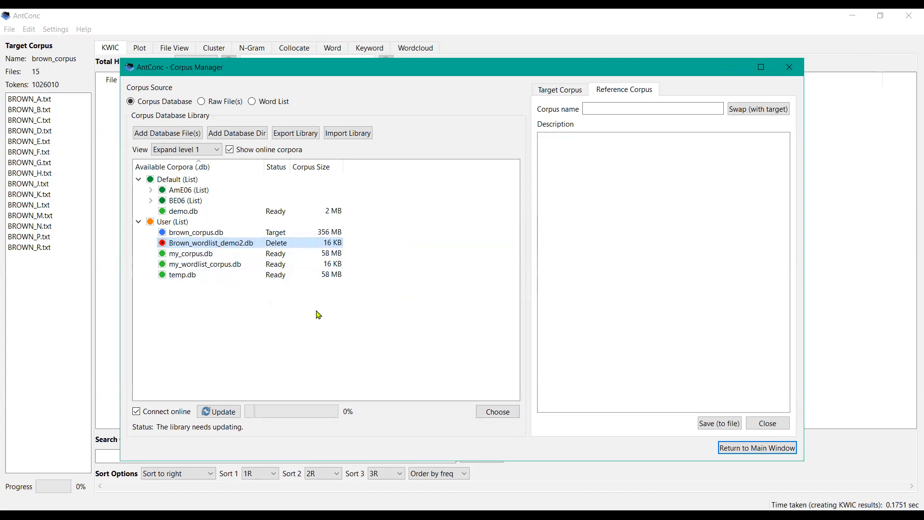
pyautogui.click(212, 234)
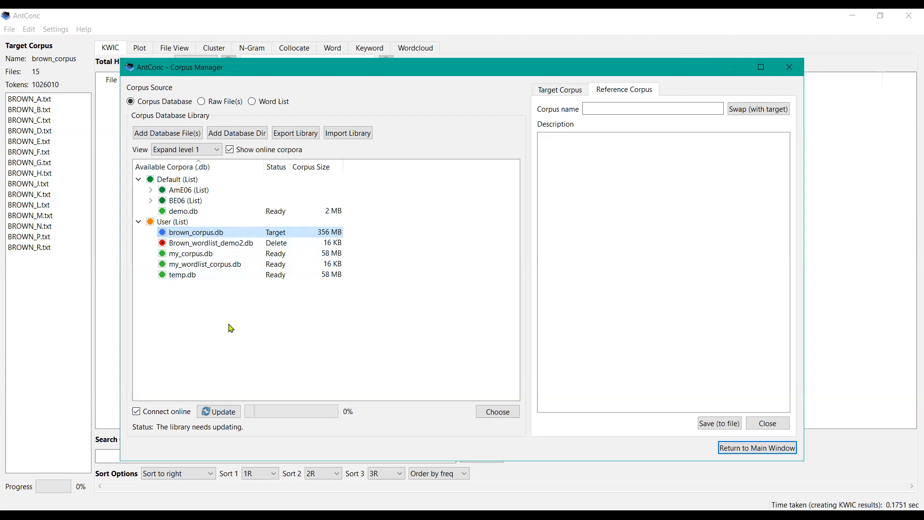
# Step: Switch to the raw-file corpus builder and add the brown_corpus_untagged folder as a directory
pyautogui.click(202, 102)
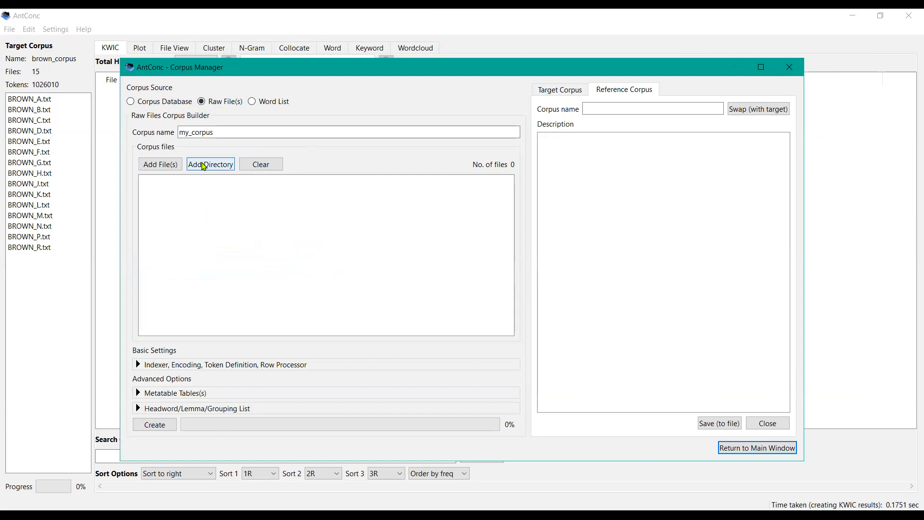
pyautogui.click(204, 165)
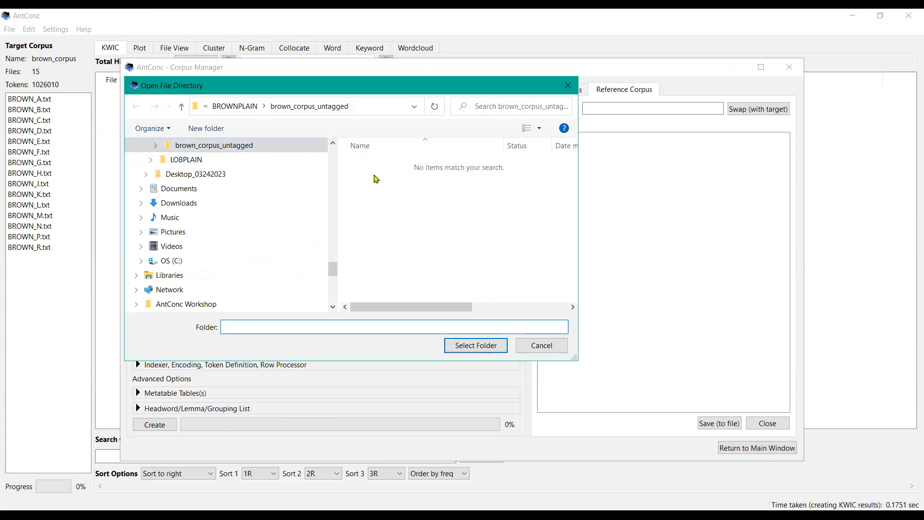
pyautogui.click(333, 146)
pyautogui.click(332, 146)
pyautogui.click(332, 146)
pyautogui.click(266, 188)
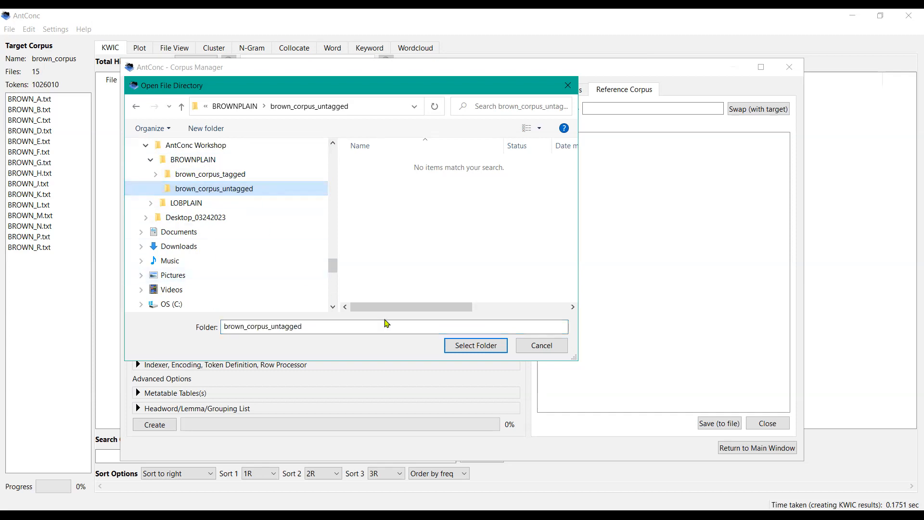
pyautogui.click(454, 352)
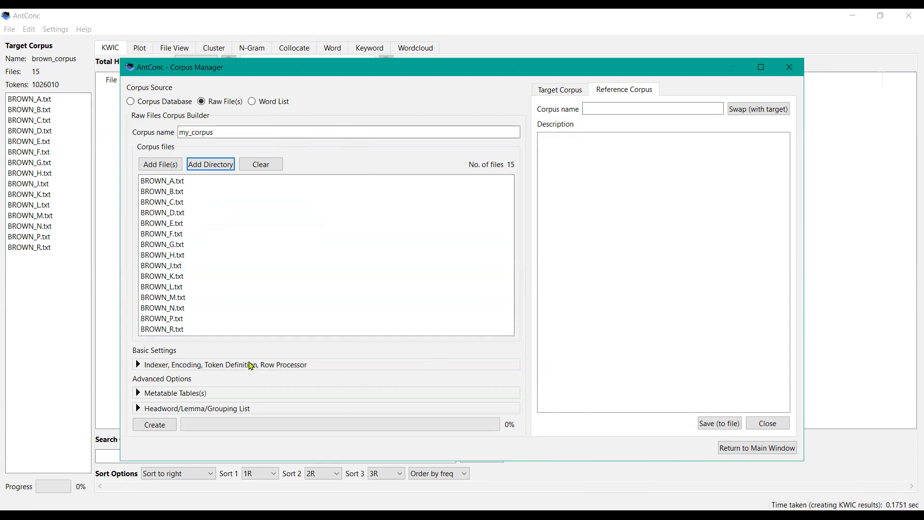
# Step: Expand the indexer and encoding settings and browse the Other encoding list, keeping UTF-8
pyautogui.click(151, 365)
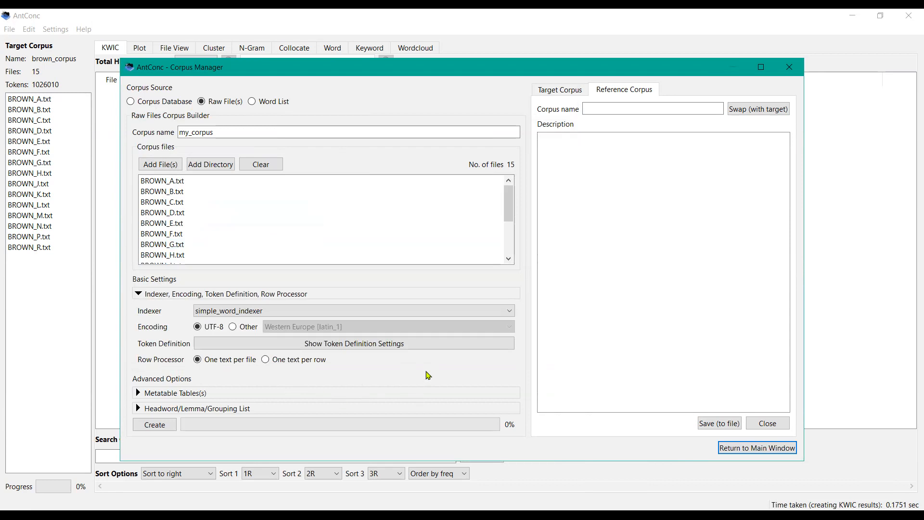
pyautogui.click(233, 327)
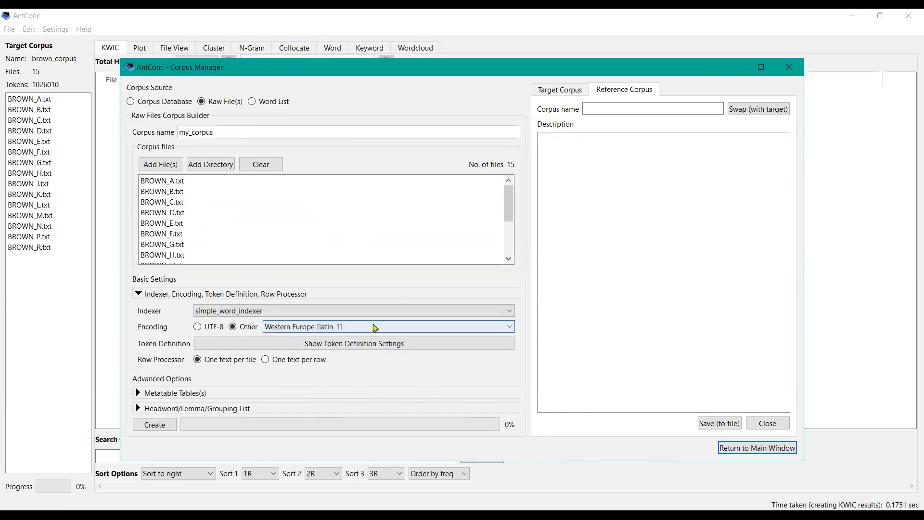
pyautogui.click(508, 332)
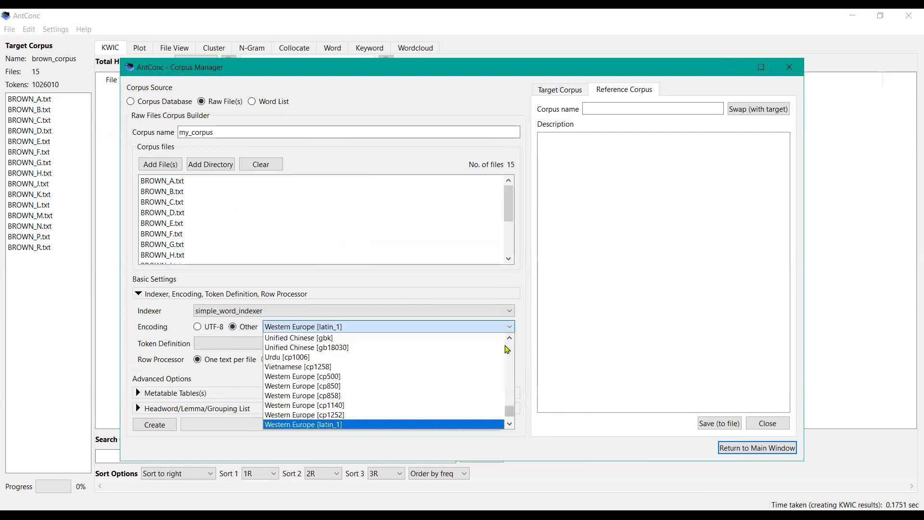
pyautogui.click(507, 349)
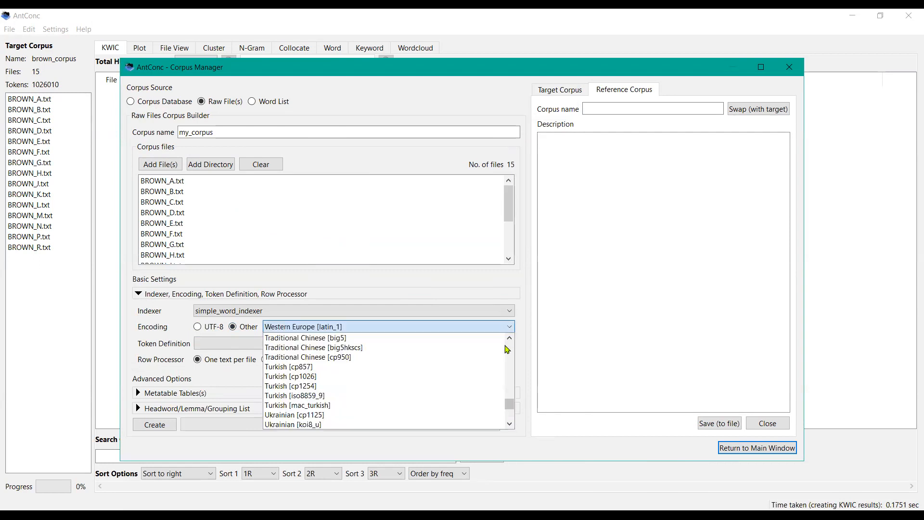
pyautogui.click(507, 348)
pyautogui.click(511, 350)
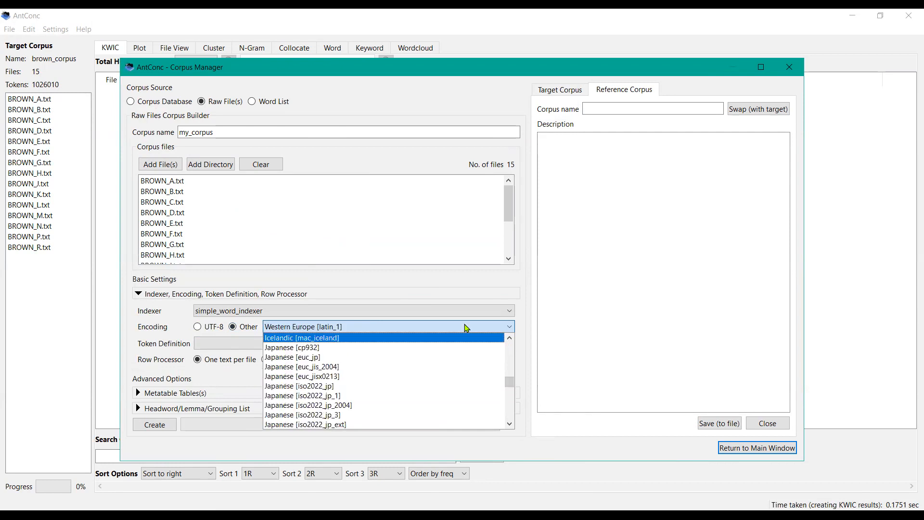
pyautogui.click(414, 300)
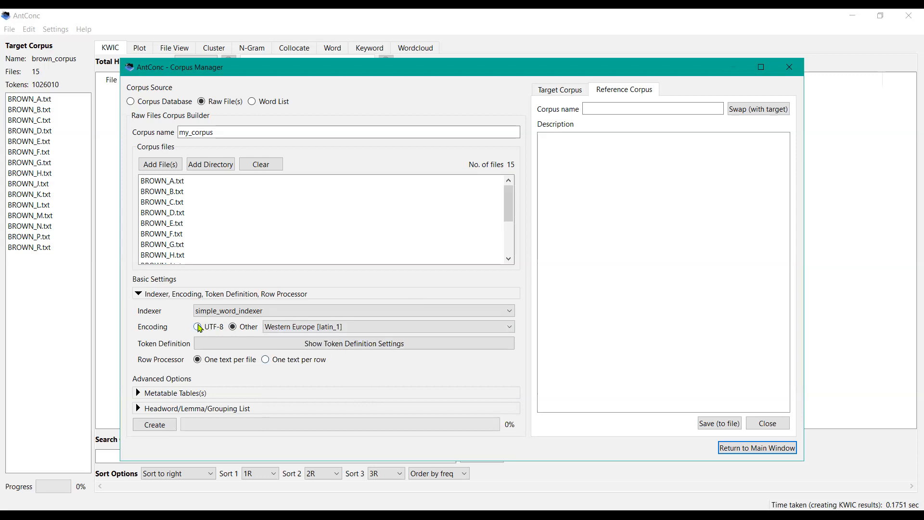
pyautogui.click(196, 327)
# Step: View the token definition settings, then expand the Metatable Tables section
pyautogui.click(332, 349)
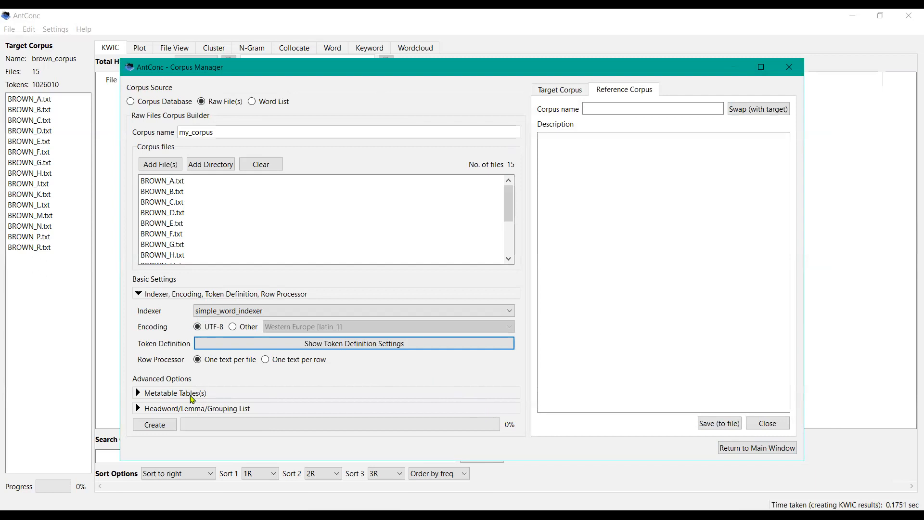
pyautogui.click(192, 399)
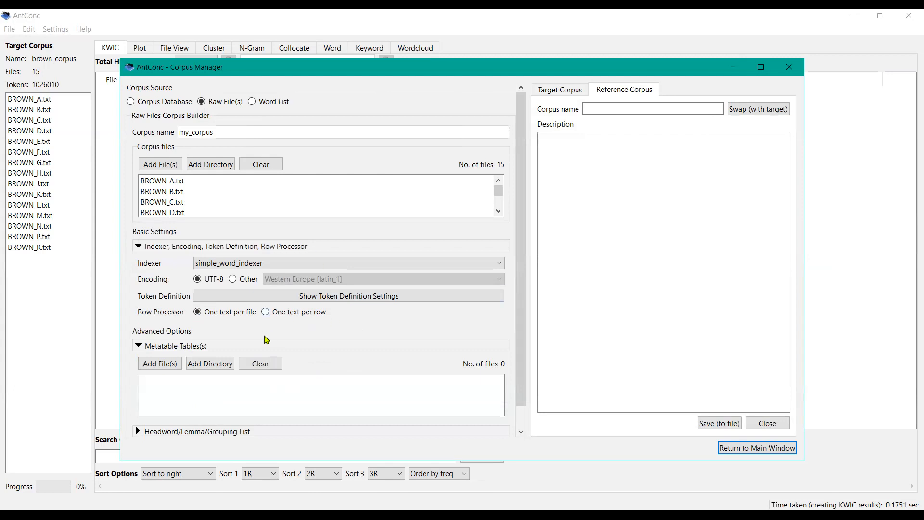
# Step: Expand the Headword/Lemma/Grouping List section, then collapse the indexer and headword settings sections
pyautogui.click(520, 431)
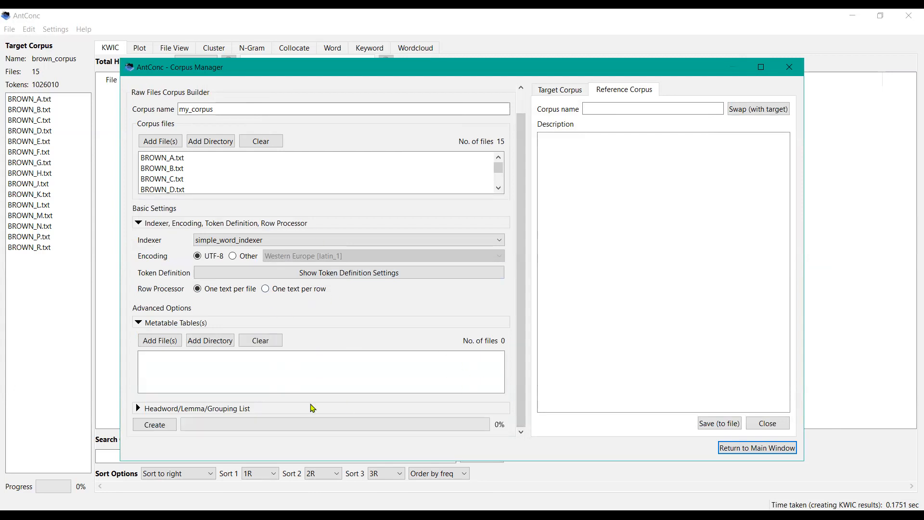
pyautogui.click(195, 408)
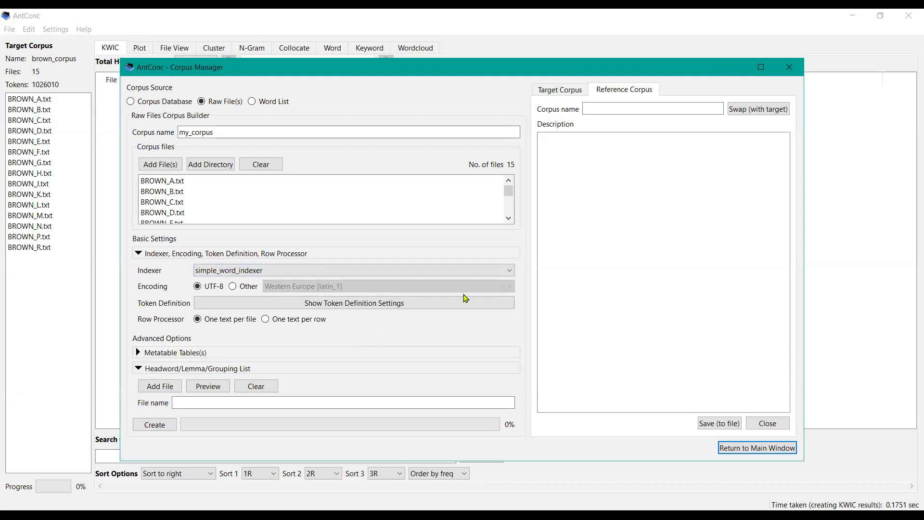
pyautogui.click(141, 253)
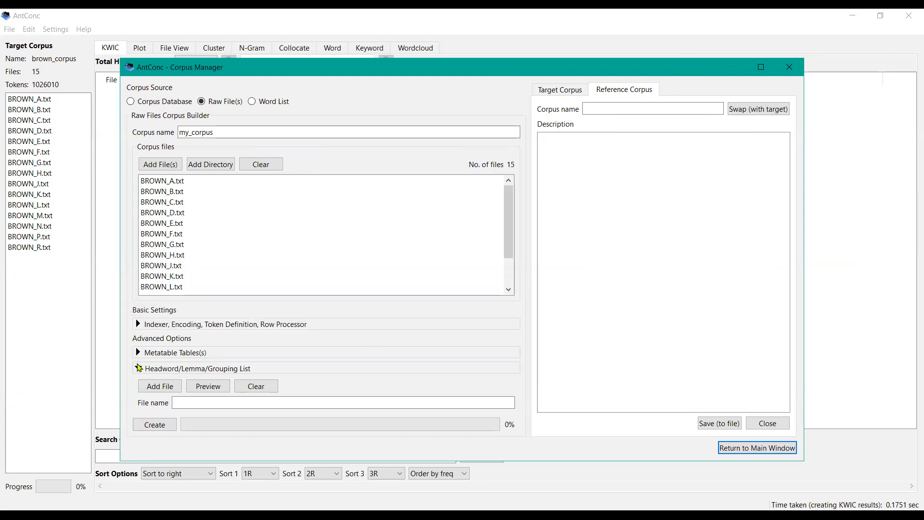
pyautogui.click(138, 369)
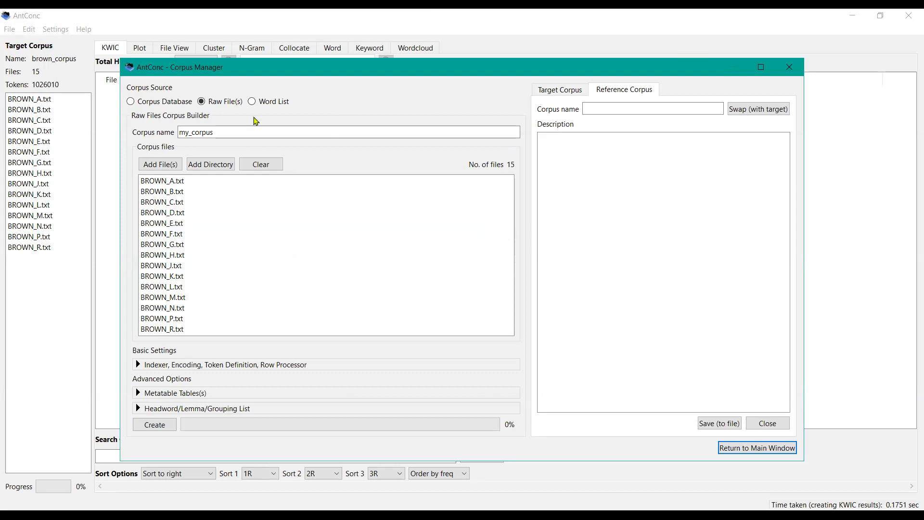
# Step: Switch to the word-list corpus builder and add Brown_wordlist_demo2.csv from the AntConc Workshop folder as the word list file
pyautogui.click(252, 101)
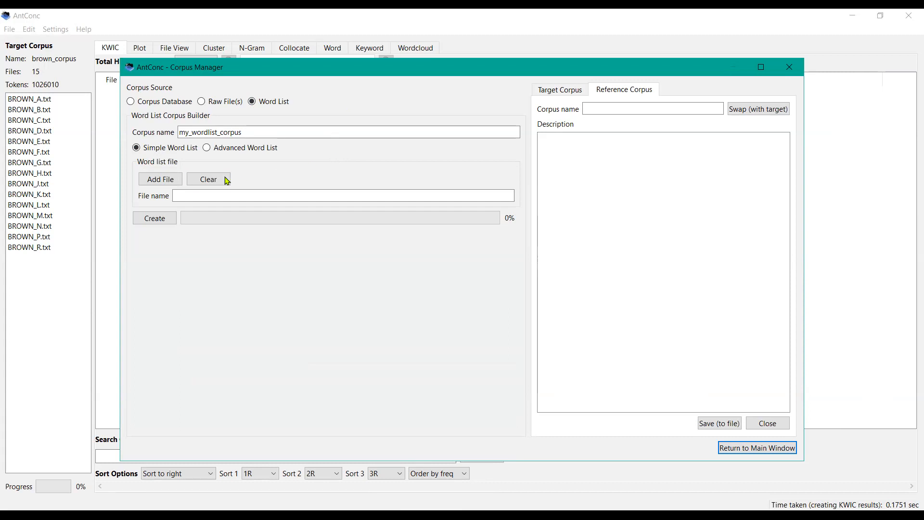
pyautogui.click(174, 181)
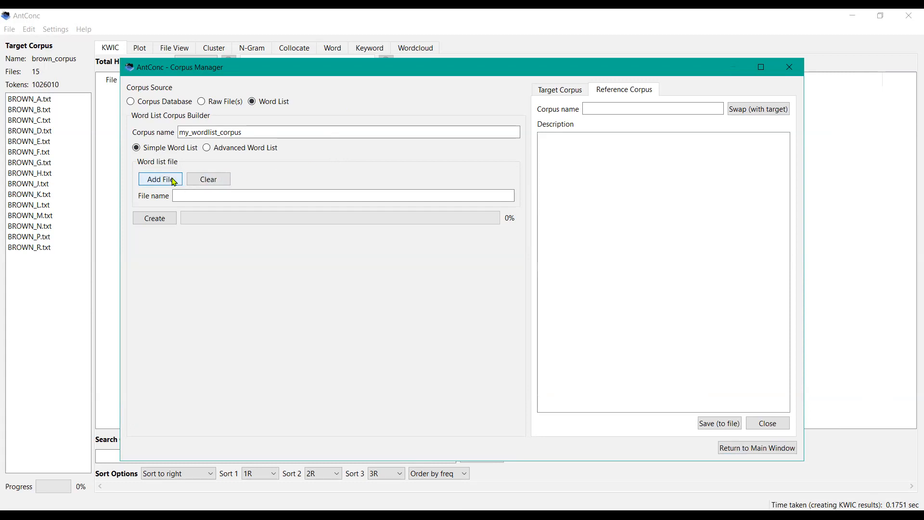
pyautogui.click(236, 106)
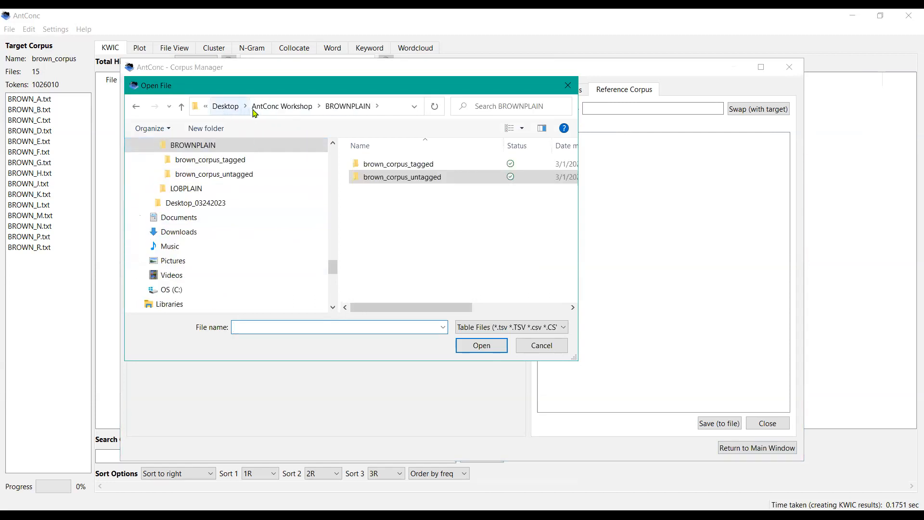
pyautogui.click(281, 108)
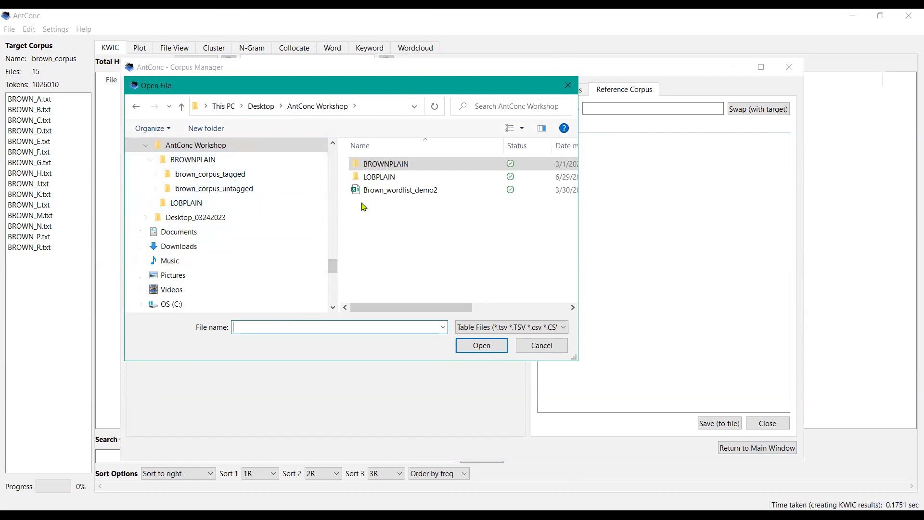
pyautogui.click(411, 194)
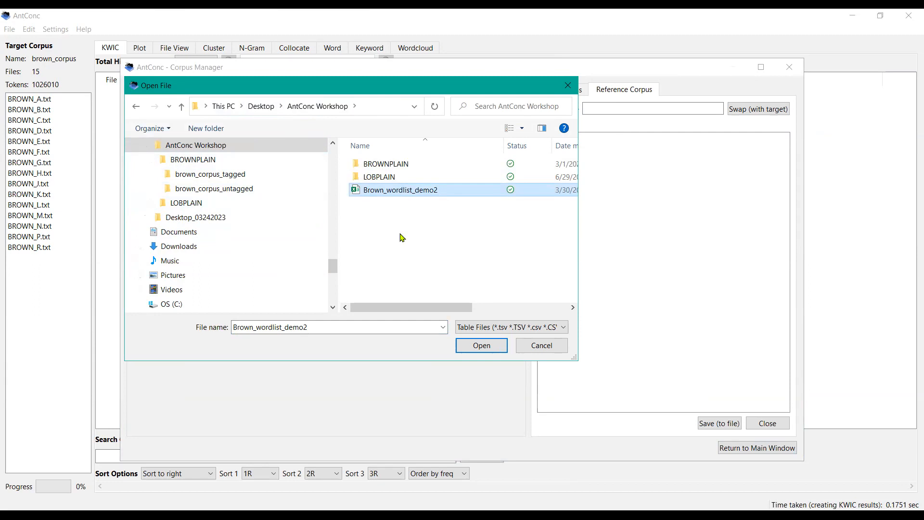
pyautogui.click(466, 346)
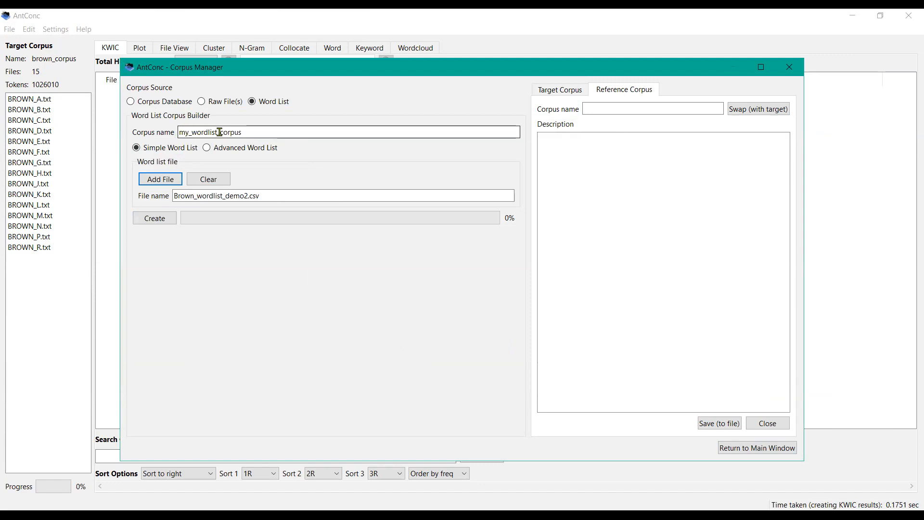
# Step: Rename the corpus test_wordlist_corpus and create it, acknowledging the completion message
pyautogui.click(193, 131)
pyautogui.press('BackSpace')
pyautogui.press('BackSpace')
pyautogui.press('BackSpace')
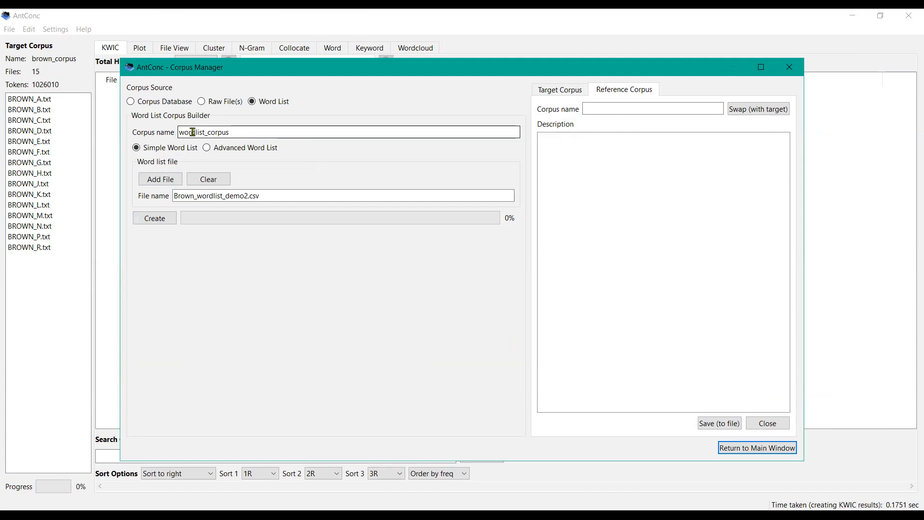
pyautogui.write('test_')
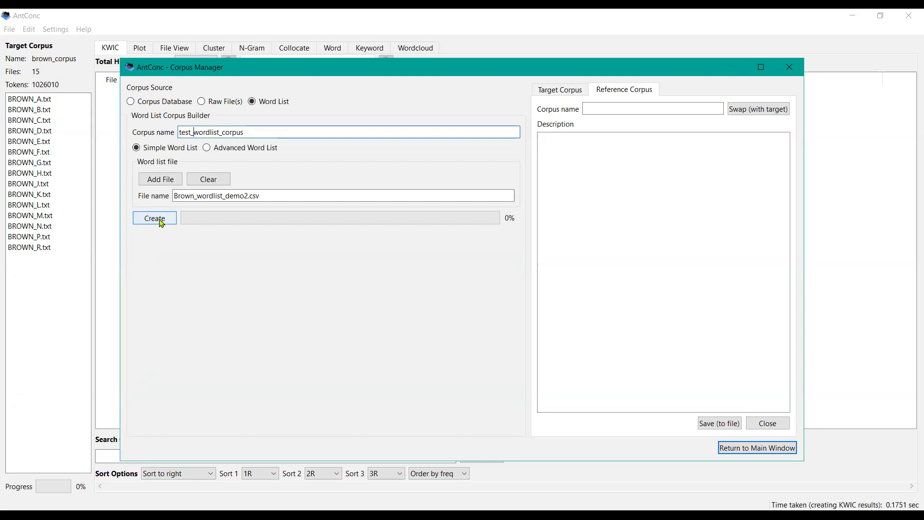
pyautogui.click(162, 223)
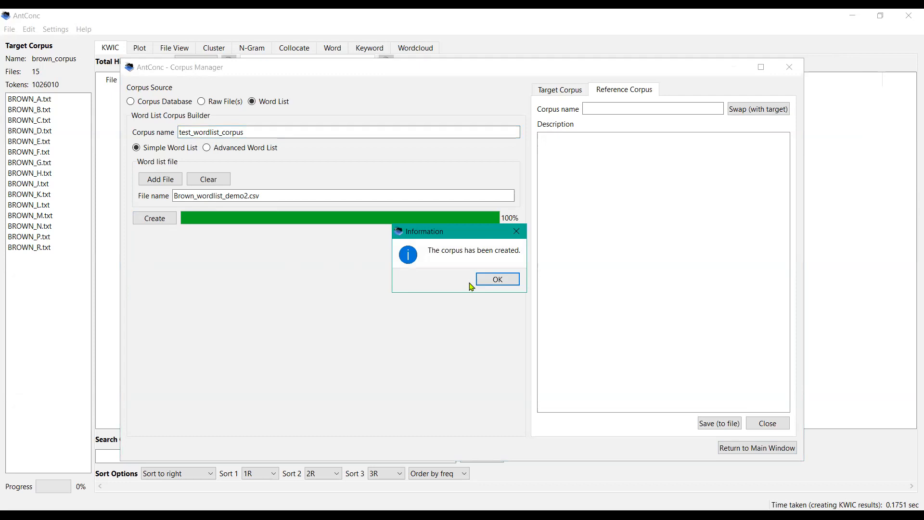
pyautogui.click(498, 280)
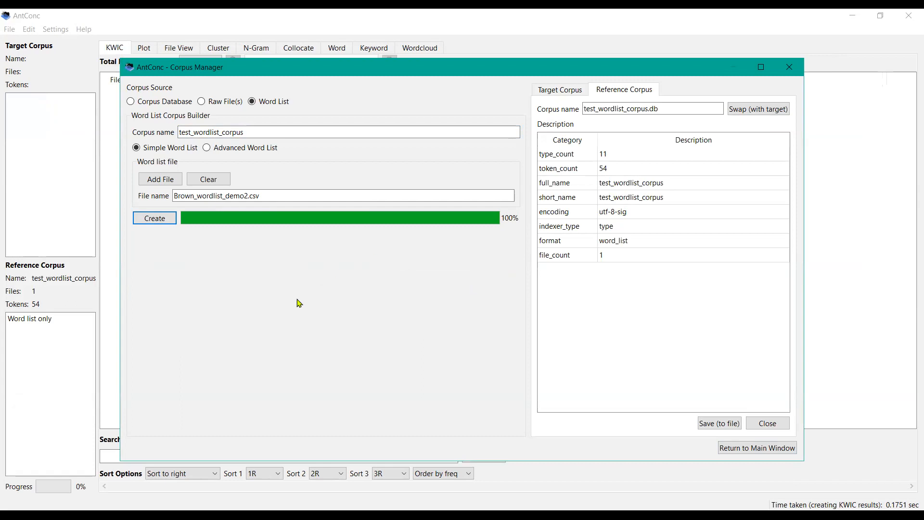
# Step: Load test_wordlist_corpus.db as the target corpus, close the Corpus Manager and generate its word list
pyautogui.click(131, 102)
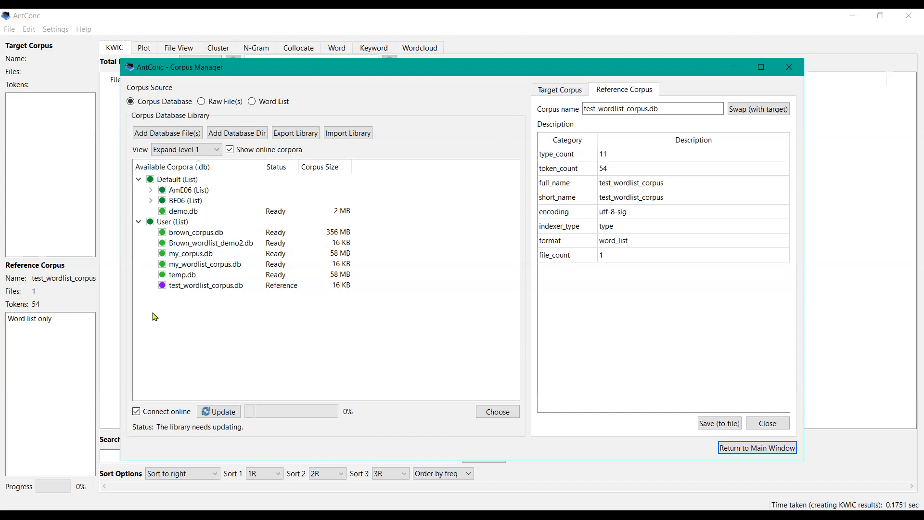
pyautogui.click(561, 96)
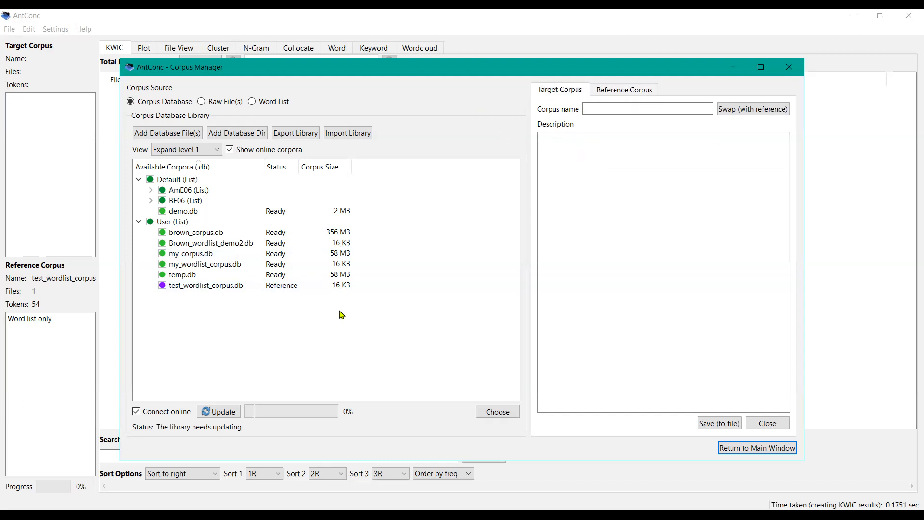
pyautogui.click(216, 287)
pyautogui.doubleClick(216, 288)
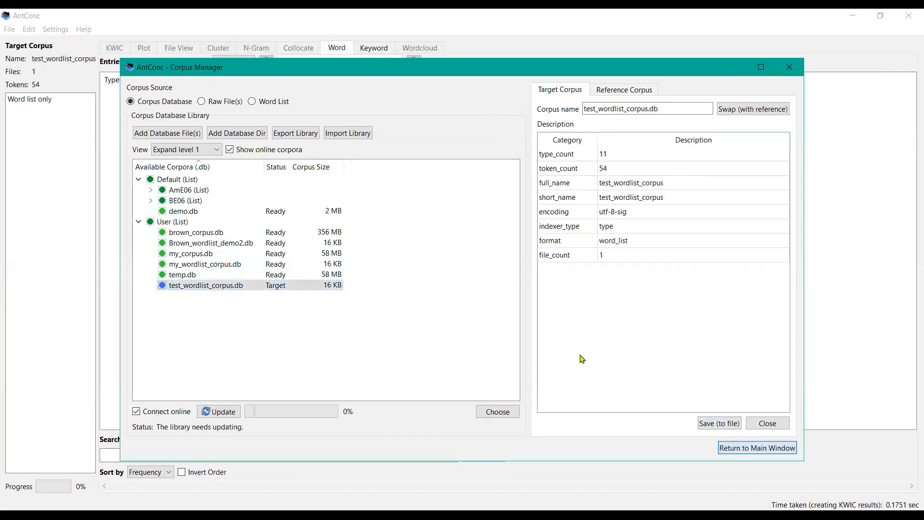
pyautogui.press('Escape')
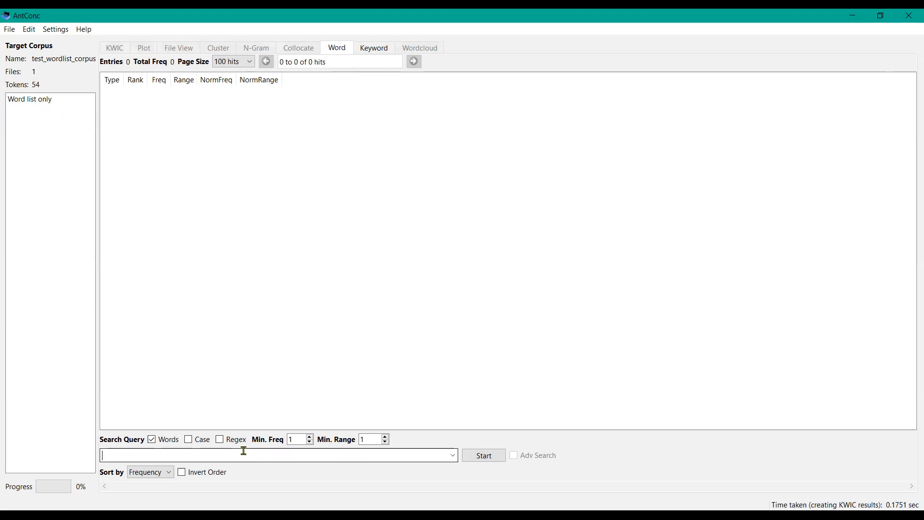
pyautogui.click(478, 461)
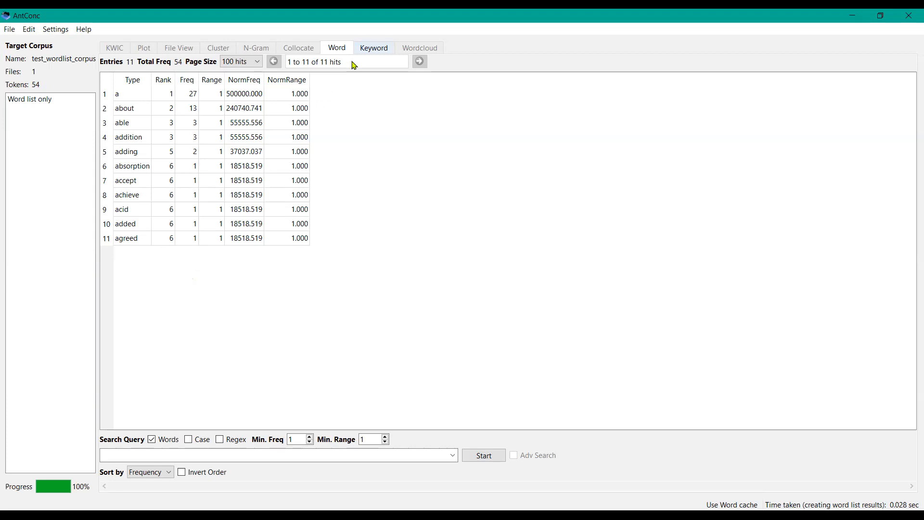
# Step: Try to generate a keyword list and dismiss the warning
pyautogui.click(361, 49)
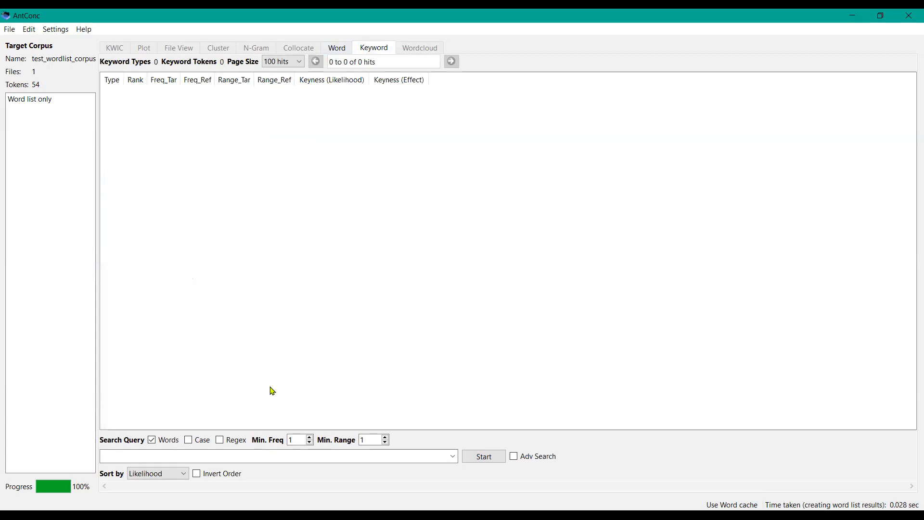
pyautogui.click(473, 458)
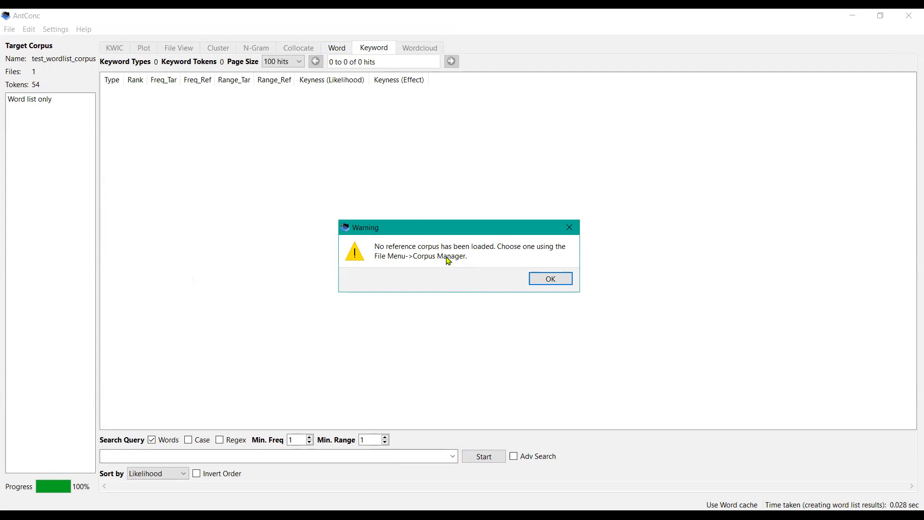
pyautogui.click(549, 279)
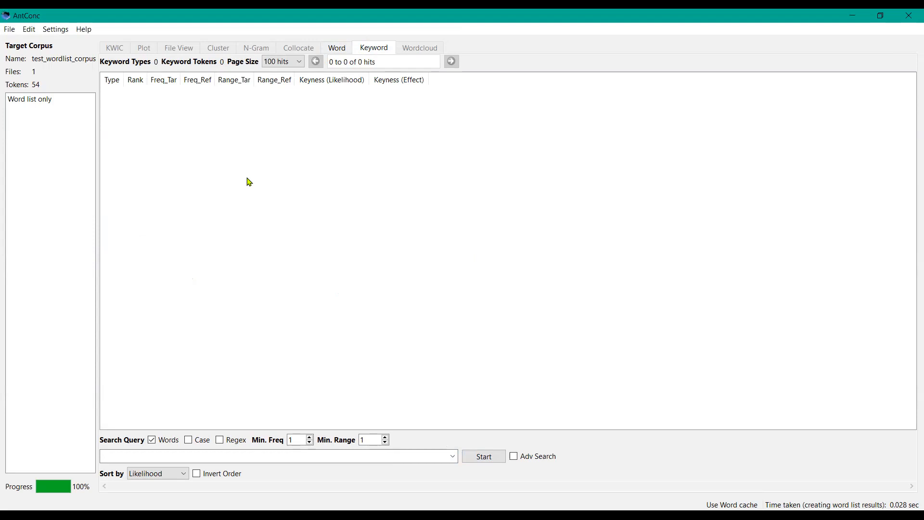
# Step: Open the Corpus Manager and load brown_corpus.db as the reference corpus, then return to the main window
pyautogui.click(10, 30)
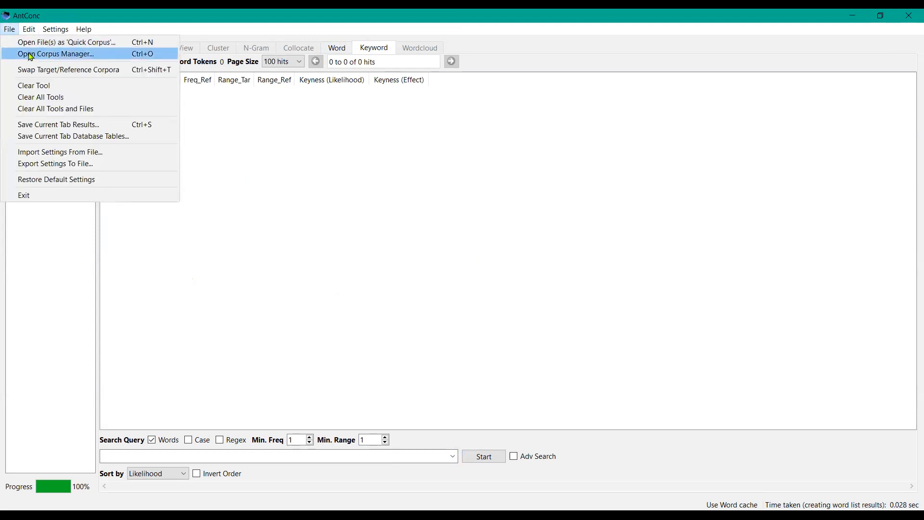
pyautogui.click(30, 57)
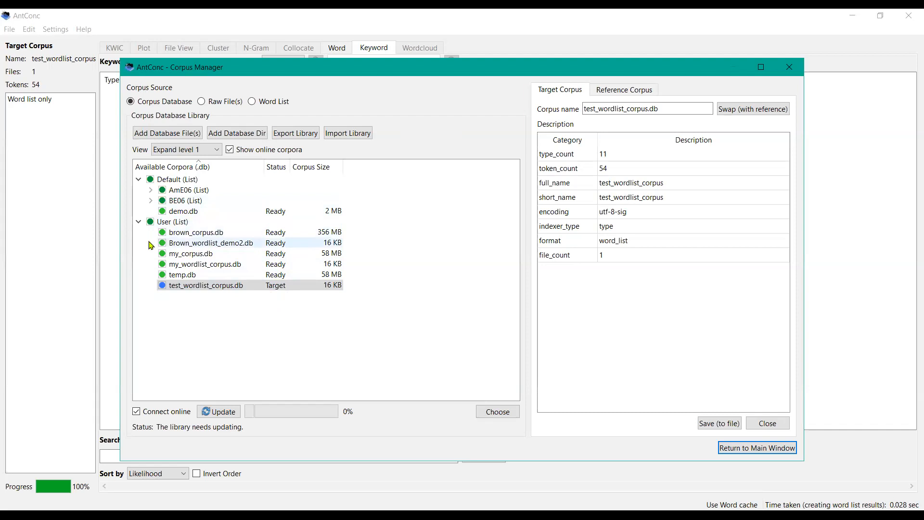
pyautogui.click(610, 92)
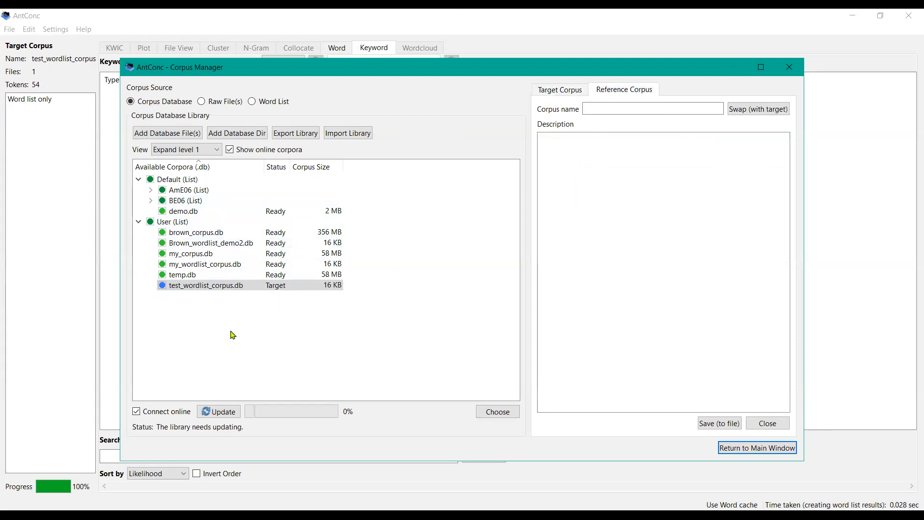
pyautogui.doubleClick(210, 258)
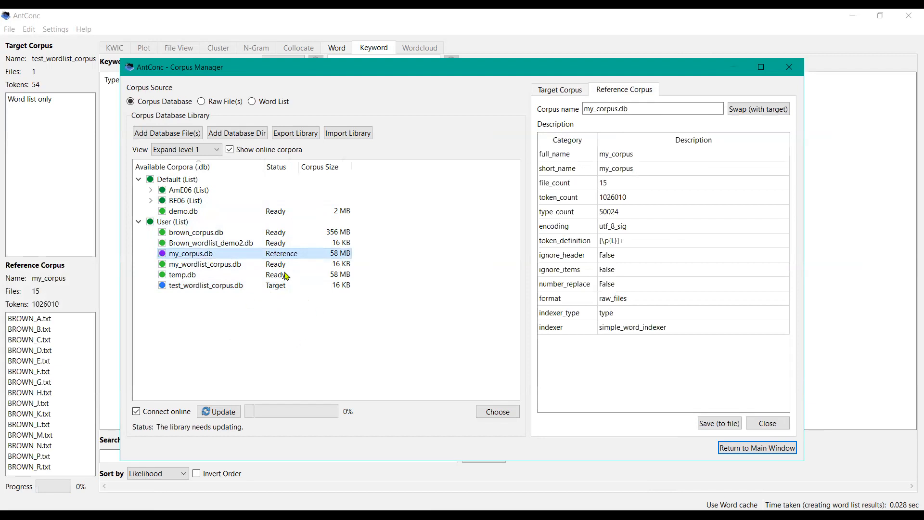
pyautogui.doubleClick(219, 234)
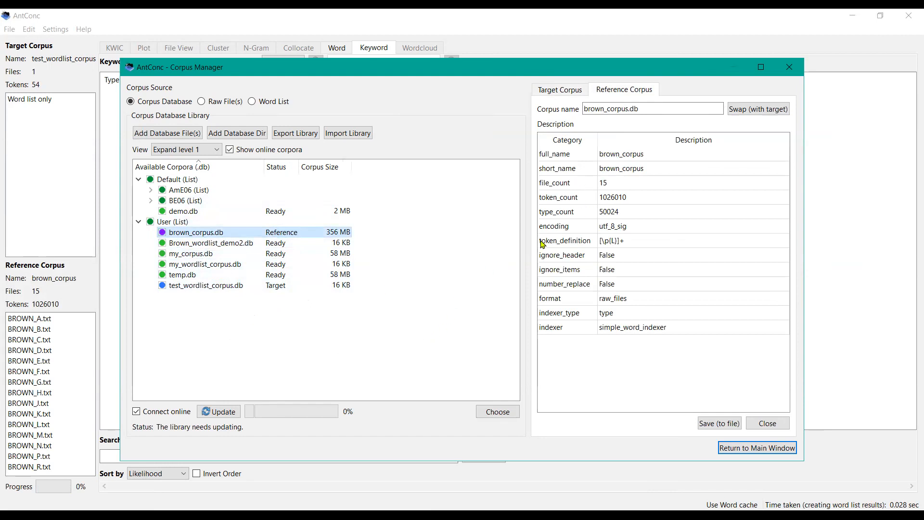
pyautogui.click(733, 452)
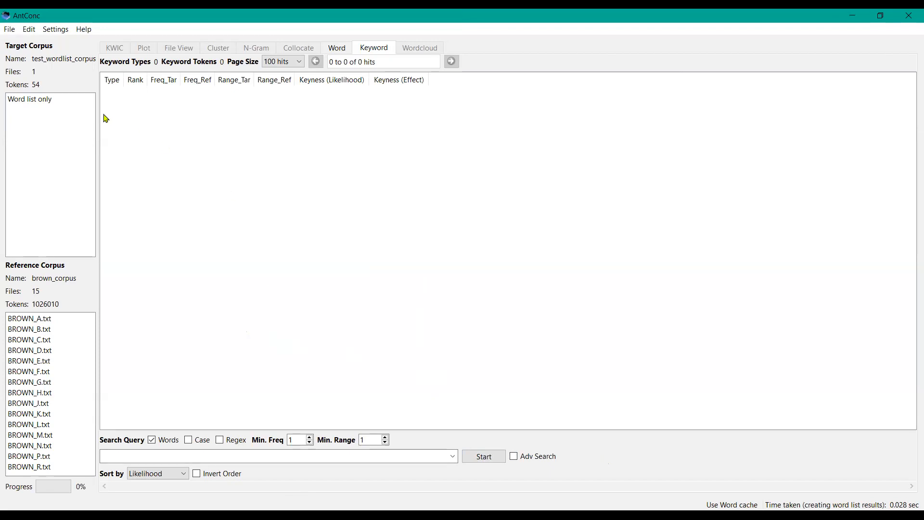
# Step: Swap the target and reference corpora, then clear all tools and files
pyautogui.click(11, 30)
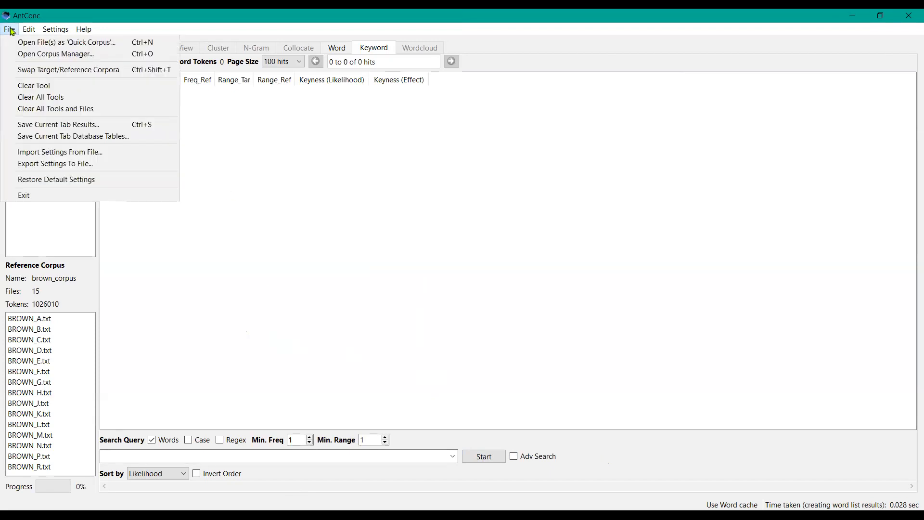
pyautogui.click(54, 73)
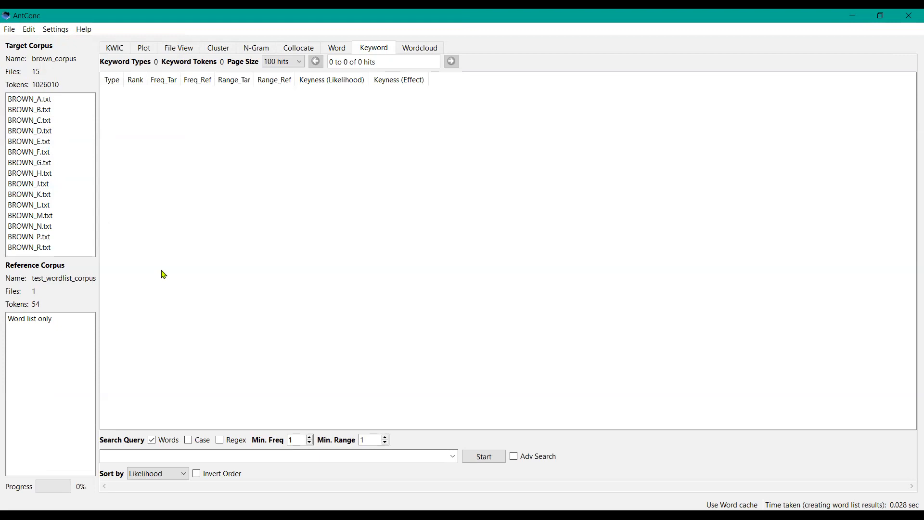
pyautogui.click(10, 29)
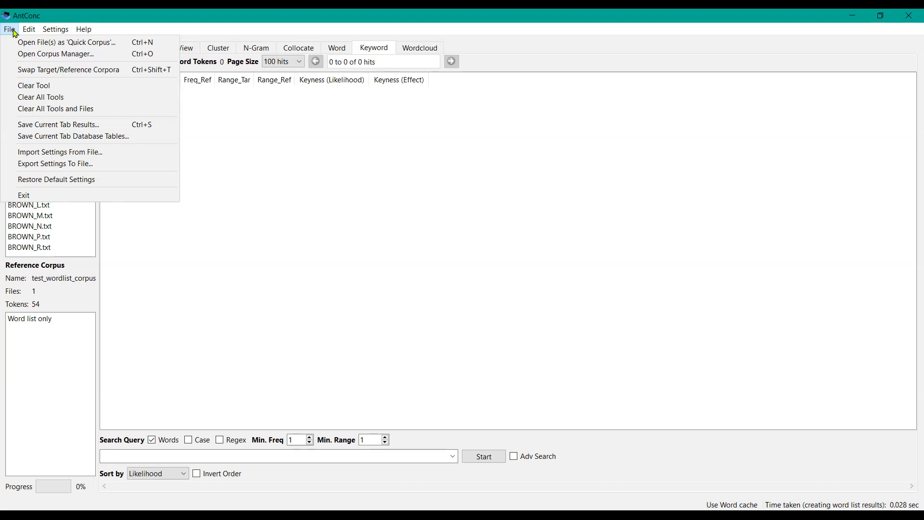
pyautogui.click(58, 110)
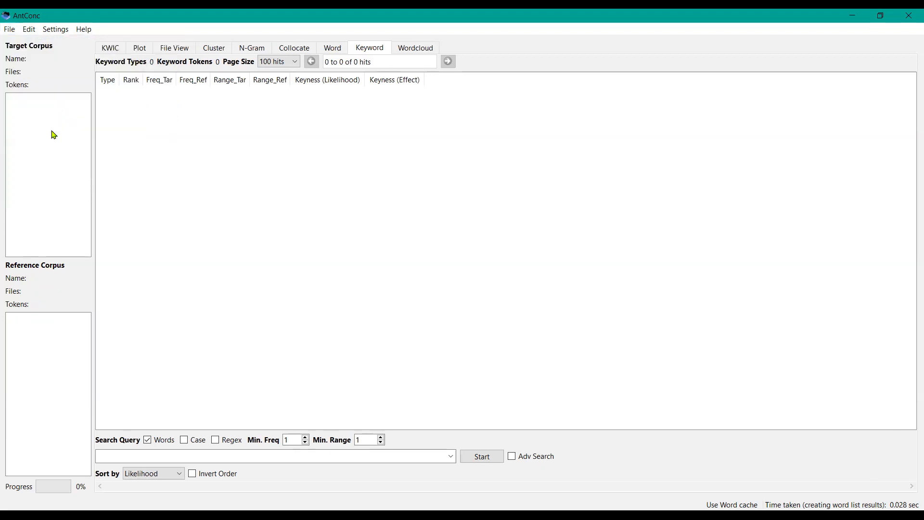
# Step: Open the Corpus Manager, load brown_corpus.db as the target corpus and return to the main window
pyautogui.click(9, 29)
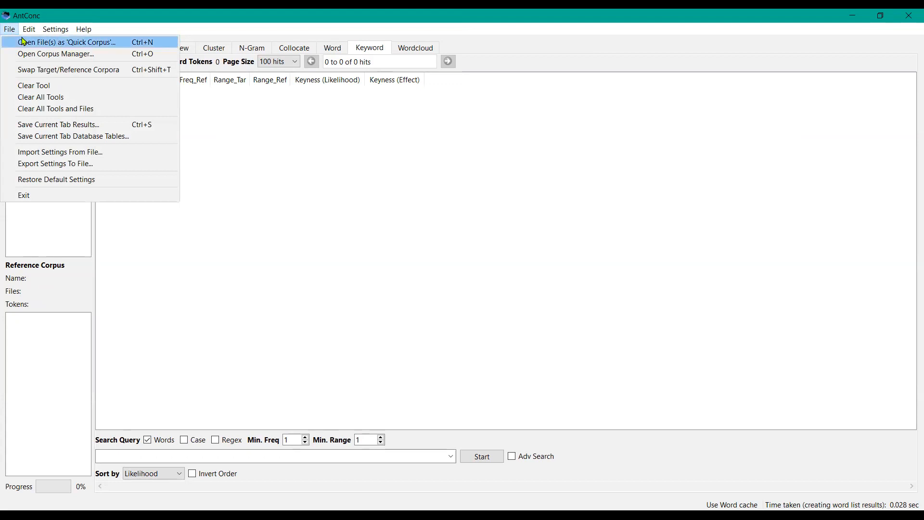
pyautogui.click(40, 57)
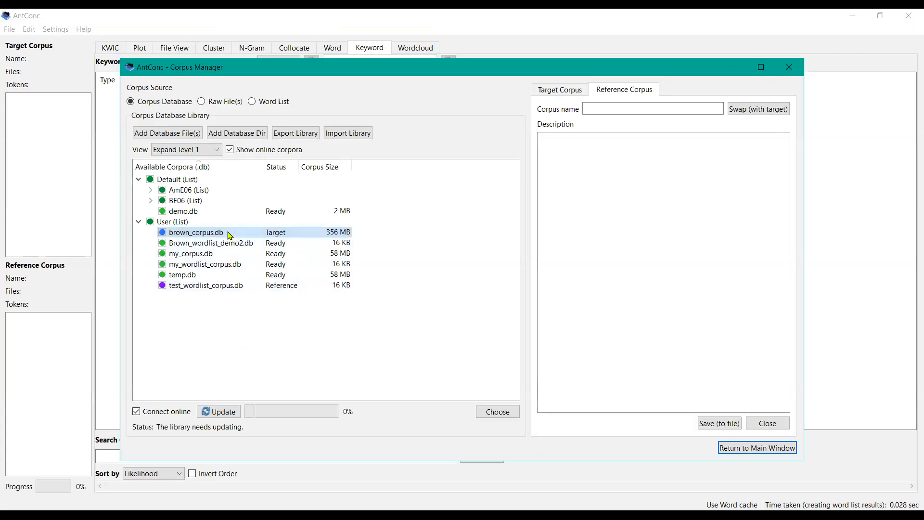
pyautogui.click(562, 90)
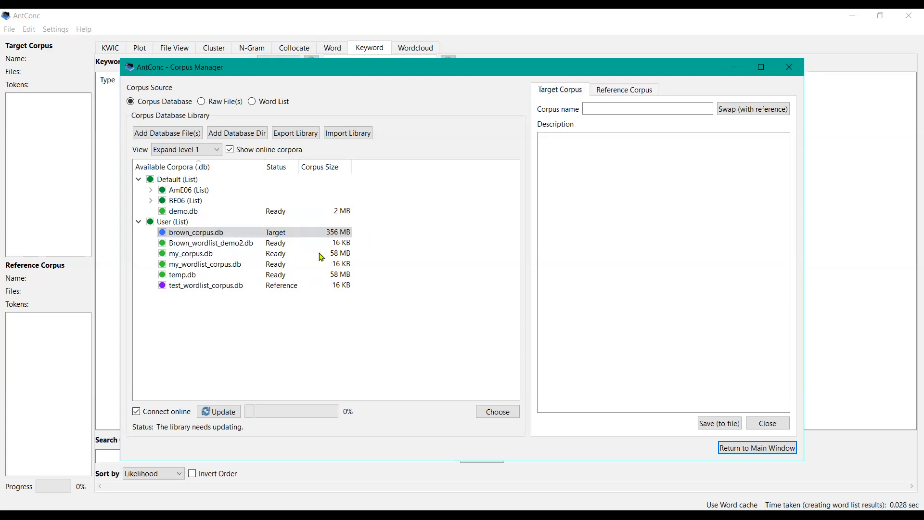
pyautogui.click(219, 286)
pyautogui.doubleClick(219, 287)
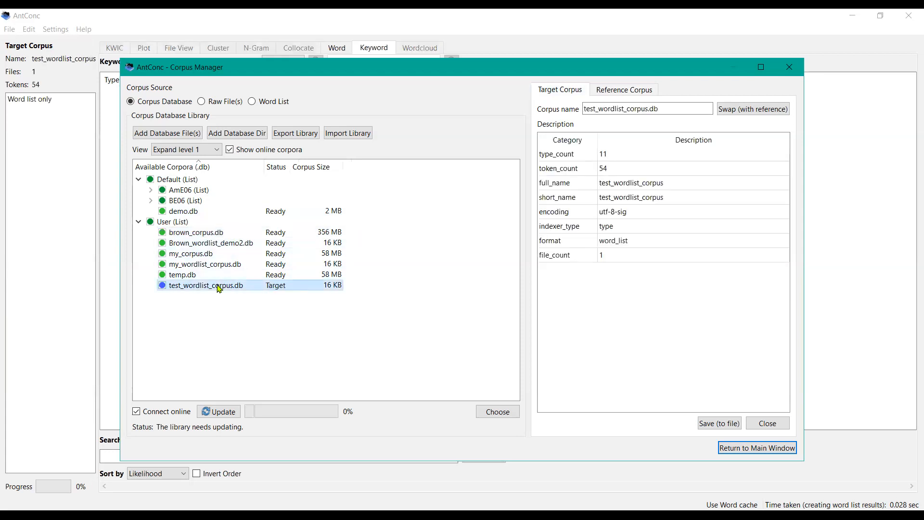
pyautogui.click(214, 235)
pyautogui.doubleClick(214, 236)
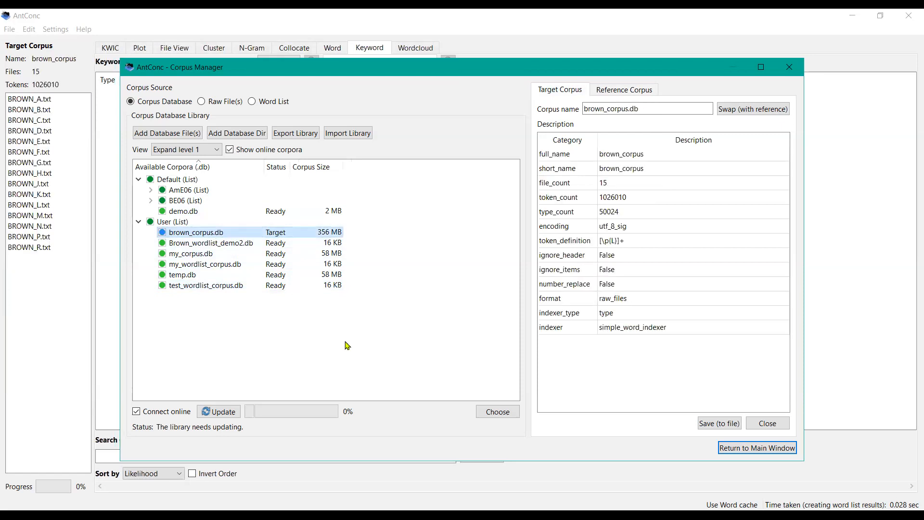
pyautogui.click(746, 455)
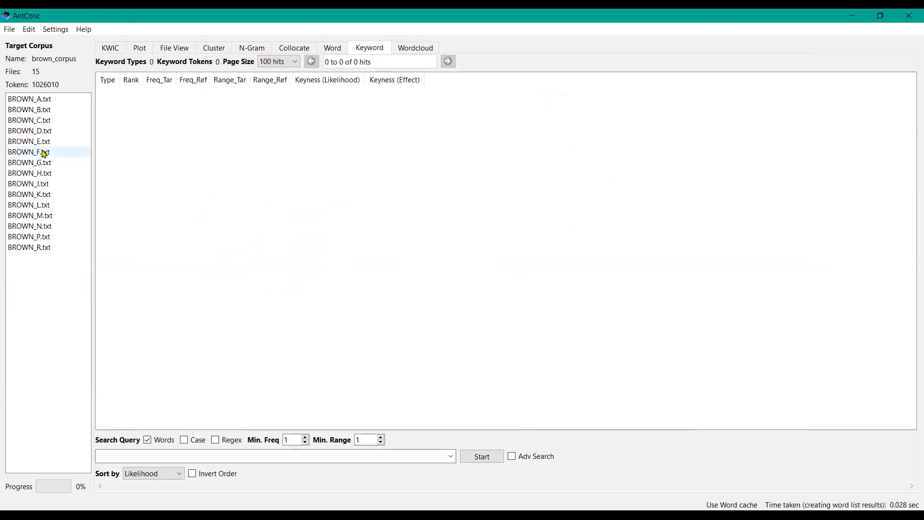
# Step: Try to generate a keyword list for "process" and dismiss the warning
pyautogui.click(175, 457)
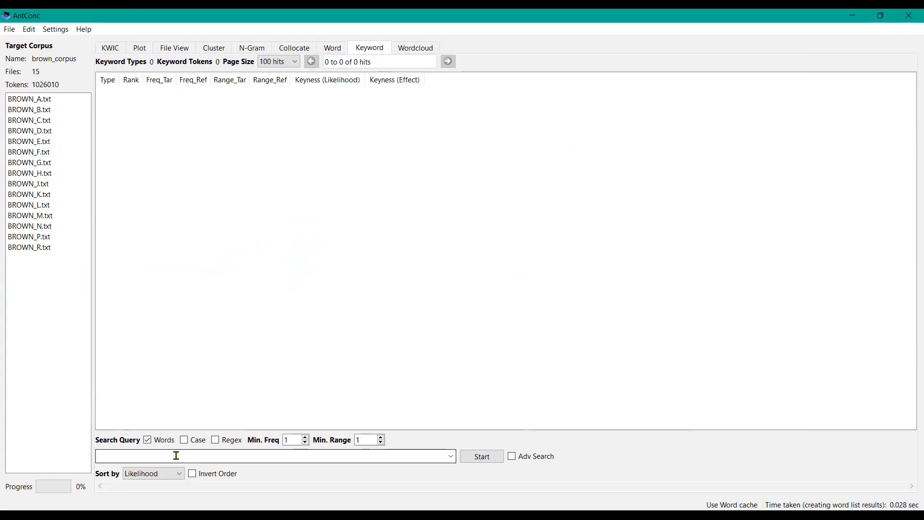
pyautogui.write('ocess')
pyautogui.press('Return')
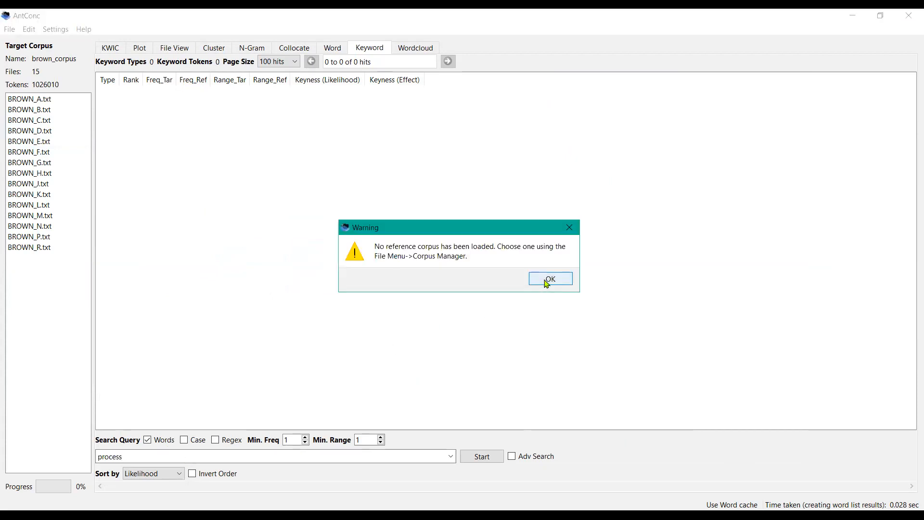
pyautogui.press('Return')
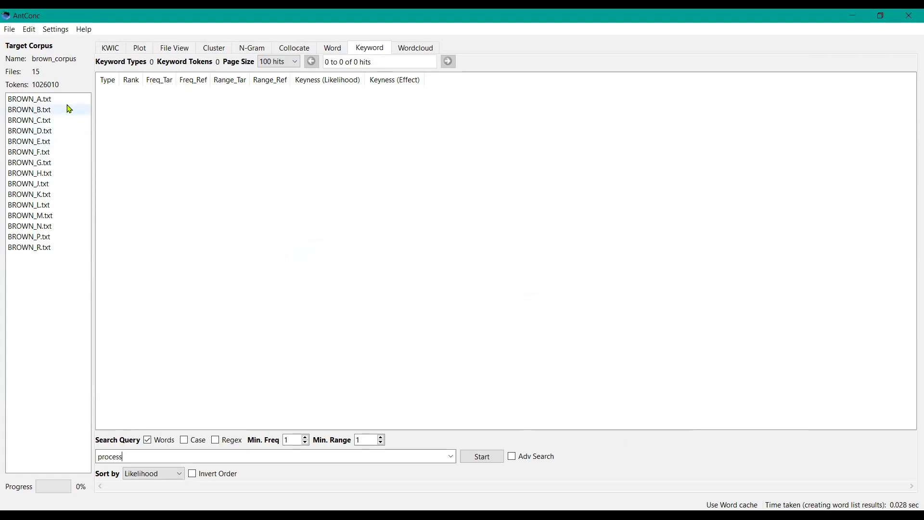
# Step: Open the Corpus Manager, try loading brown_corpus.db as the reference corpus, then return to the main window
pyautogui.click(10, 29)
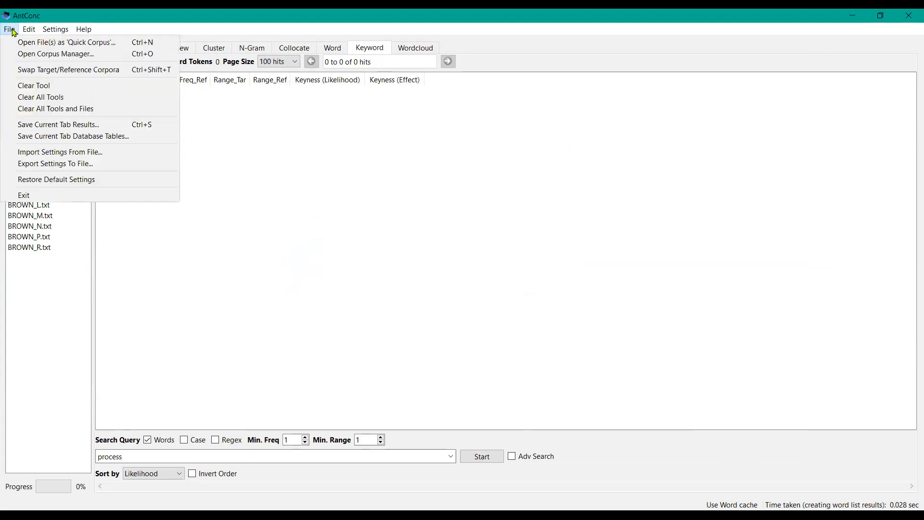
pyautogui.click(65, 54)
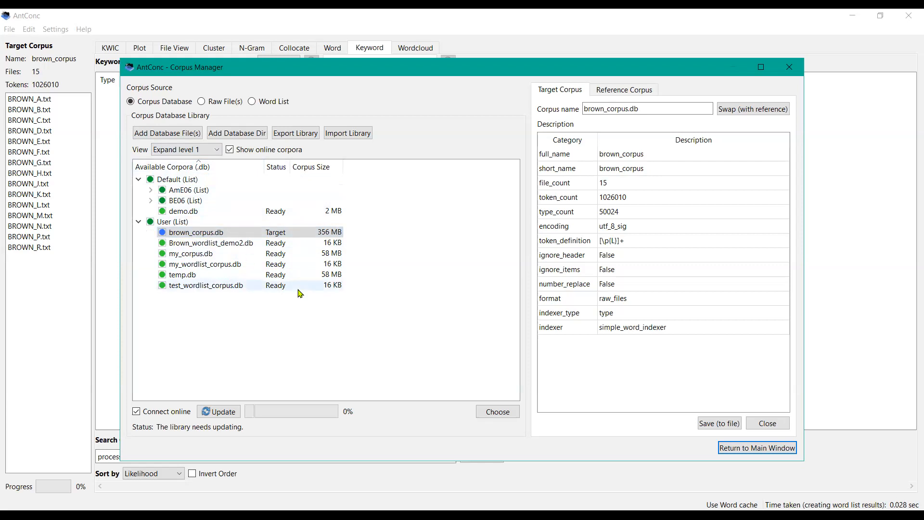
pyautogui.click(612, 97)
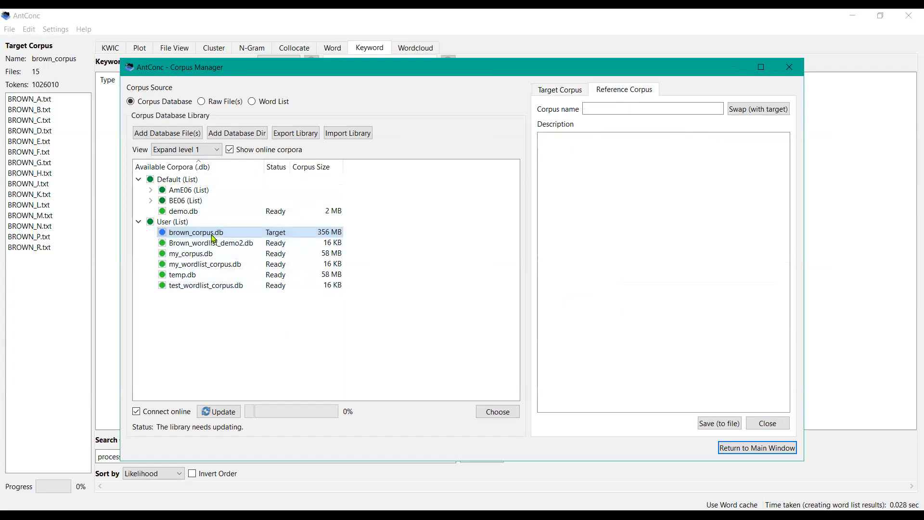
pyautogui.click(492, 416)
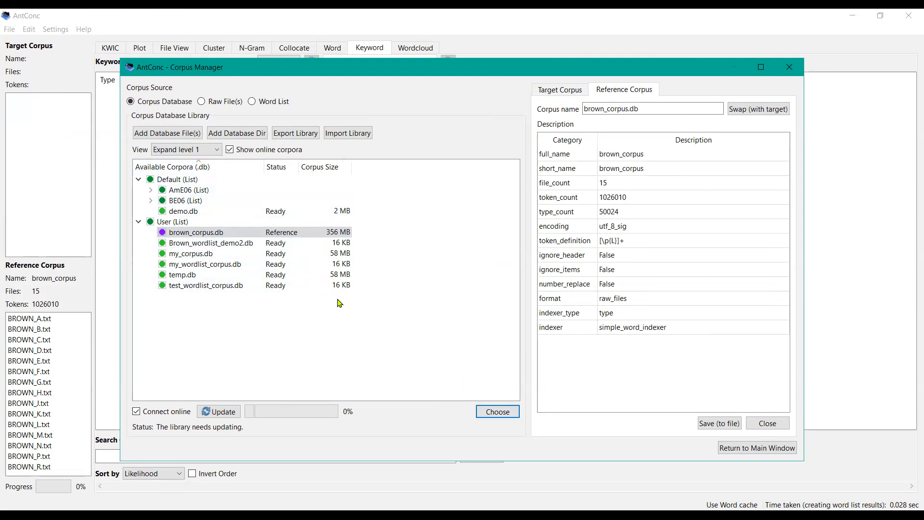
pyautogui.click(233, 236)
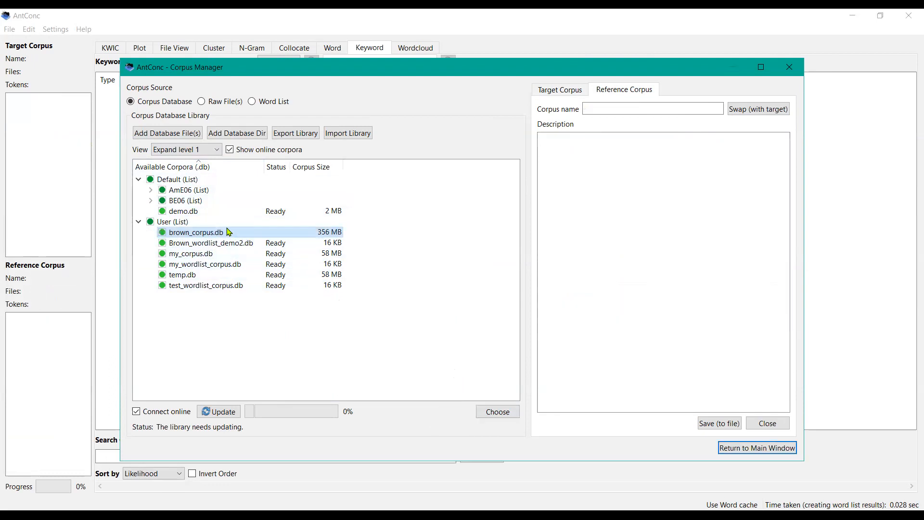
pyautogui.click(737, 452)
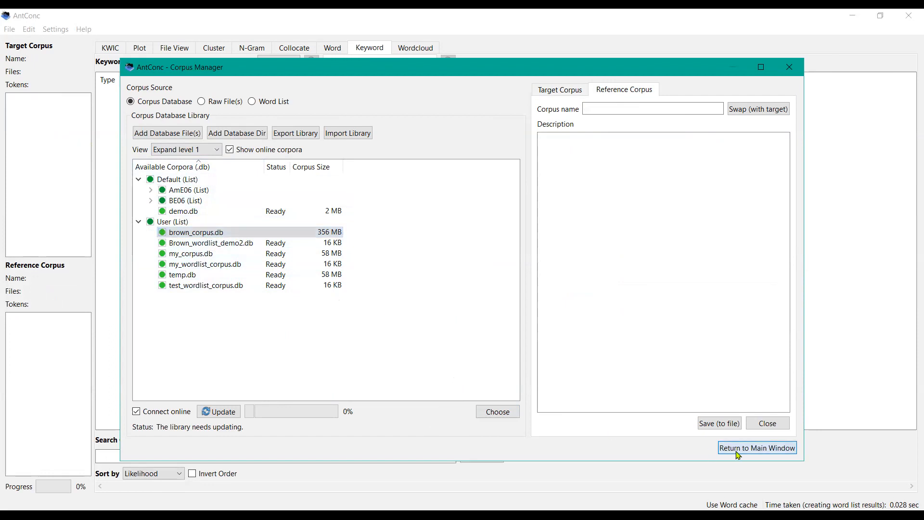
pyautogui.click(10, 29)
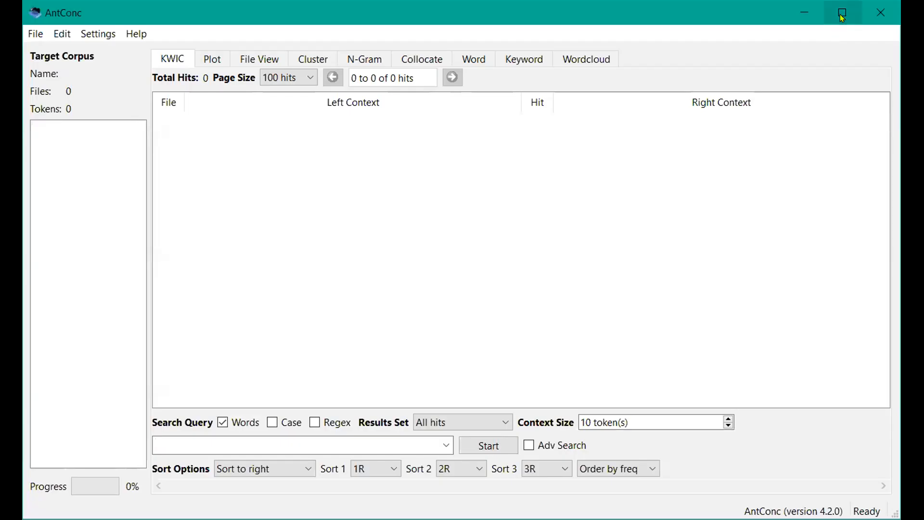
pyautogui.click(841, 13)
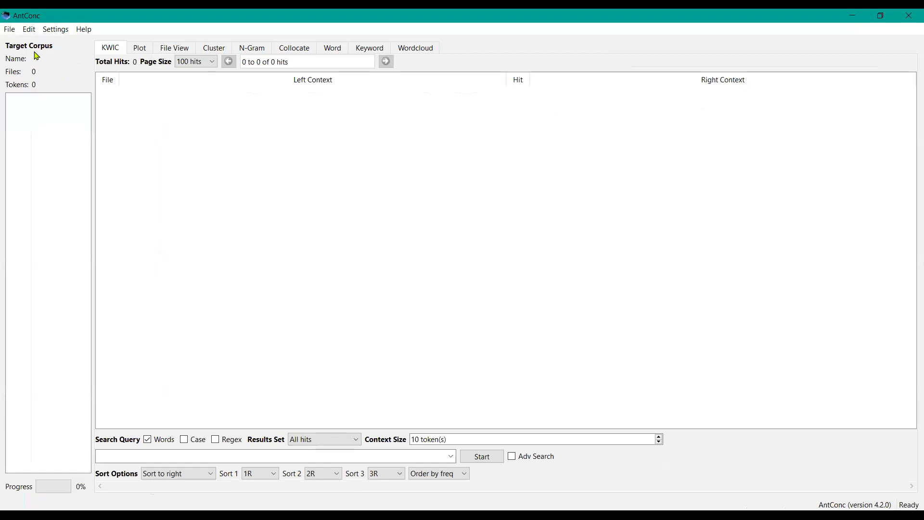
# Step: Reopen the Corpus Manager, set brown_corpus.db as the target corpus and go back to the main window
pyautogui.click(10, 30)
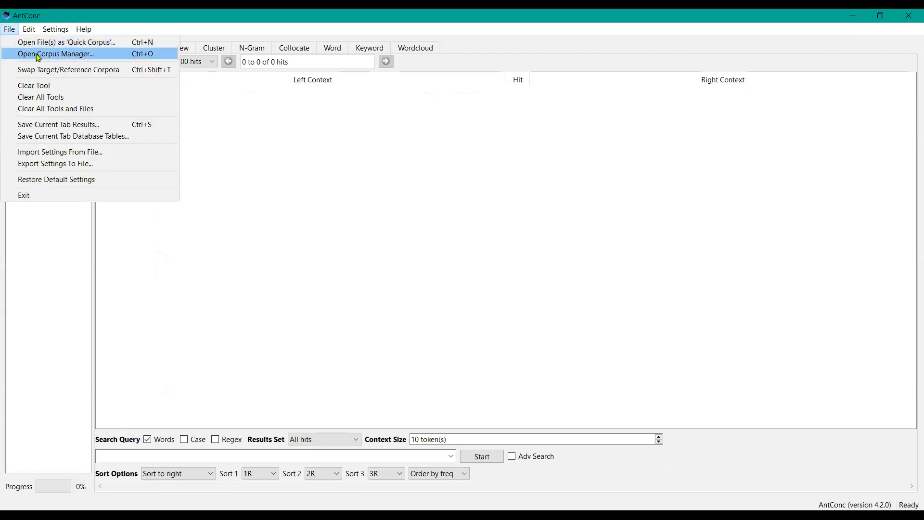
pyautogui.click(39, 58)
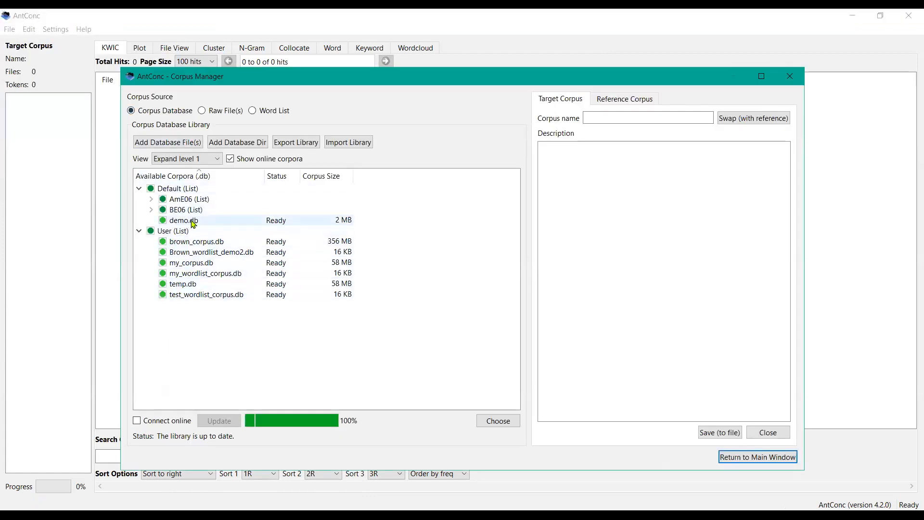
pyautogui.click(201, 245)
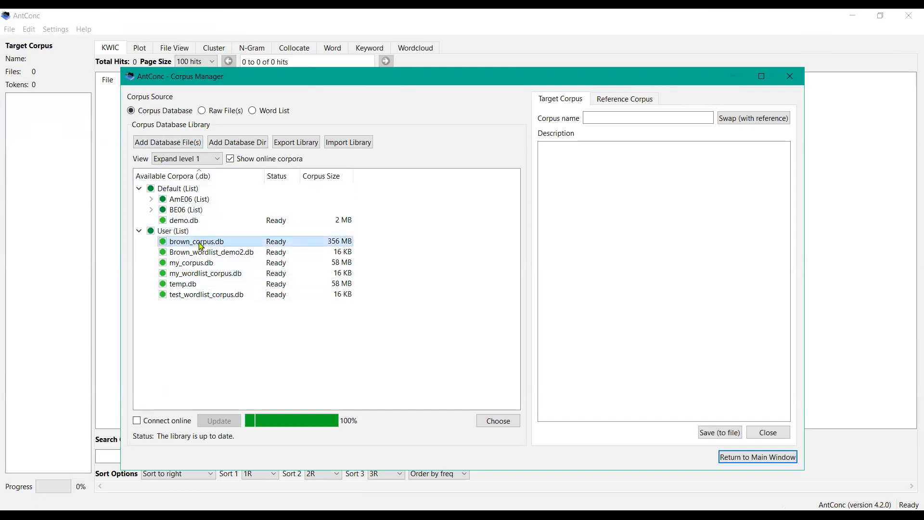
pyautogui.doubleClick(201, 246)
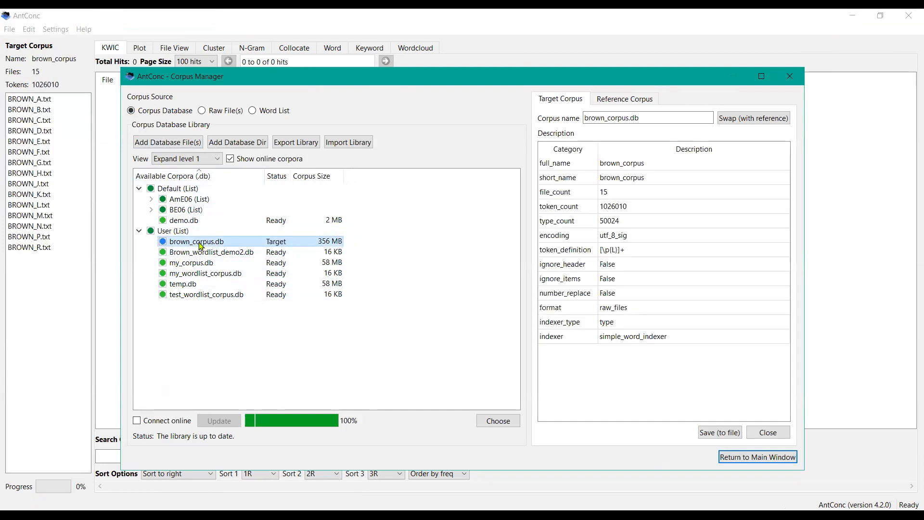
pyautogui.click(738, 457)
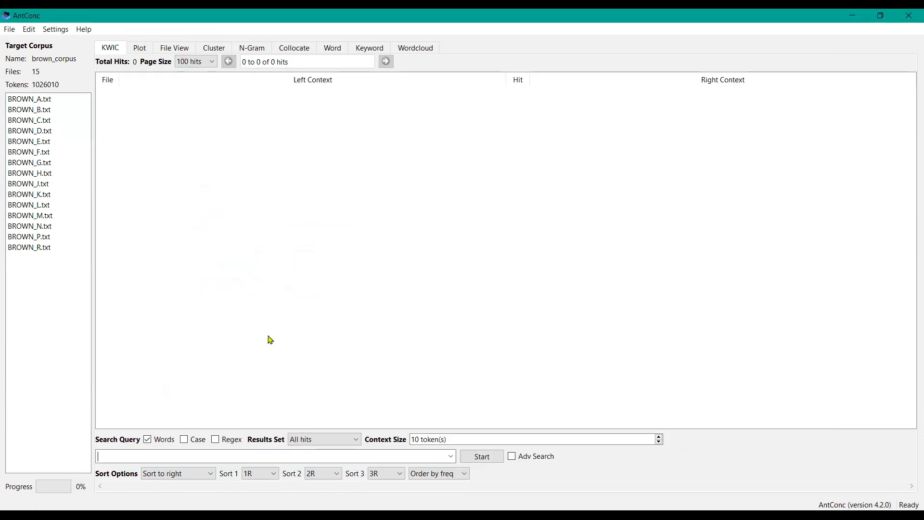
# Step: Run a KWIC search for "process" and briefly view the Plot tab before returning to KWIC
pyautogui.click(156, 457)
pyautogui.write('process')
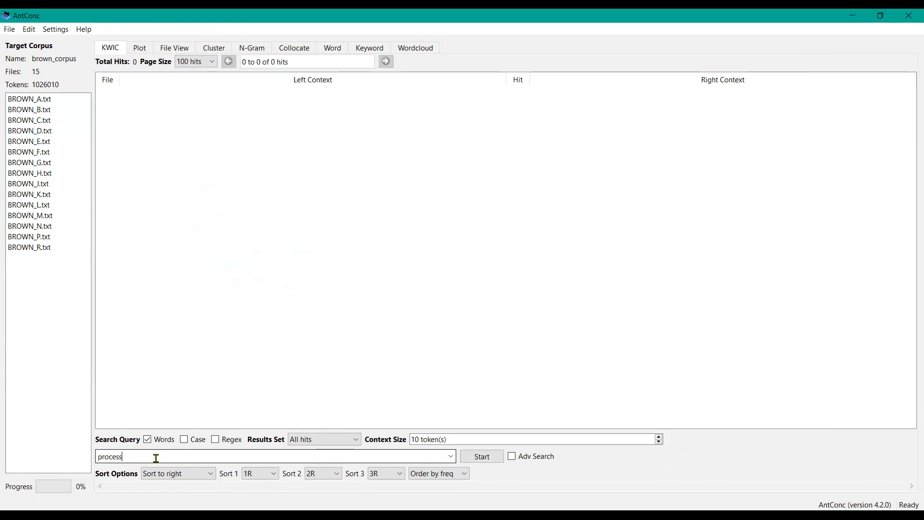
pyautogui.press('Return')
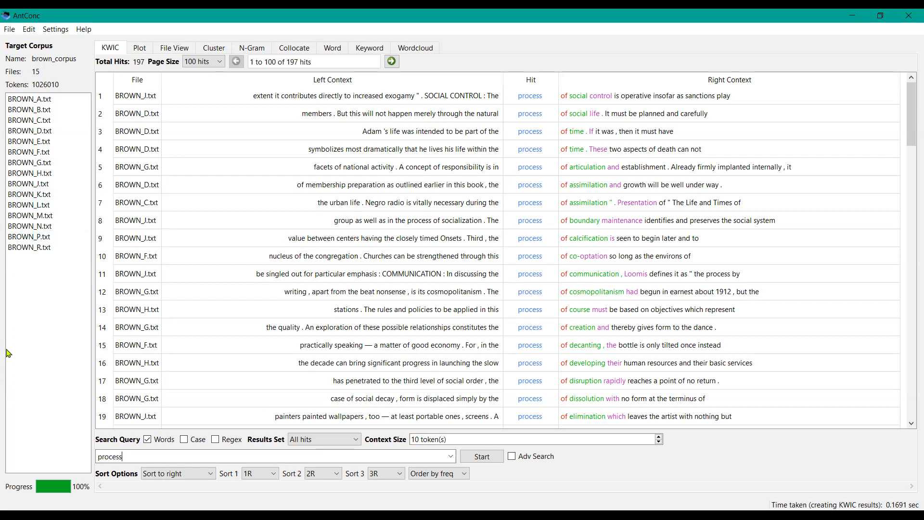
pyautogui.click(141, 49)
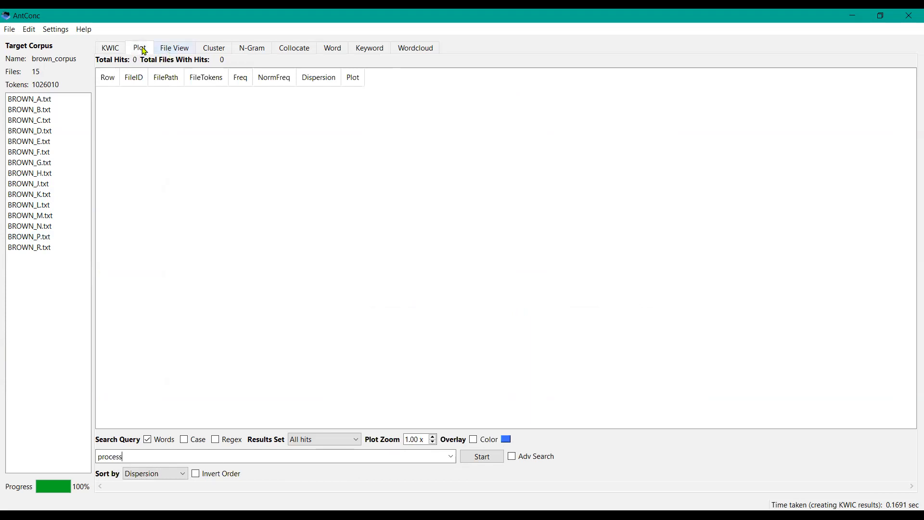
pyautogui.click(110, 47)
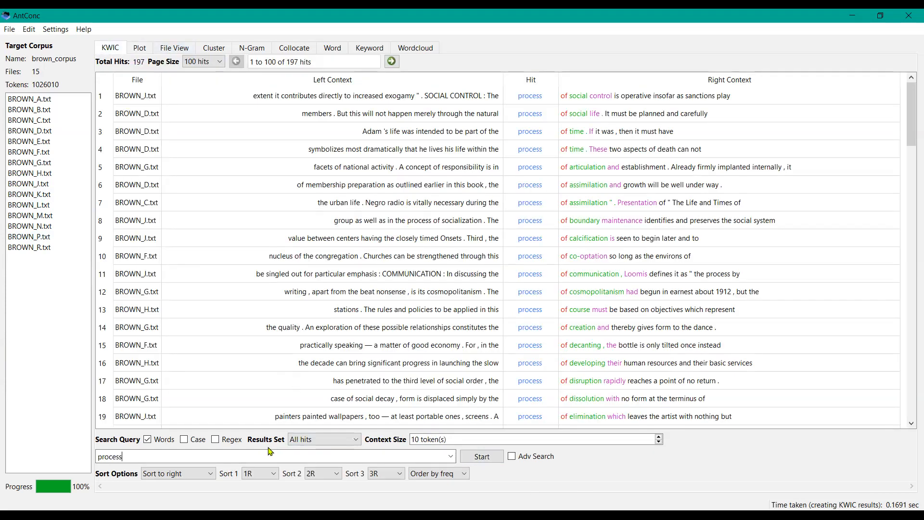
# Step: Switch the search to regex mode and run a KWIC search for b?g
pyautogui.click(147, 439)
pyautogui.click(215, 439)
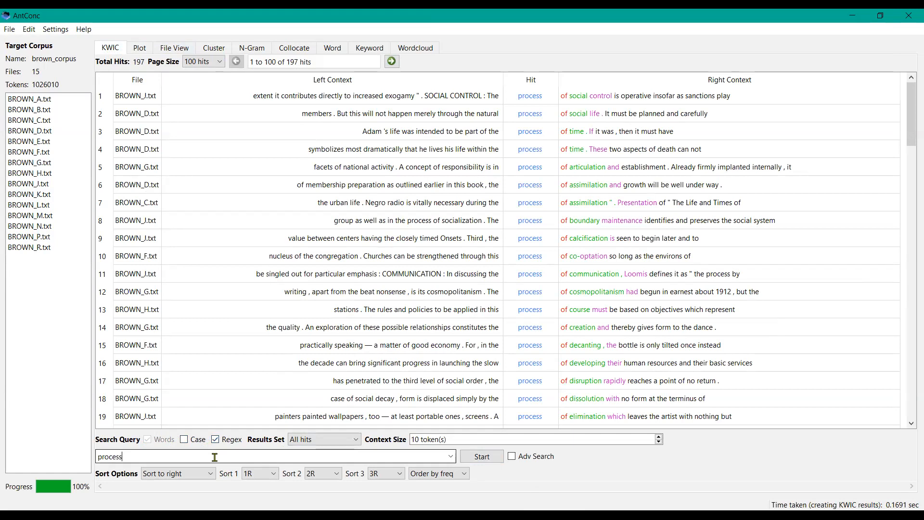
pyautogui.press('BackSpace')
pyautogui.press('BackSpace')
pyautogui.press('BackSpace')
pyautogui.press('BackSpace')
pyautogui.press('BackSpace')
pyautogui.press('BackSpace')
pyautogui.press('BackSpace')
pyautogui.write('b?g')
pyautogui.click(488, 459)
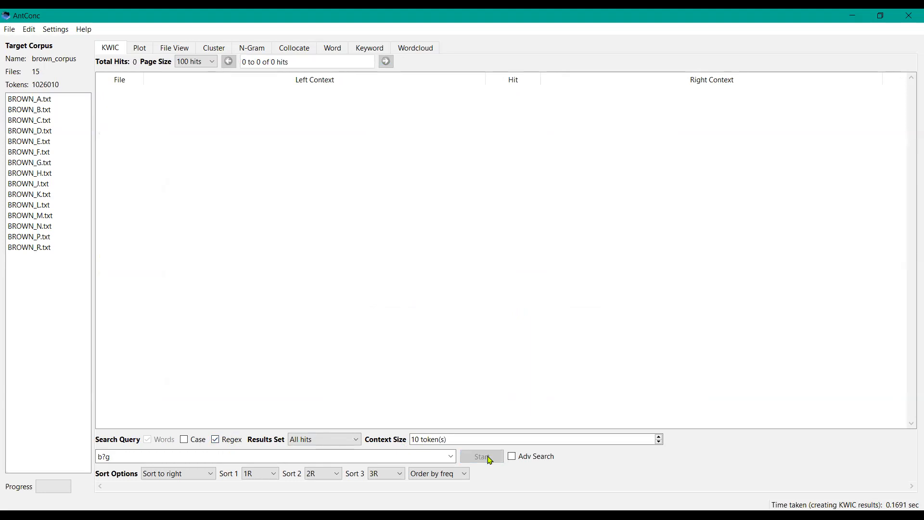
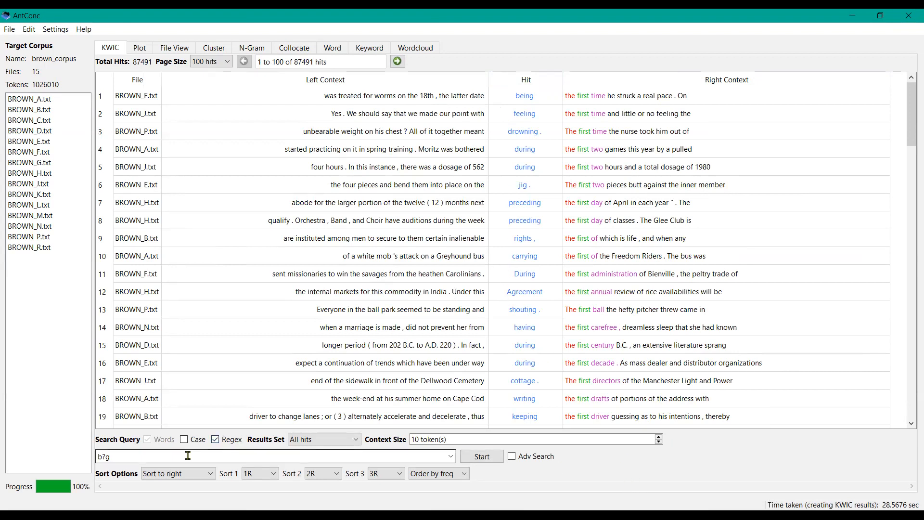
# Step: Run a regex KWIC search for [a-zA-Z]*ed\b
pyautogui.press('BackSpace')
pyautogui.press('BackSpace')
pyautogui.press('BackSpace')
pyautogui.write('[a-zA-Z]*ed\\b')
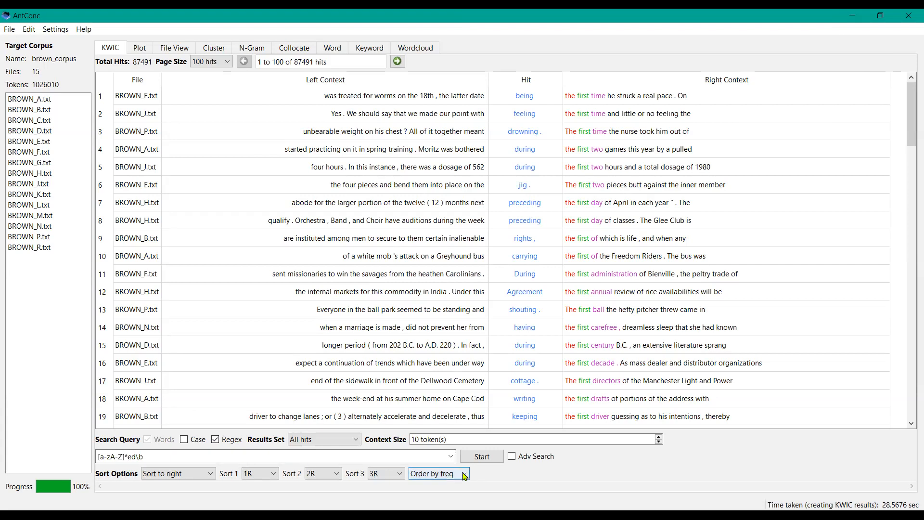
pyautogui.click(482, 456)
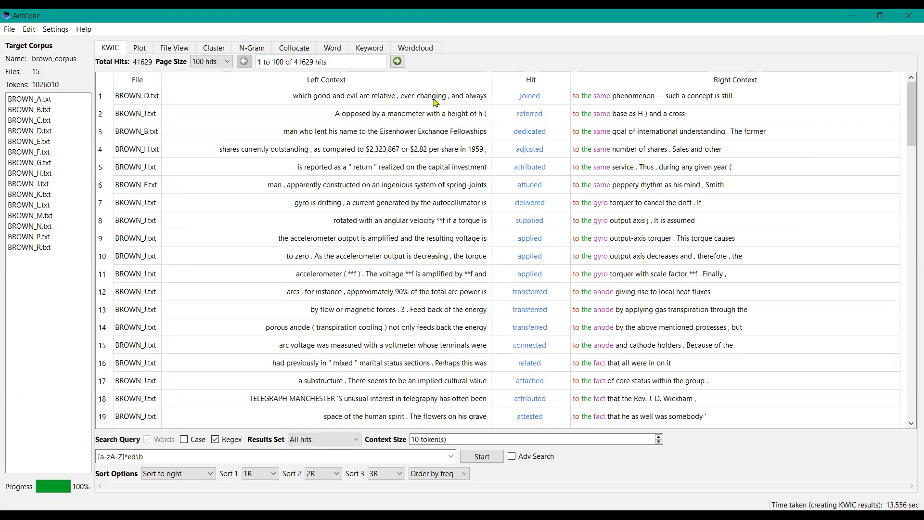
# Step: Open the first hit in its source file and return to the KWIC results
pyautogui.click(513, 97)
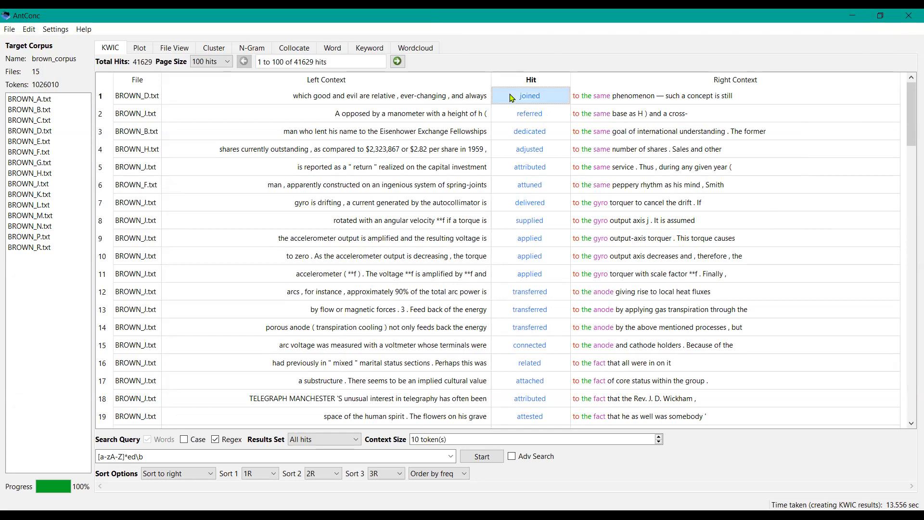
pyautogui.doubleClick(462, 95)
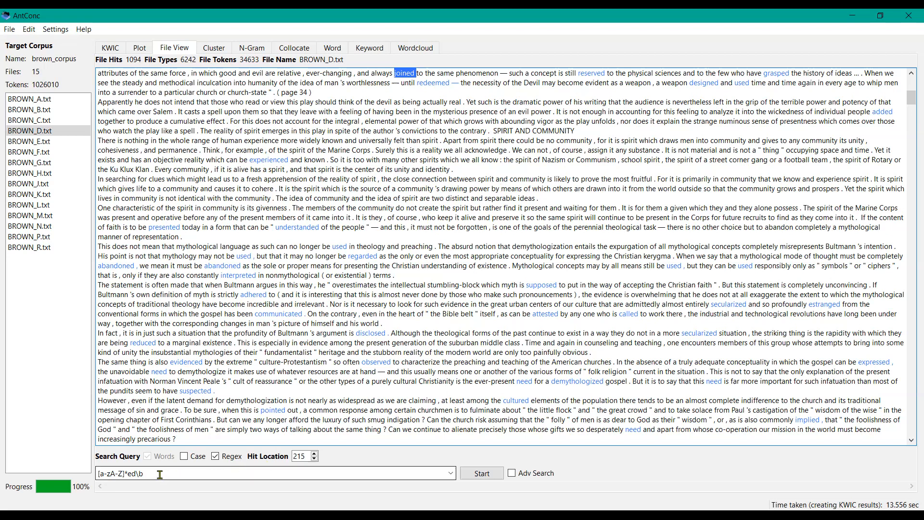
pyautogui.click(116, 50)
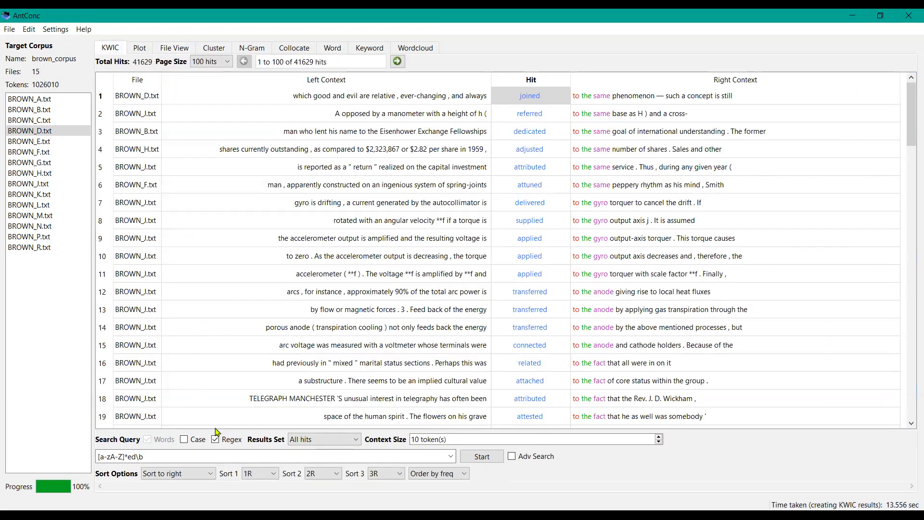
# Step: Replace the letter range with \w in the query, rerun the search, and correct the query to \w*ed\b
pyautogui.click(123, 455)
pyautogui.press('BackSpace')
pyautogui.press('BackSpace')
pyautogui.press('BackSpace')
pyautogui.press('BackSpace')
pyautogui.press('BackSpace')
pyautogui.press('BackSpace')
pyautogui.press('BackSpace')
pyautogui.write('\\w')
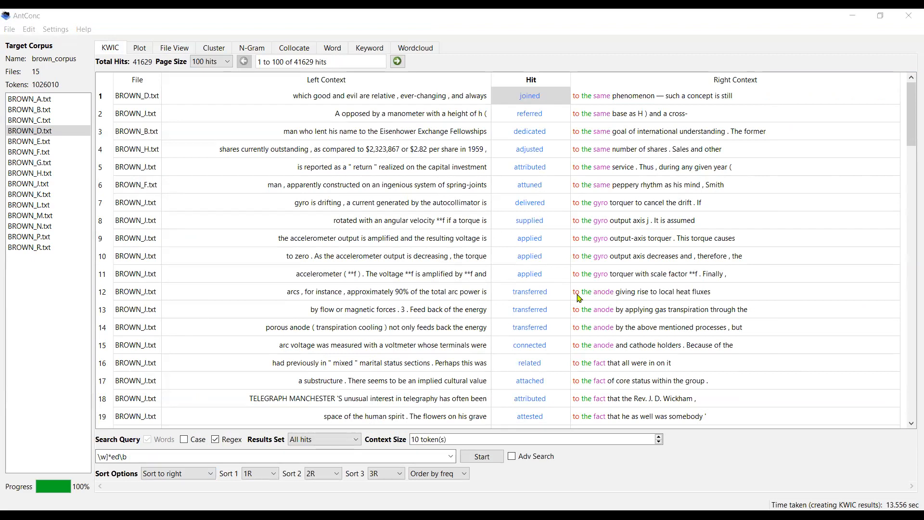
pyautogui.click(590, 478)
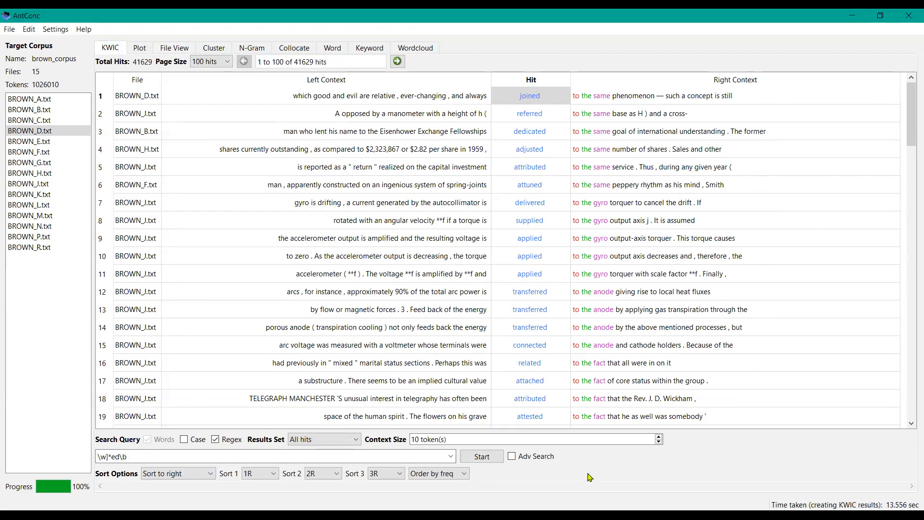
pyautogui.click(483, 459)
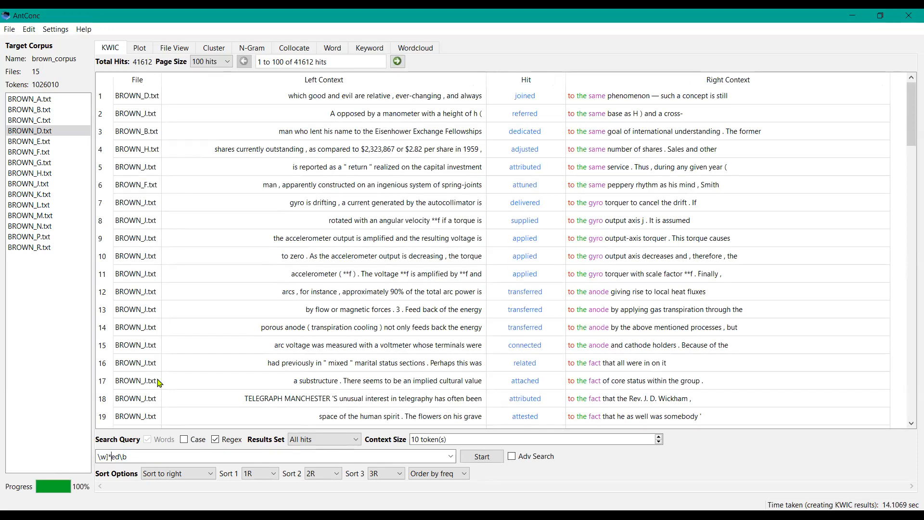
pyautogui.click(117, 457)
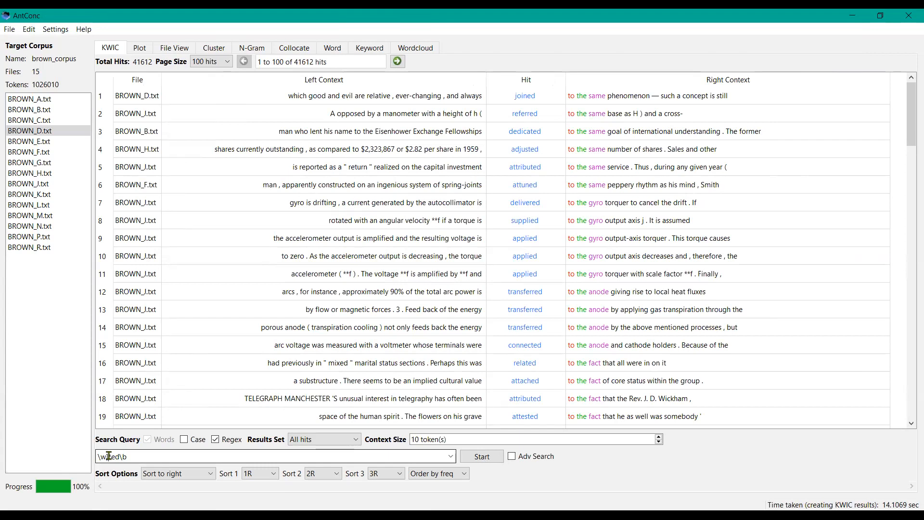
pyautogui.press('BackSpace')
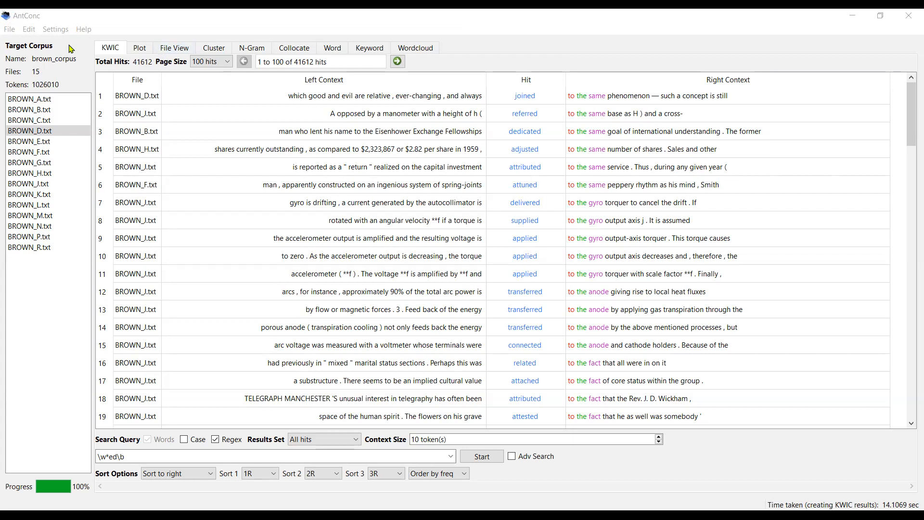
# Step: Open Global Settings and browse the Files and Colors categories before applying and closing
pyautogui.click(61, 30)
pyautogui.click(55, 29)
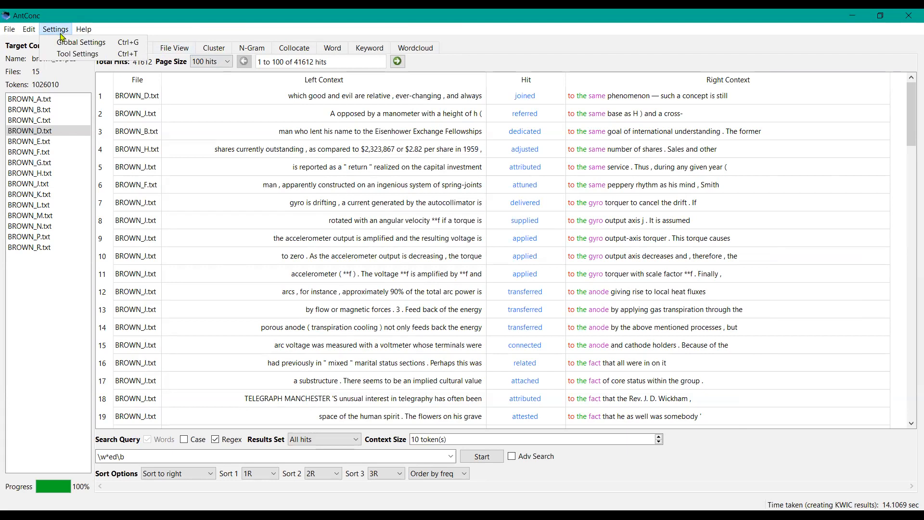
pyautogui.click(75, 43)
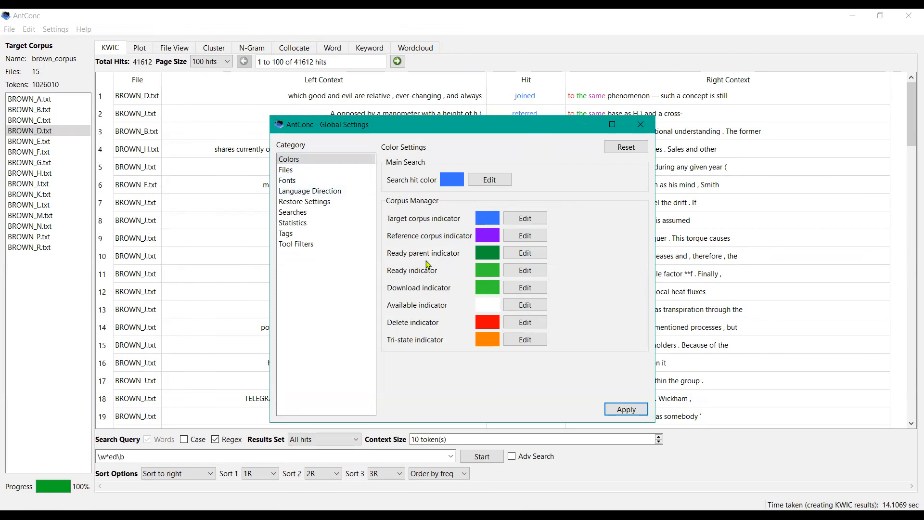
pyautogui.click(327, 172)
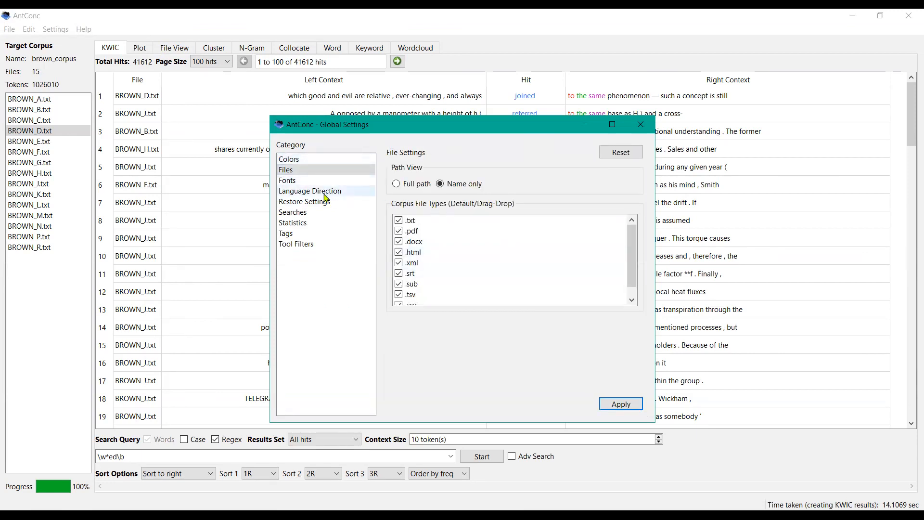
pyautogui.moveTo(632, 268)
pyautogui.mouseDown()
pyautogui.moveTo(632, 287)
pyautogui.moveTo(630, 256)
pyautogui.mouseUp()
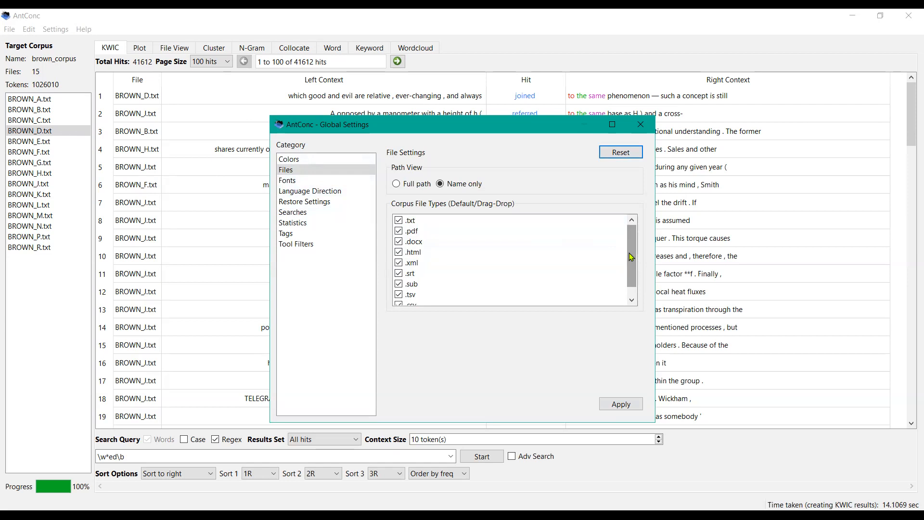
pyautogui.click(292, 160)
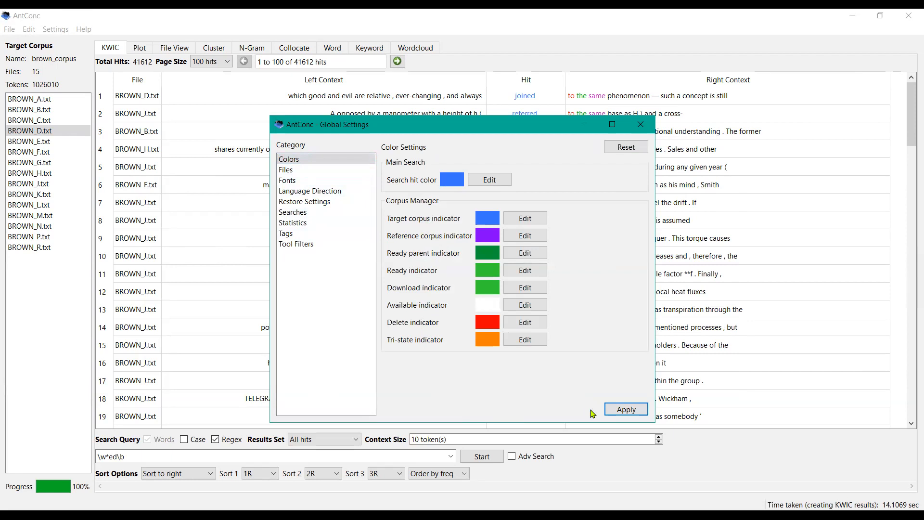
pyautogui.click(621, 410)
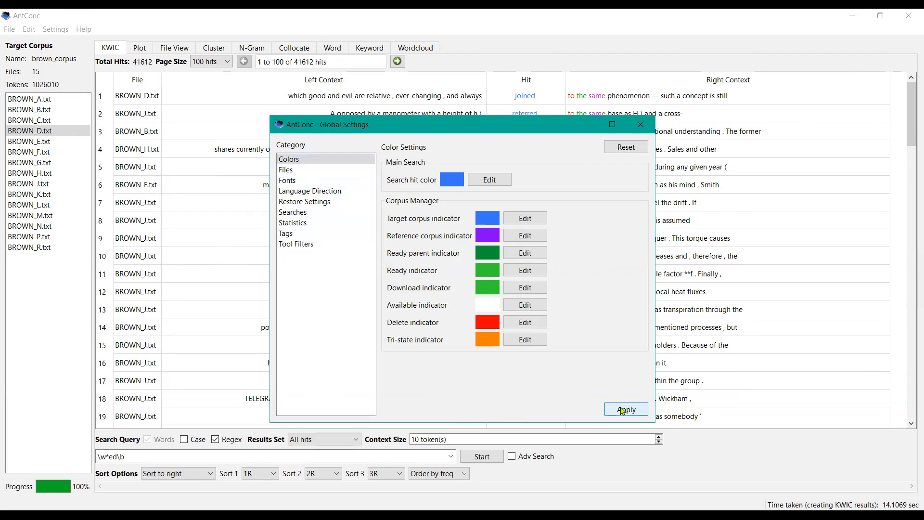
pyautogui.click(622, 412)
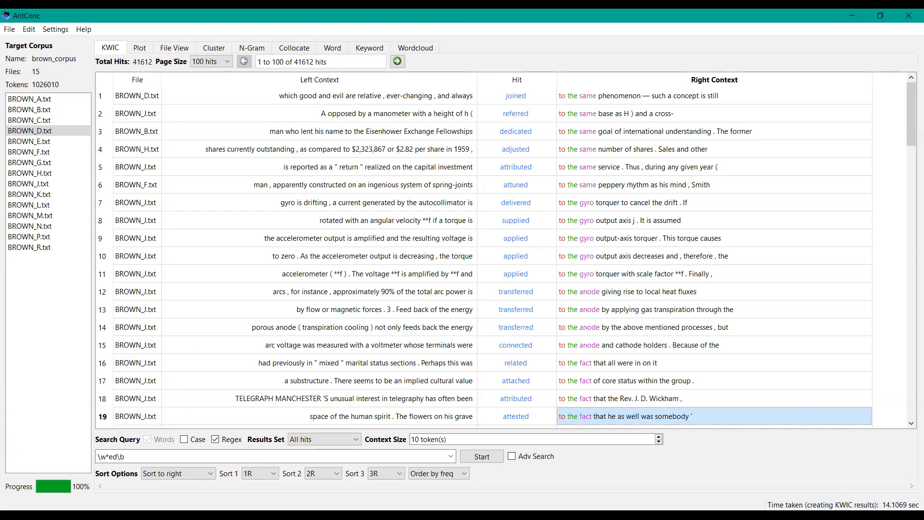
# Step: Search for process in regex mode, then turn off Regex and rerun the search
pyautogui.click(127, 454)
pyautogui.press('BackSpace')
pyautogui.press('BackSpace')
pyautogui.press('BackSpace')
pyautogui.press('BackSpace')
pyautogui.press('BackSpace')
pyautogui.press('BackSpace')
pyautogui.press('BackSpace')
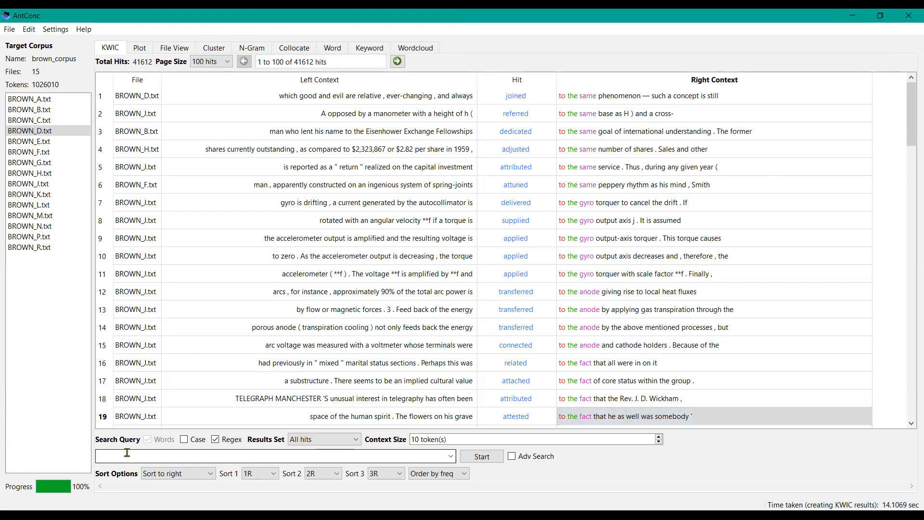
pyautogui.write('process')
pyautogui.press('Return')
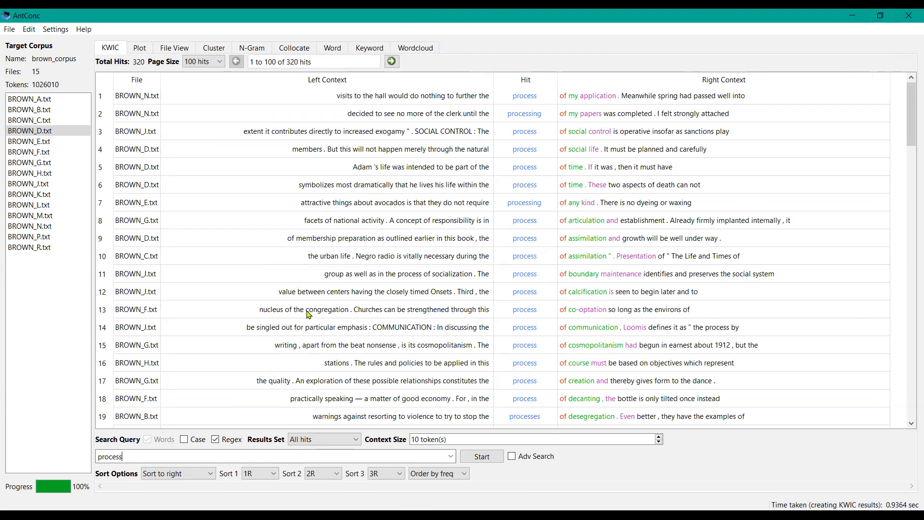
pyautogui.click(215, 440)
pyautogui.click(472, 457)
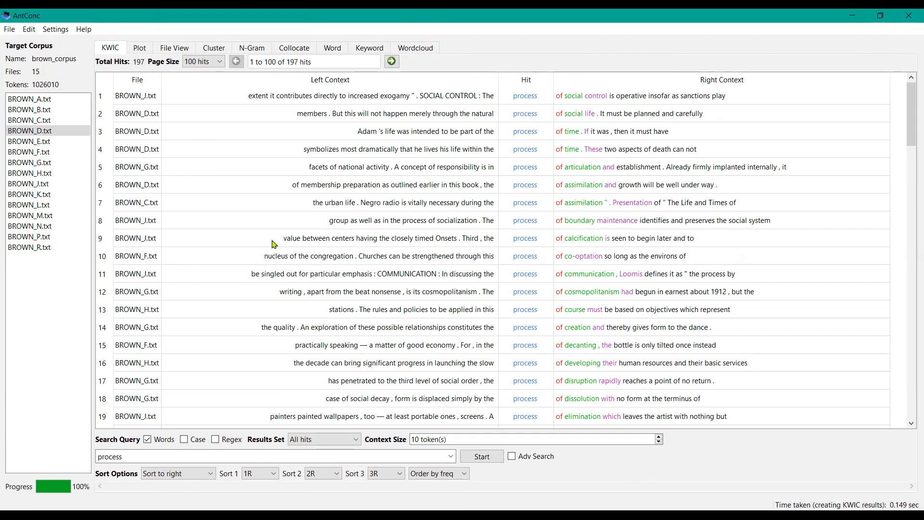
# Step: Generate a dispersion plot for process and set the plot zoom to 2x
pyautogui.click(139, 48)
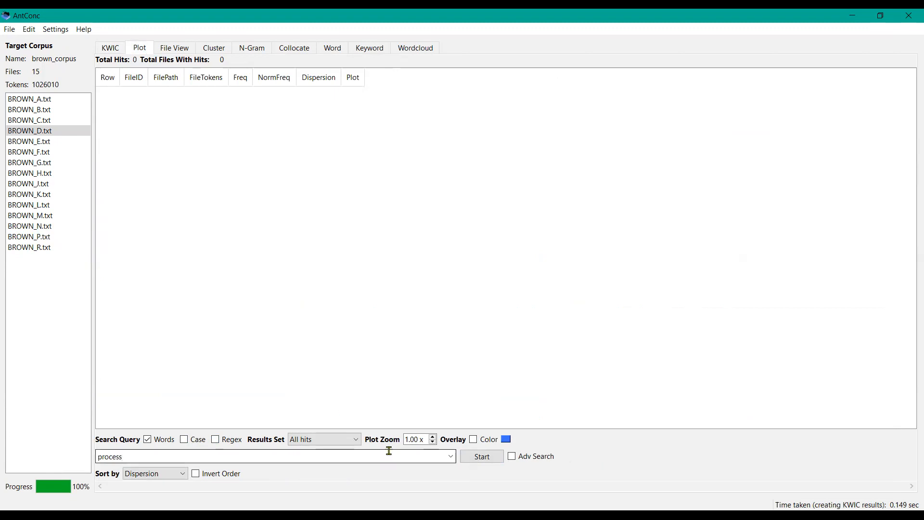
pyautogui.click(481, 457)
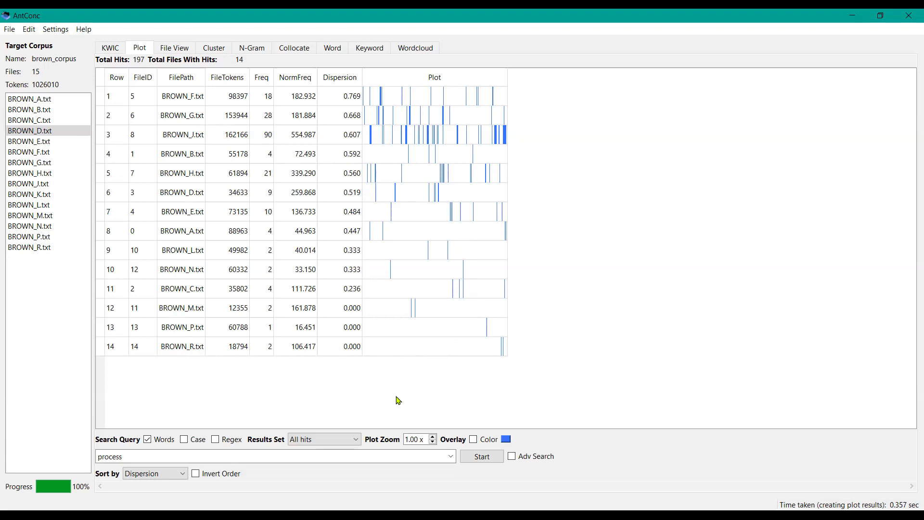
pyautogui.click(433, 436)
pyautogui.click(434, 436)
pyautogui.doubleClick(433, 436)
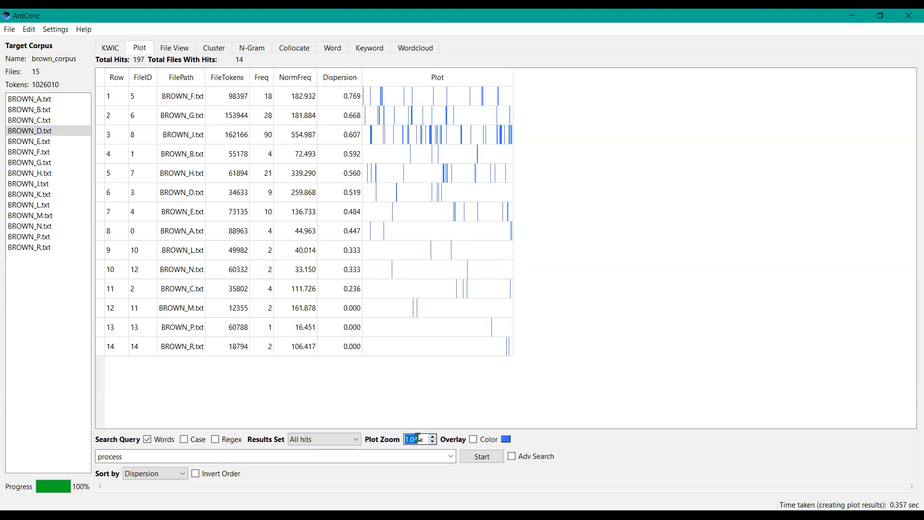
pyautogui.write('2')
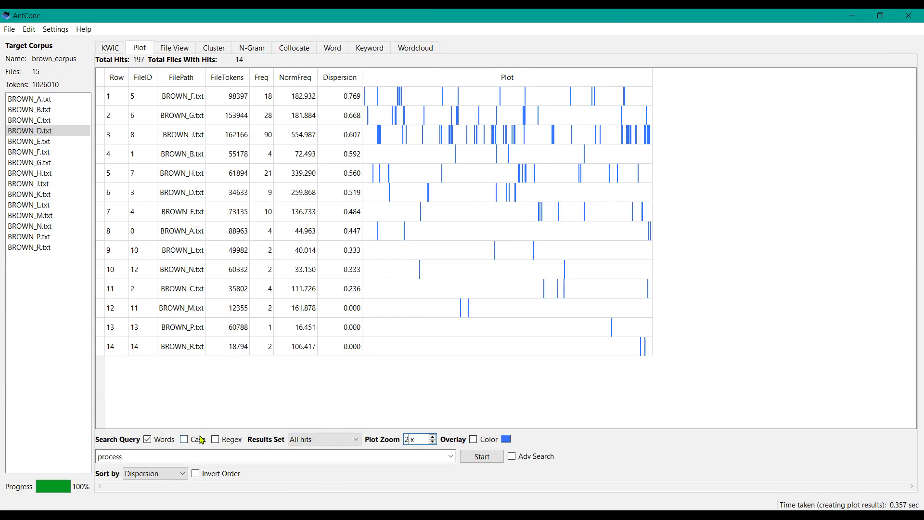
# Step: Plot the phrase we are
pyautogui.click(176, 457)
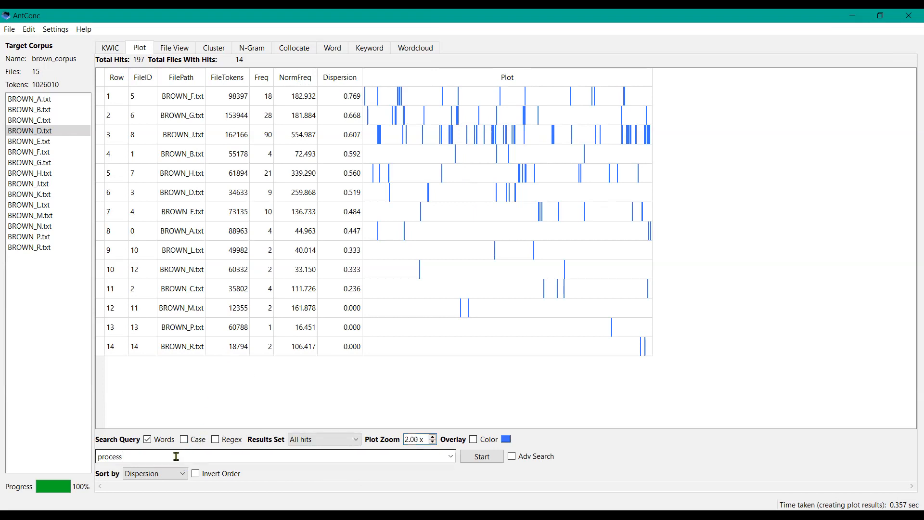
pyautogui.press('BackSpace')
pyautogui.press('BackSpace')
pyautogui.press('BackSpace')
pyautogui.press('BackSpace')
pyautogui.press('BackSpace')
pyautogui.press('BackSpace')
pyautogui.press('BackSpace')
pyautogui.write('we are')
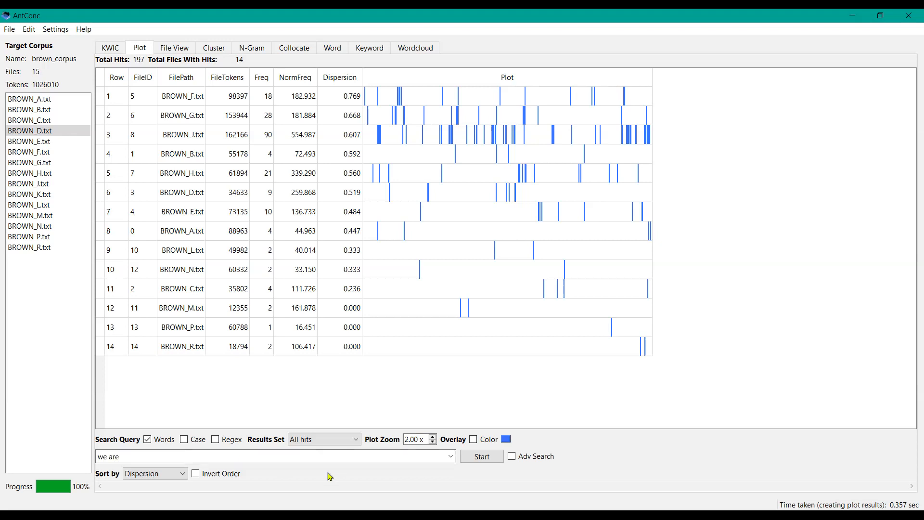
pyautogui.click(474, 460)
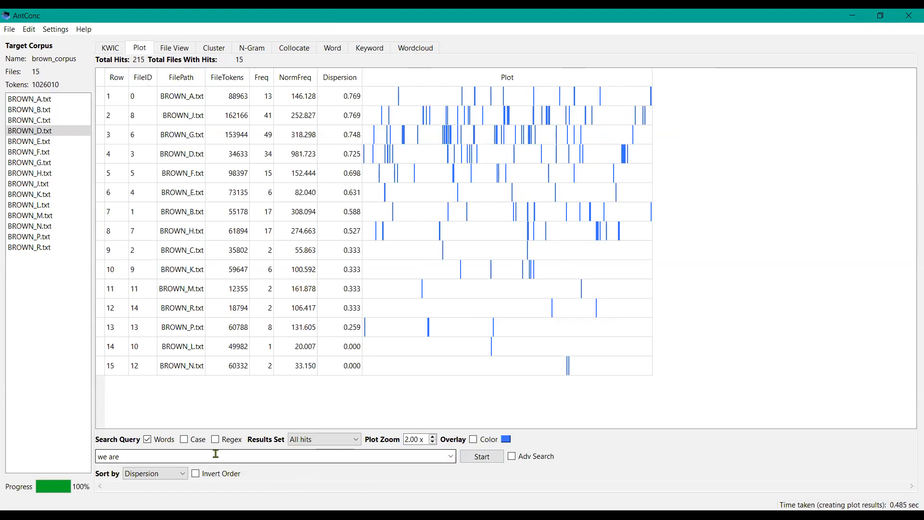
# Step: Change the plot colour to red #ff0000 and plot the phrase we have
pyautogui.press('BackSpace')
pyautogui.press('BackSpace')
pyautogui.press('BackSpace')
pyautogui.write('have')
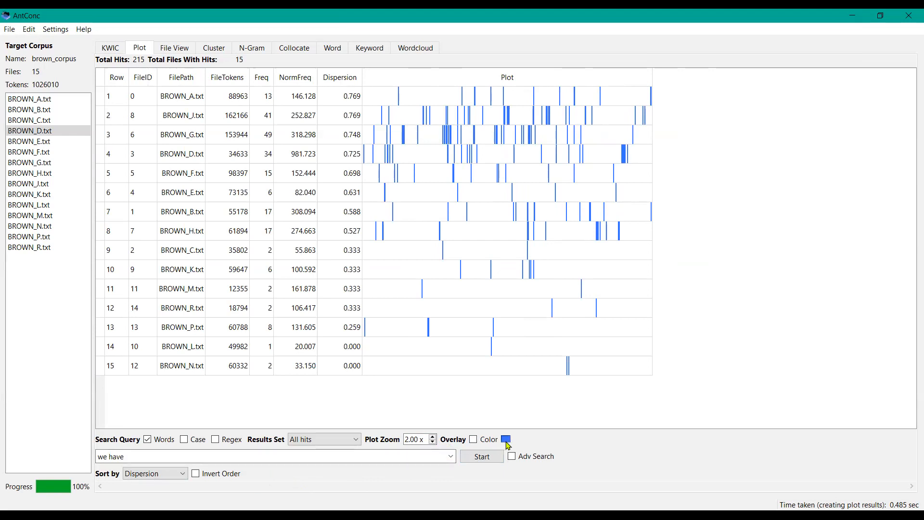
pyautogui.click(506, 440)
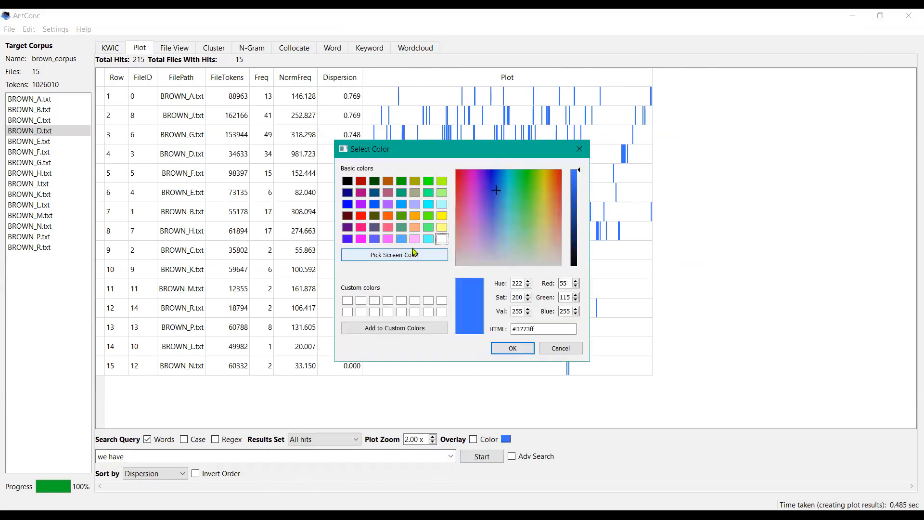
pyautogui.click(363, 214)
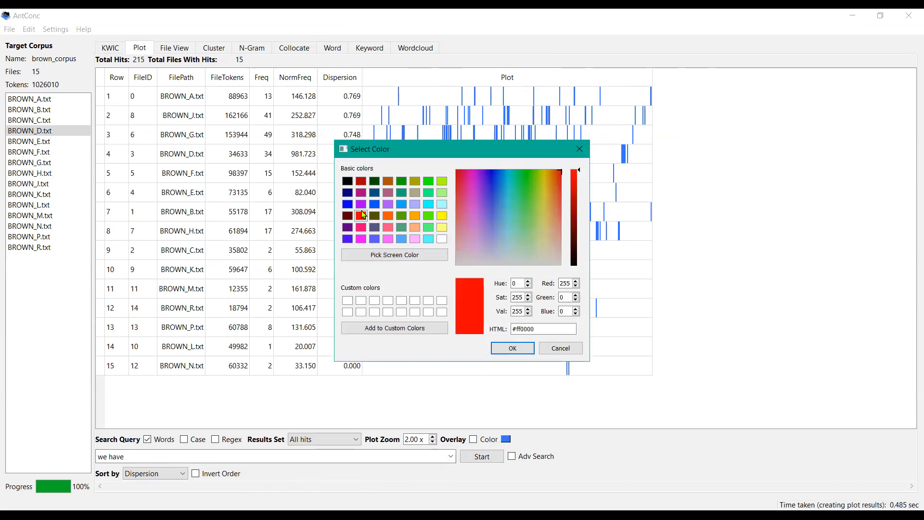
pyautogui.click(502, 353)
pyautogui.click(481, 457)
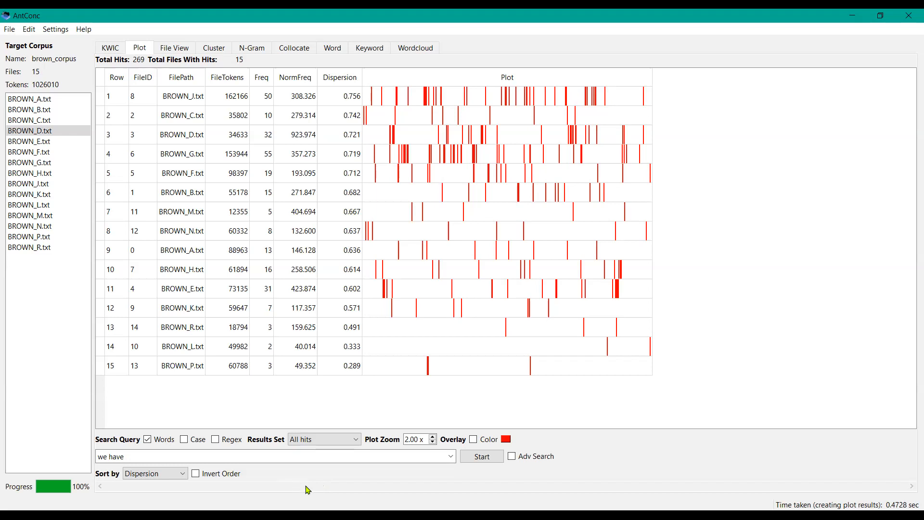
# Step: Turn on Overlay and plot we are over the we have results
pyautogui.click(474, 440)
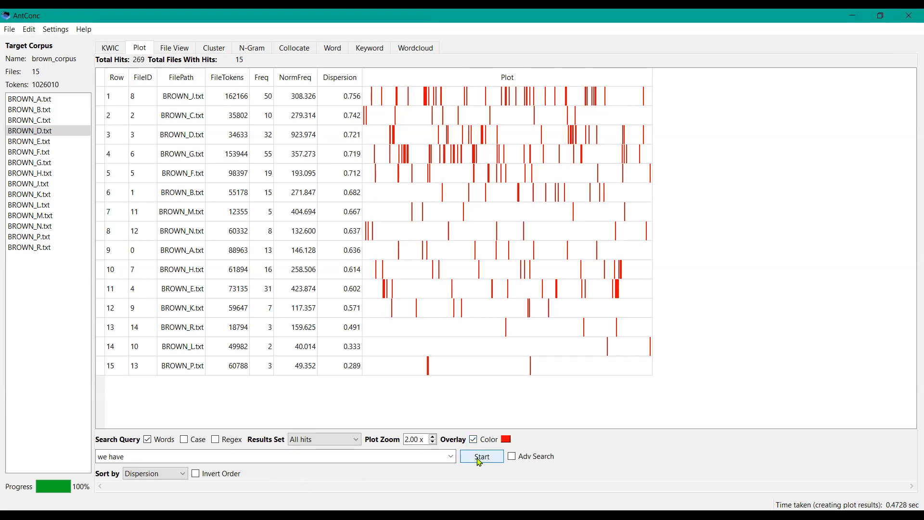
pyautogui.click(480, 456)
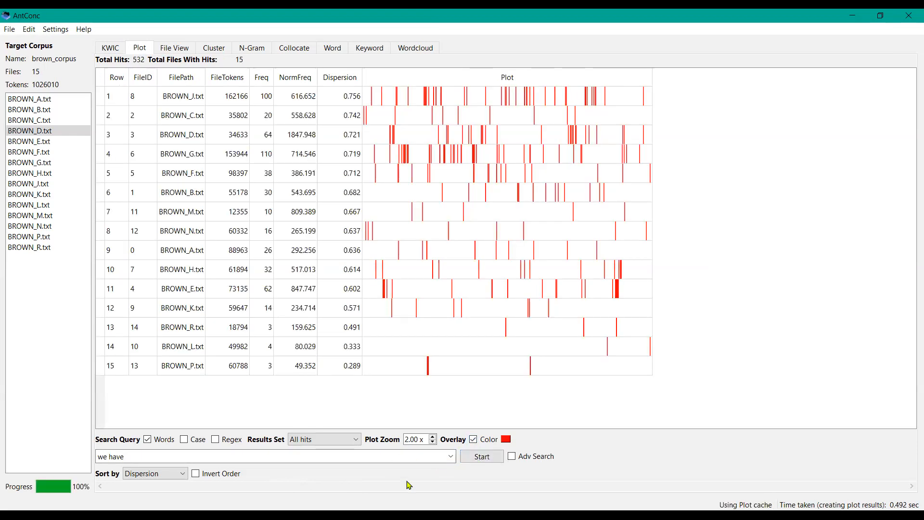
pyautogui.press('BackSpace')
pyautogui.press('BackSpace')
pyautogui.press('BackSpace')
pyautogui.press('BackSpace')
pyautogui.write('are')
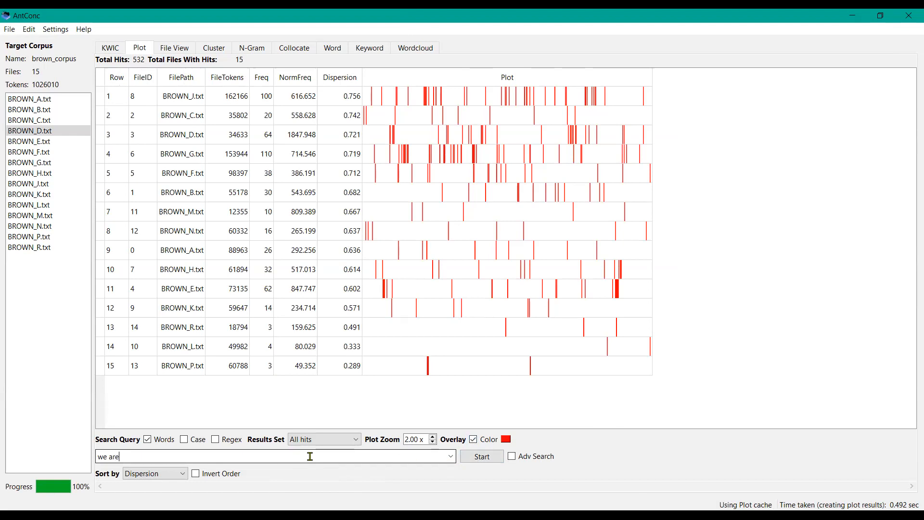
pyautogui.click(474, 460)
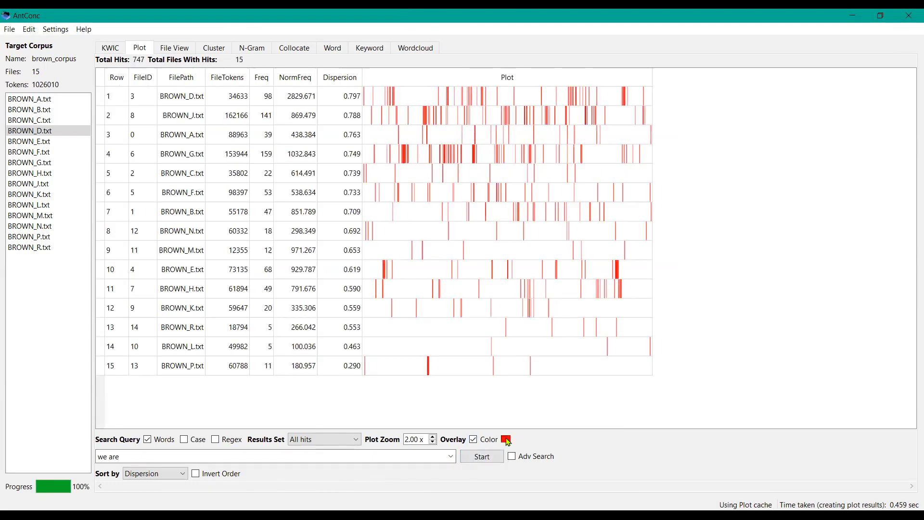
# Step: Change the plot colour to blue #0000ff and replot the phrase we are
pyautogui.click(506, 439)
pyautogui.click(346, 205)
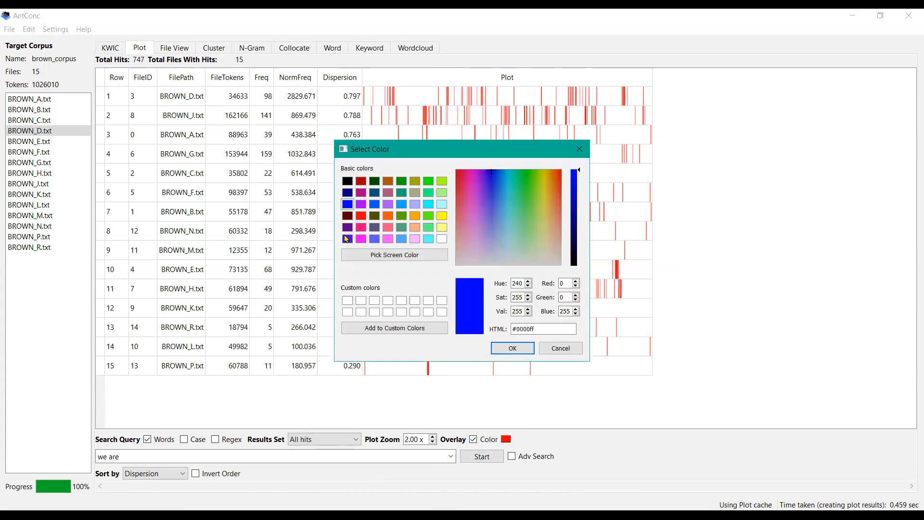
pyautogui.click(512, 349)
pyautogui.click(482, 457)
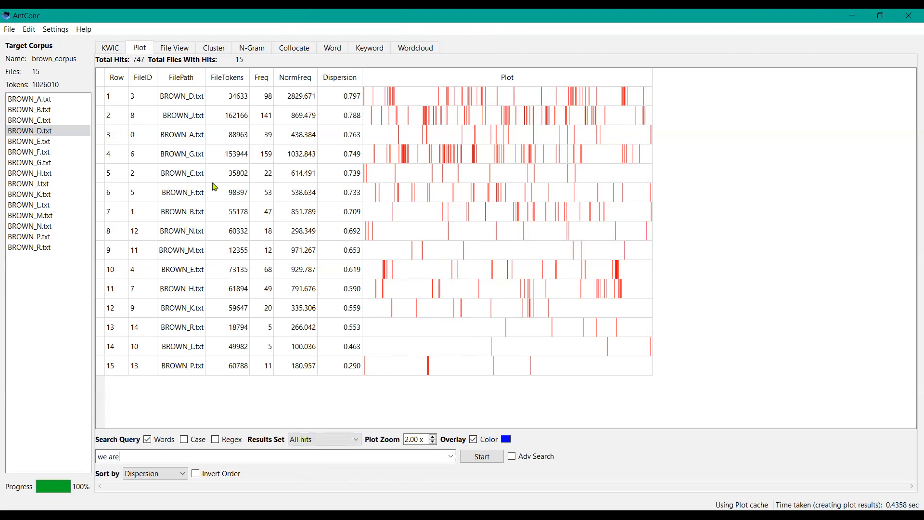
# Step: Turn off Normalize plots in the Plot tool settings and apply
pyautogui.click(56, 29)
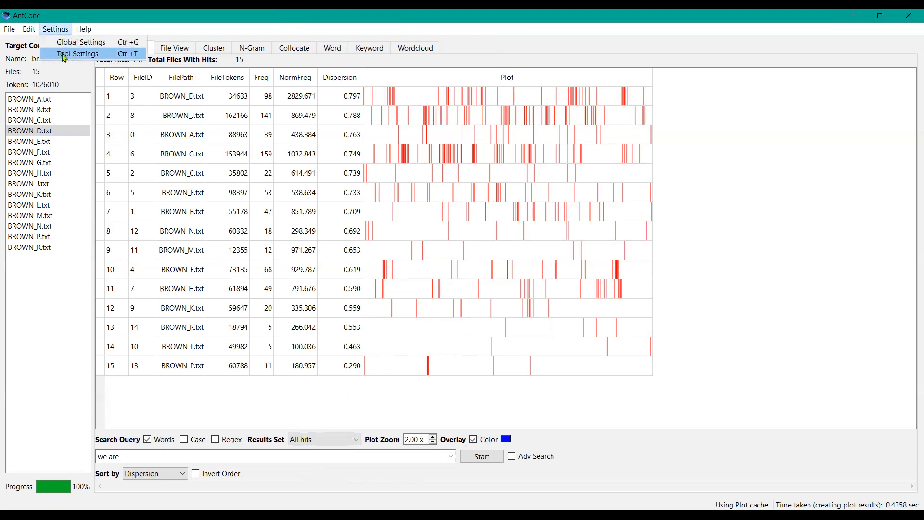
pyautogui.click(64, 55)
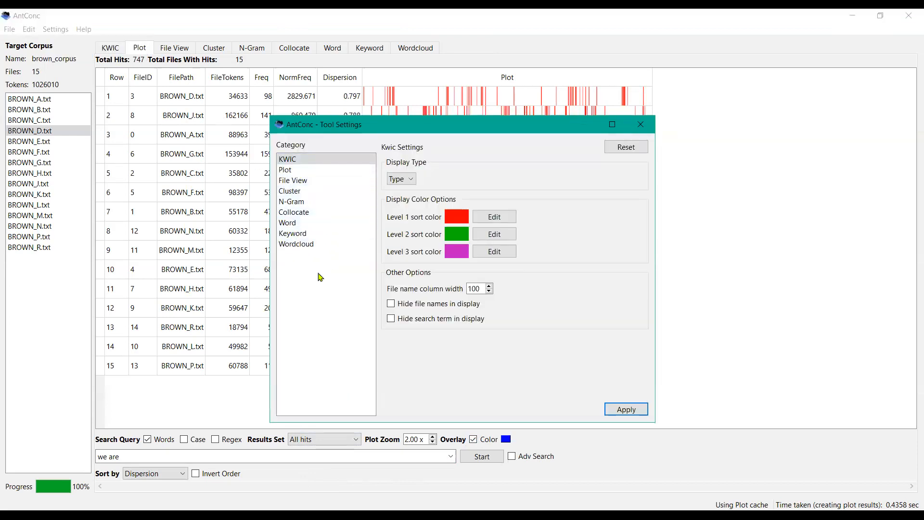
pyautogui.click(305, 171)
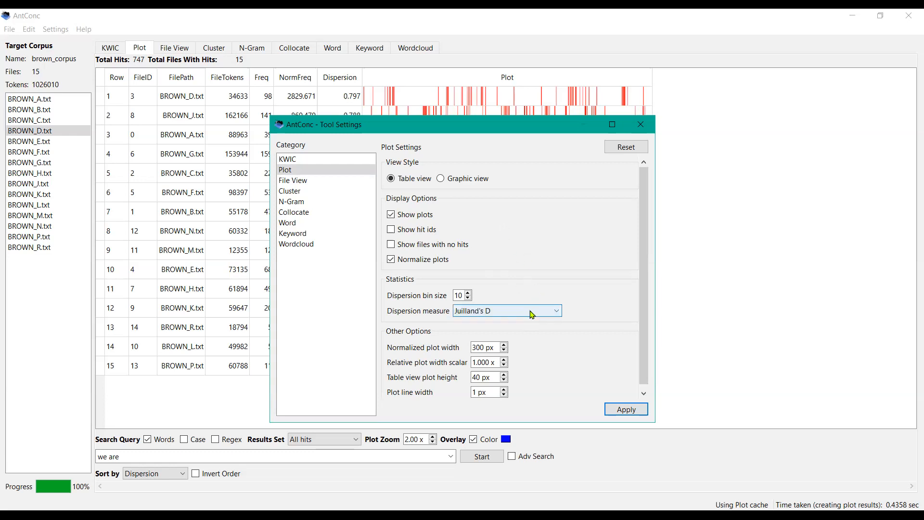
pyautogui.click(551, 314)
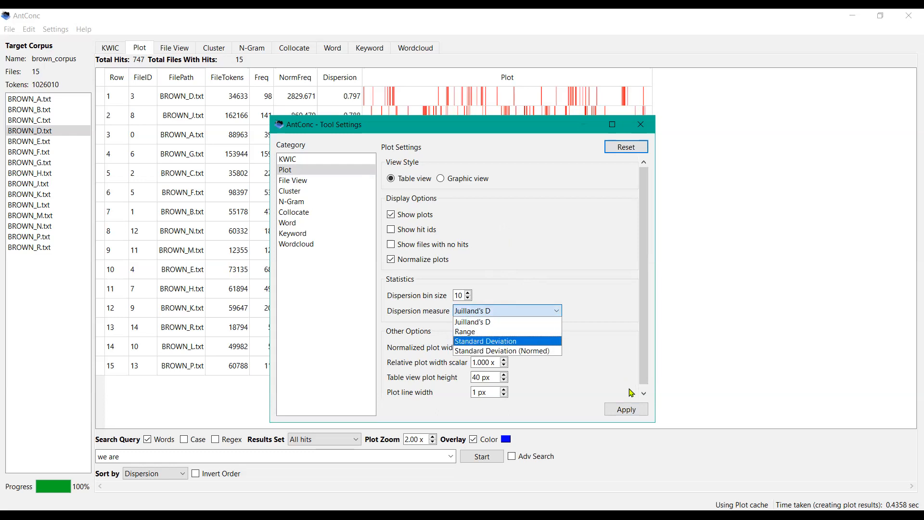
pyautogui.scroll(-1, 600, 375)
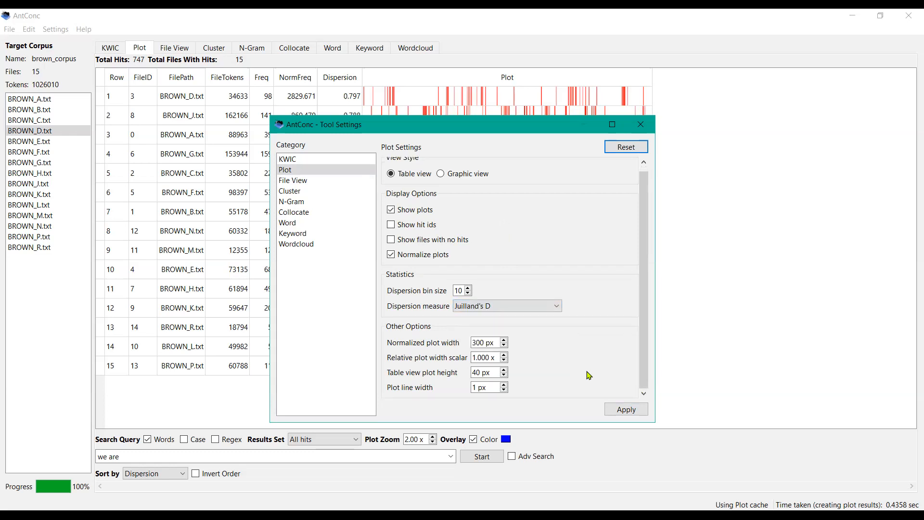
pyautogui.click(391, 256)
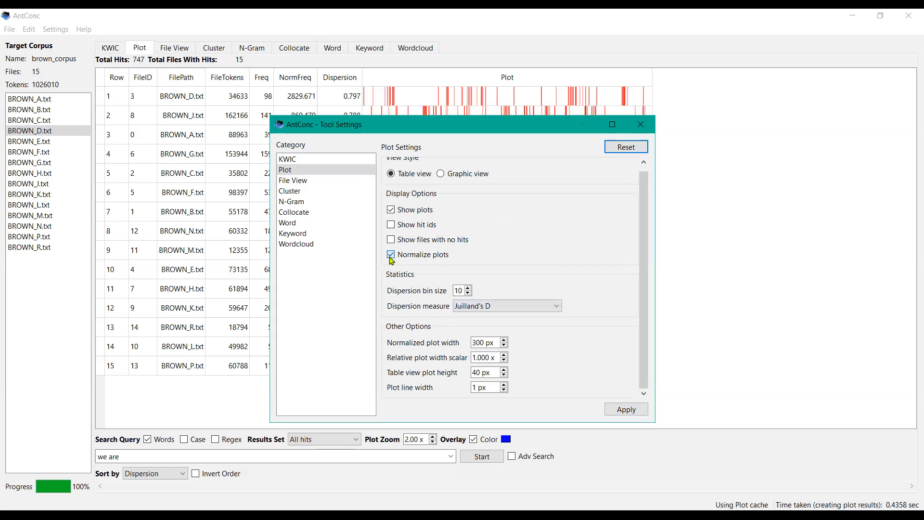
pyautogui.click(615, 416)
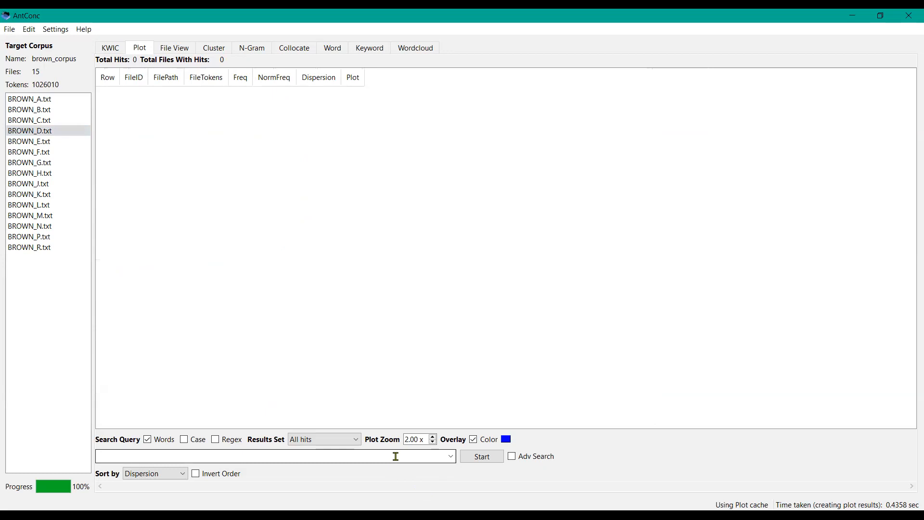
# Step: Plot the phrase we have and sort the results by Frequency
pyautogui.write('we have')
pyautogui.press('Return')
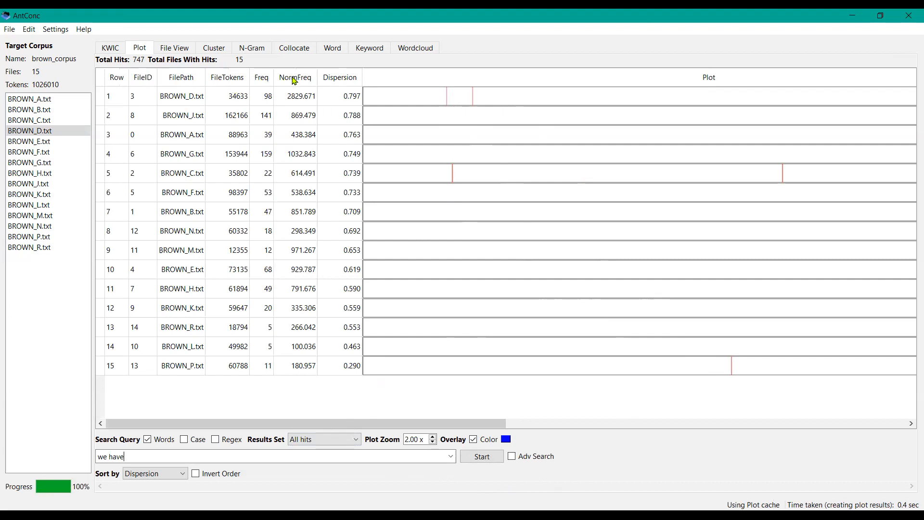
pyautogui.click(343, 83)
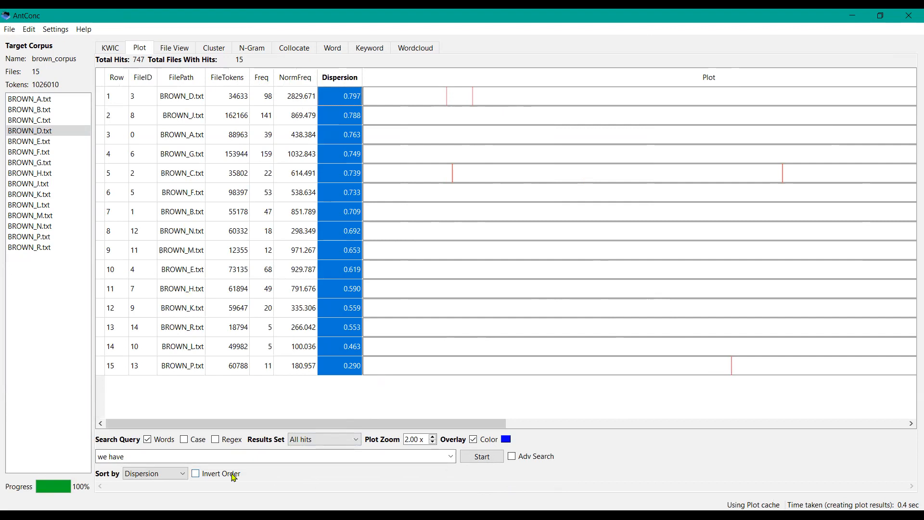
pyautogui.click(184, 474)
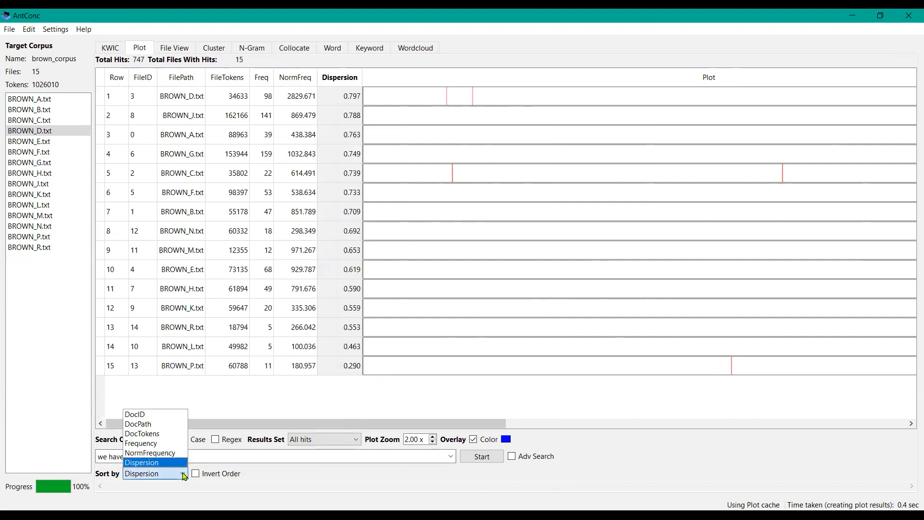
pyautogui.click(164, 443)
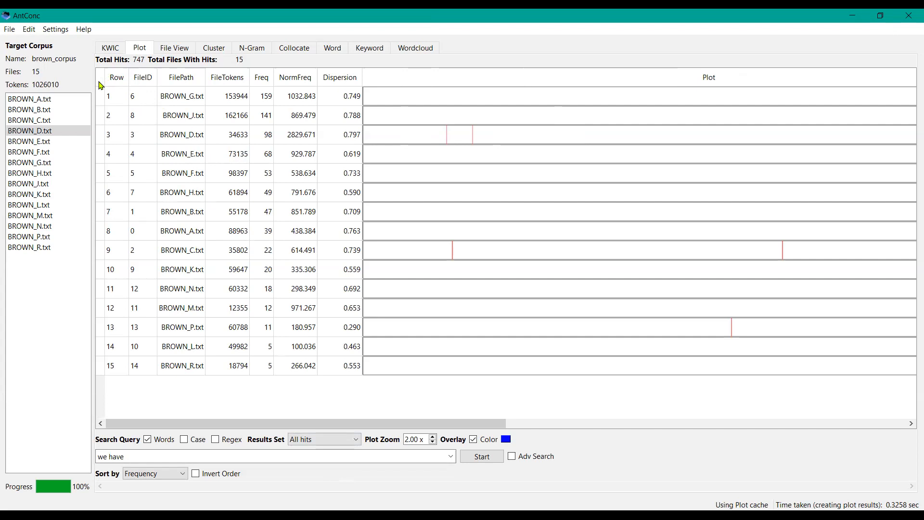
# Step: Switch the plot view style to Graphic view and regenerate the plot
pyautogui.click(62, 31)
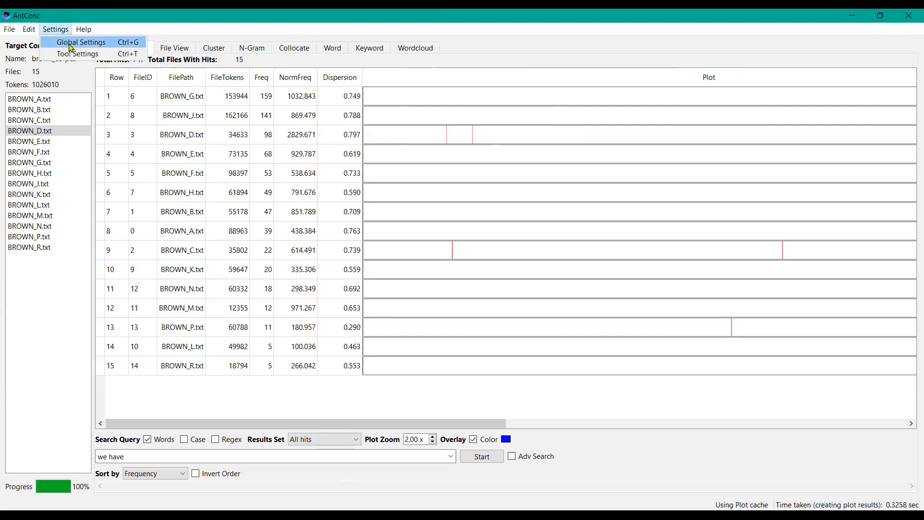
pyautogui.click(78, 54)
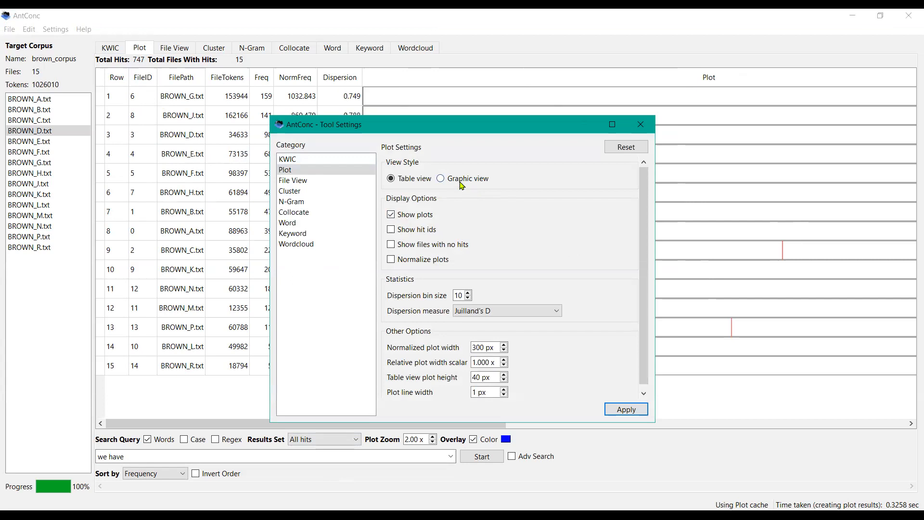
pyautogui.click(441, 179)
pyautogui.click(621, 412)
pyautogui.click(625, 409)
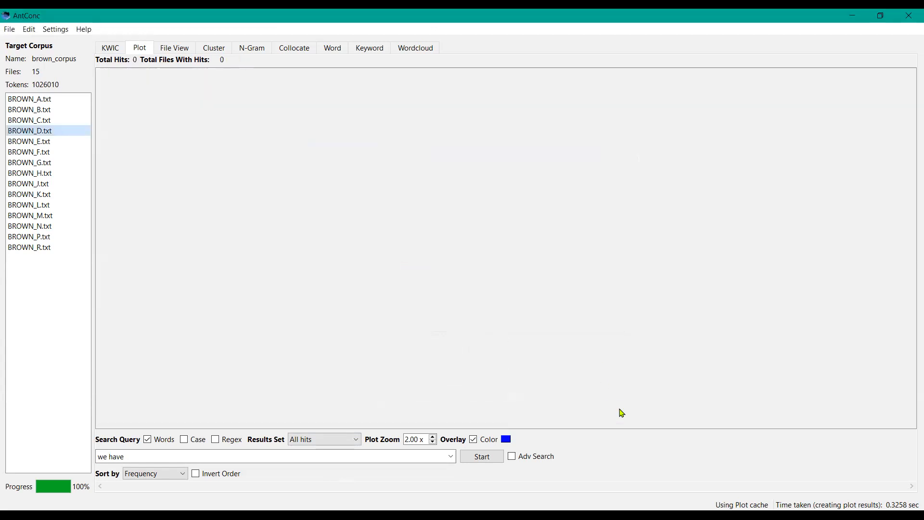
pyautogui.click(473, 461)
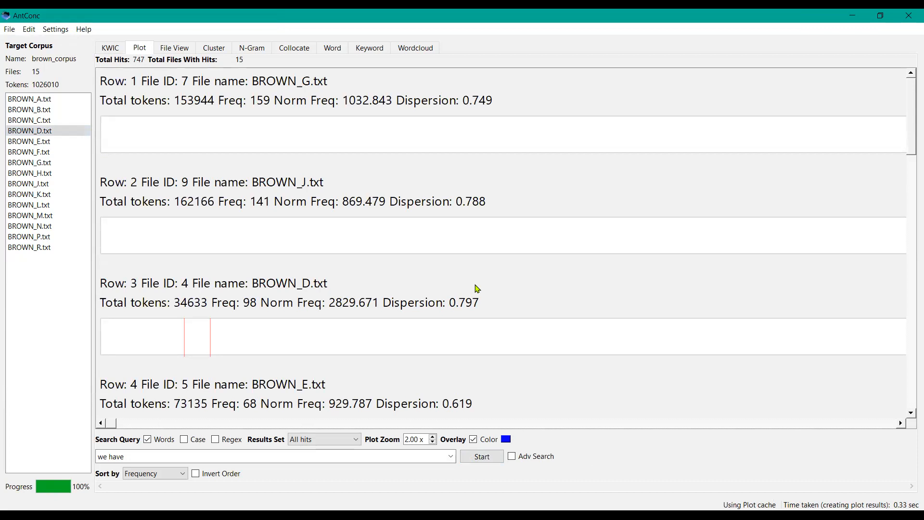
# Step: Turn Normalize plots back on in the Plot tool settings and regenerate the plot
pyautogui.click(56, 30)
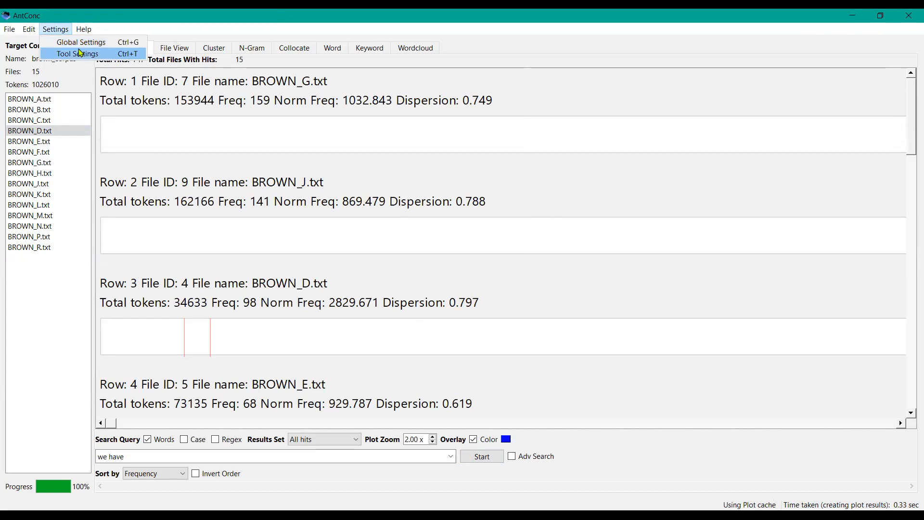
pyautogui.click(80, 53)
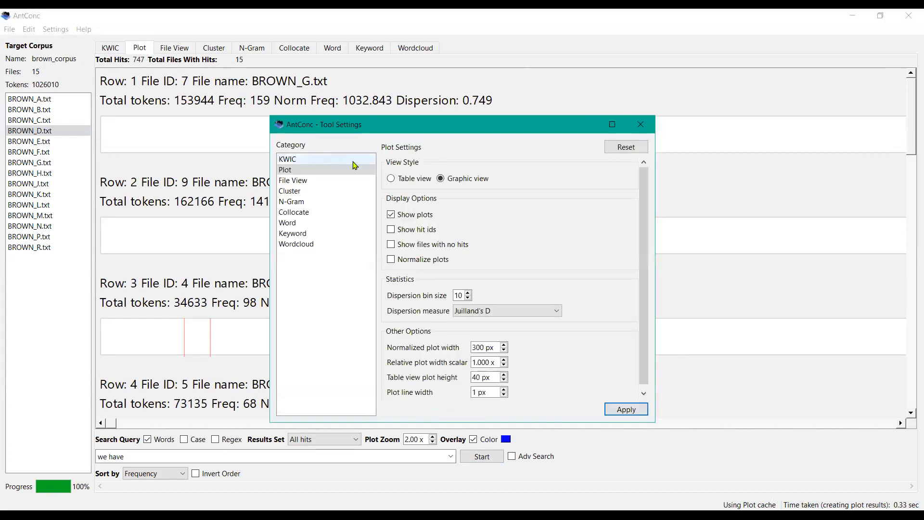
pyautogui.click(391, 260)
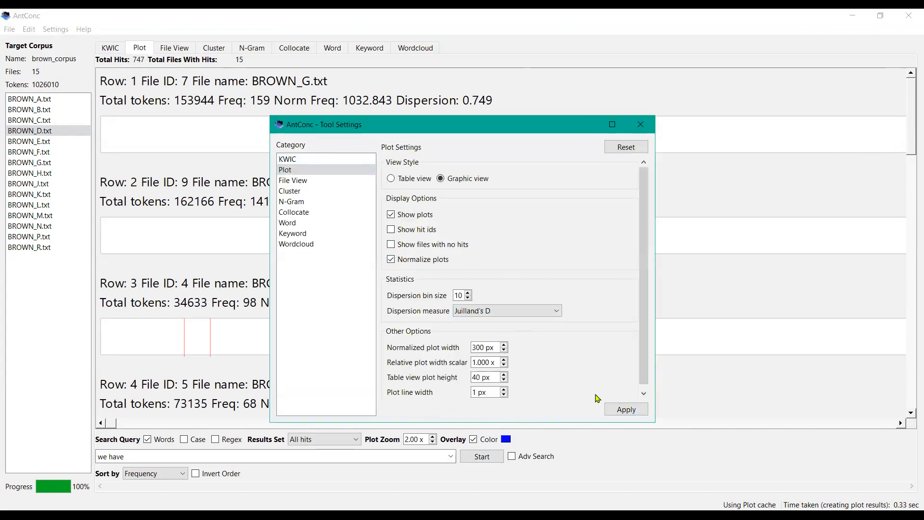
pyautogui.click(620, 414)
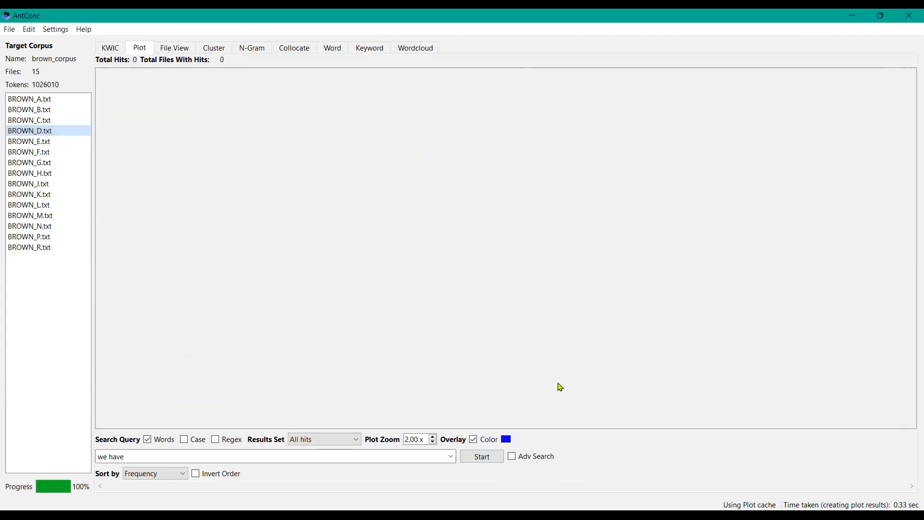
pyautogui.click(471, 461)
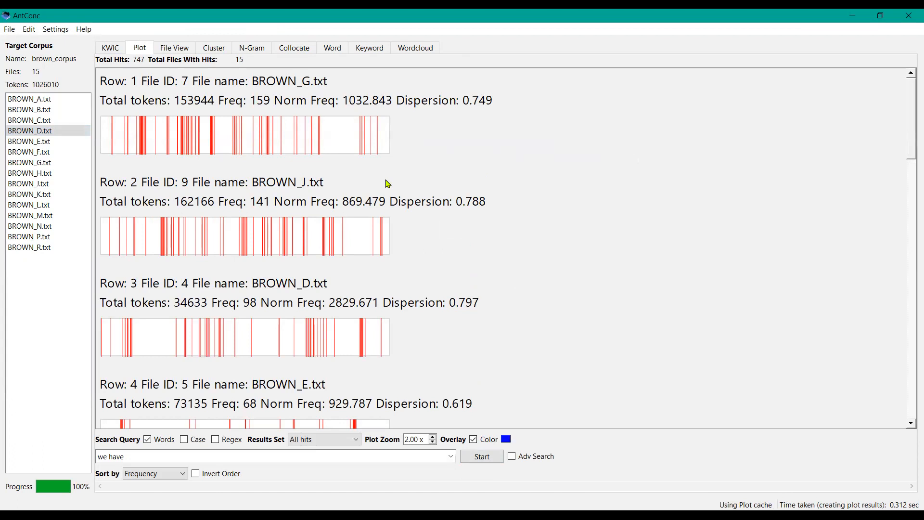
pyautogui.click(9, 29)
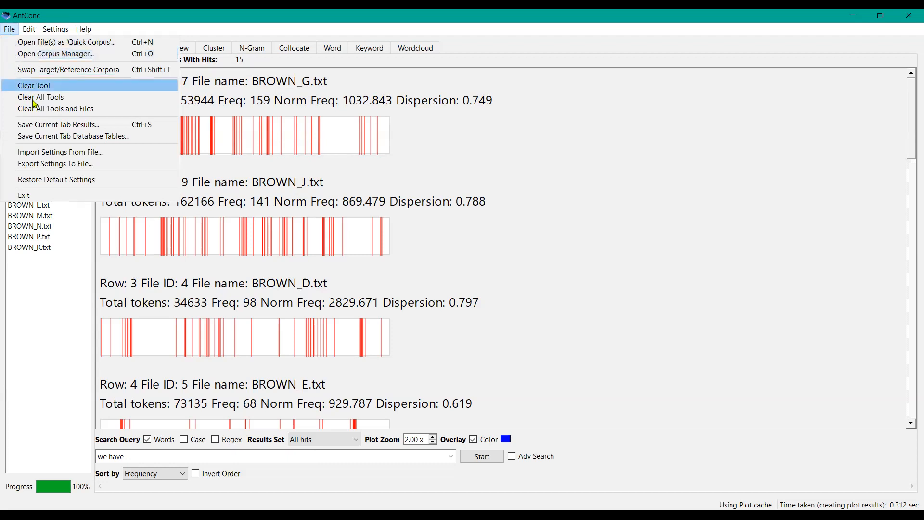
pyautogui.click(60, 126)
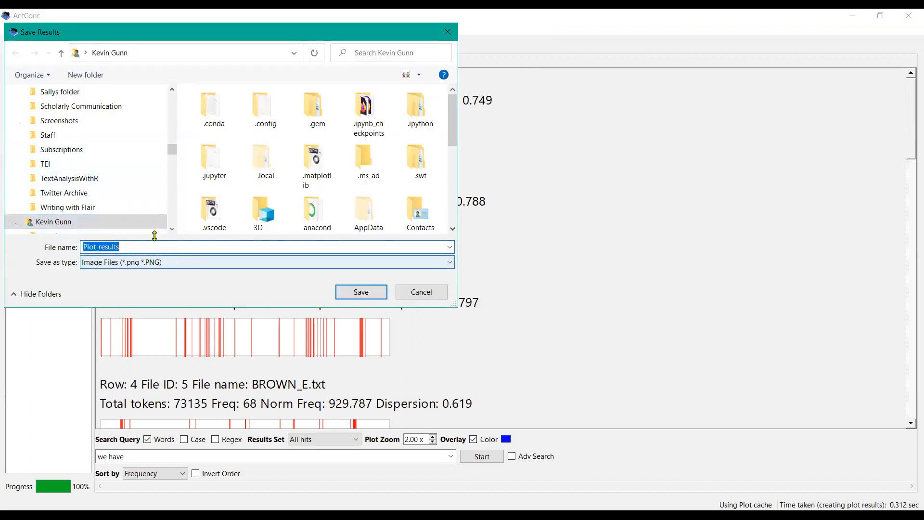
pyautogui.click(422, 298)
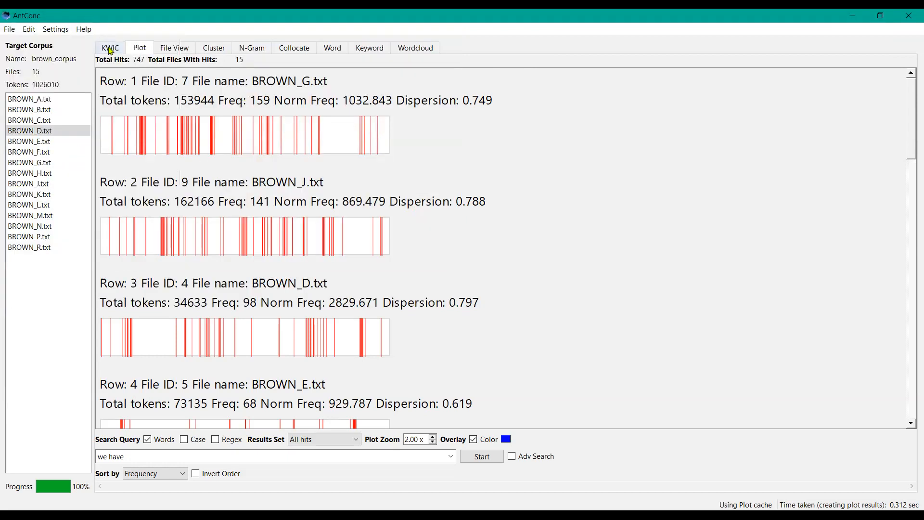
# Step: Switch to the Collocate tool and clear all tools and files
pyautogui.click(111, 50)
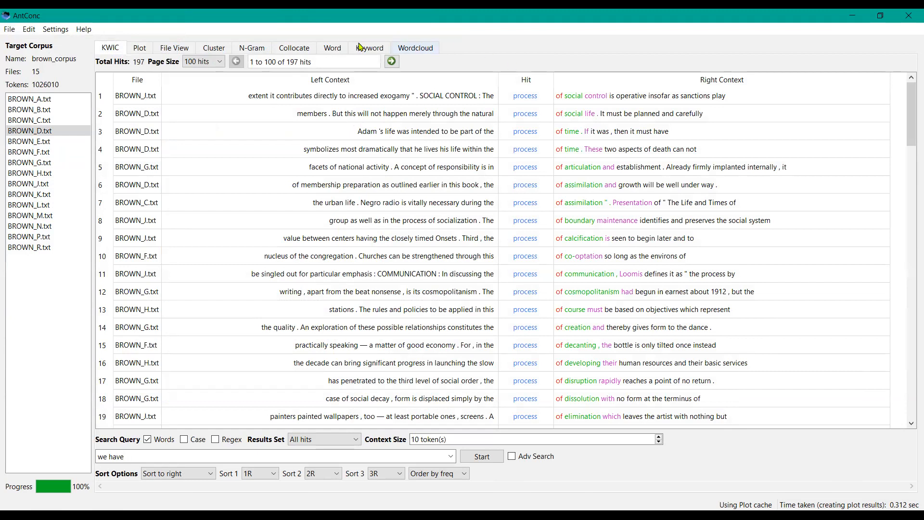
pyautogui.click(294, 50)
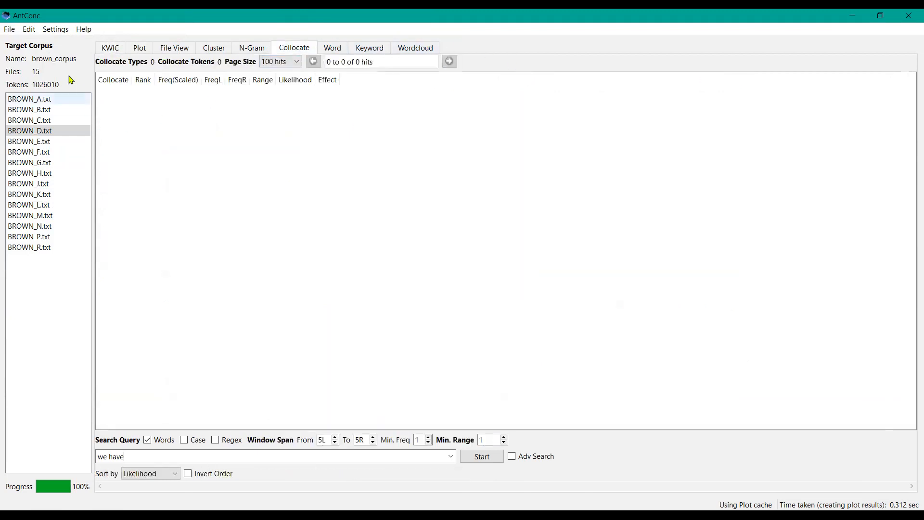
pyautogui.click(11, 30)
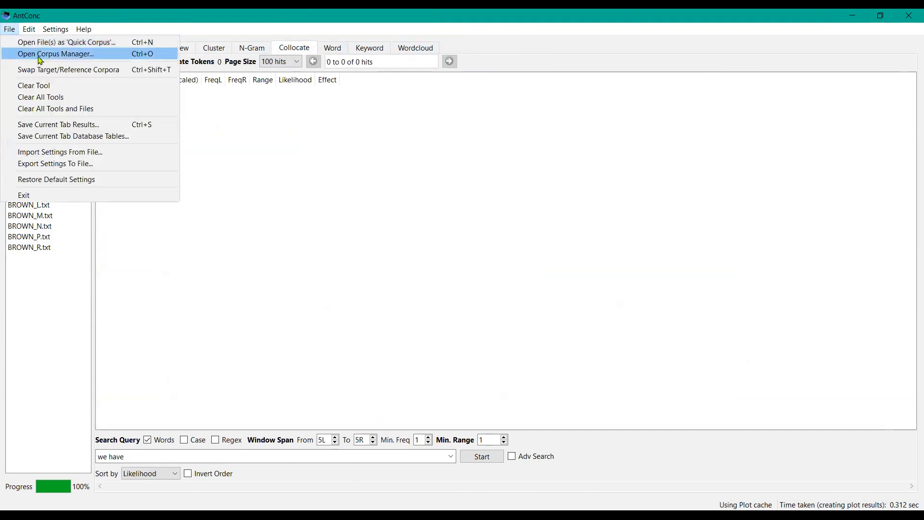
pyautogui.click(70, 114)
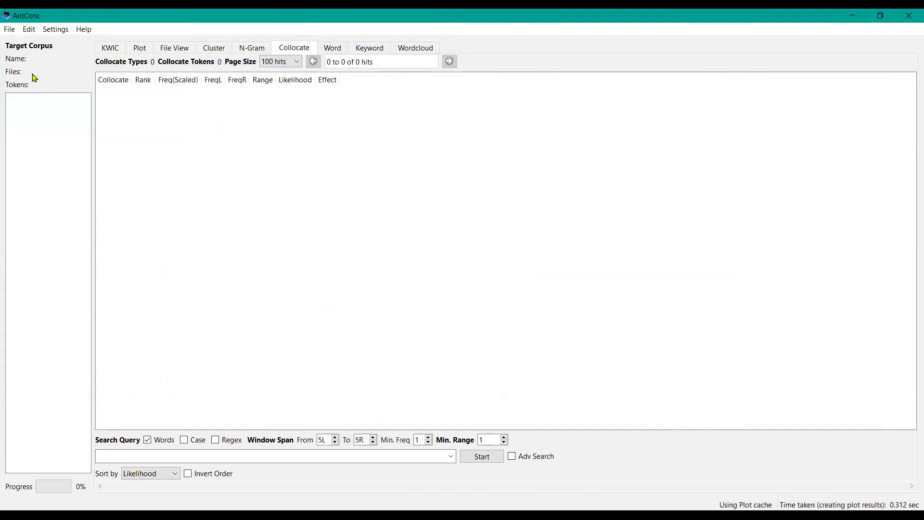
# Step: Load brown_corpus.db as the target corpus in the Corpus Manager and return to the main window
pyautogui.click(10, 32)
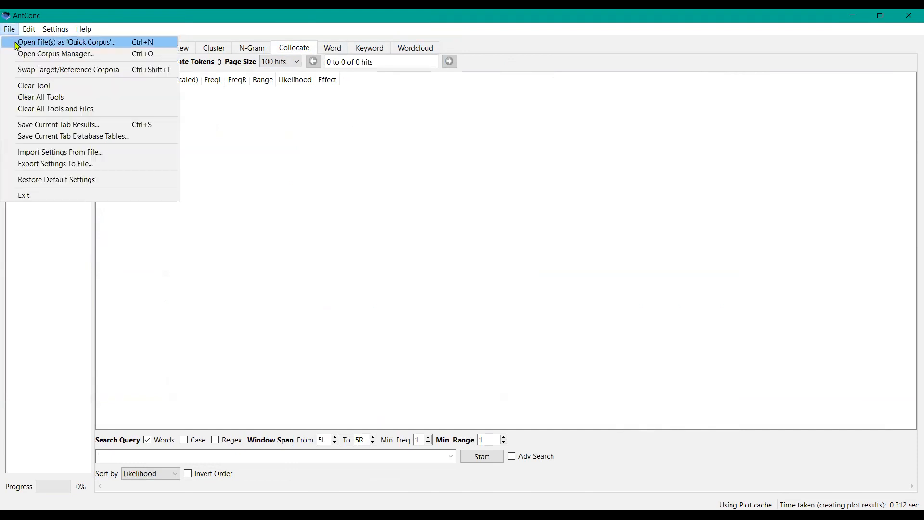
pyautogui.click(32, 54)
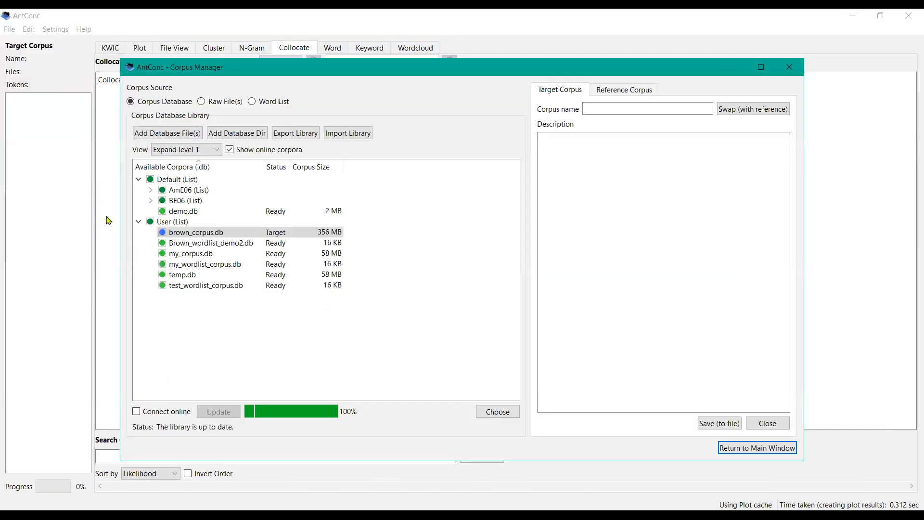
pyautogui.doubleClick(205, 238)
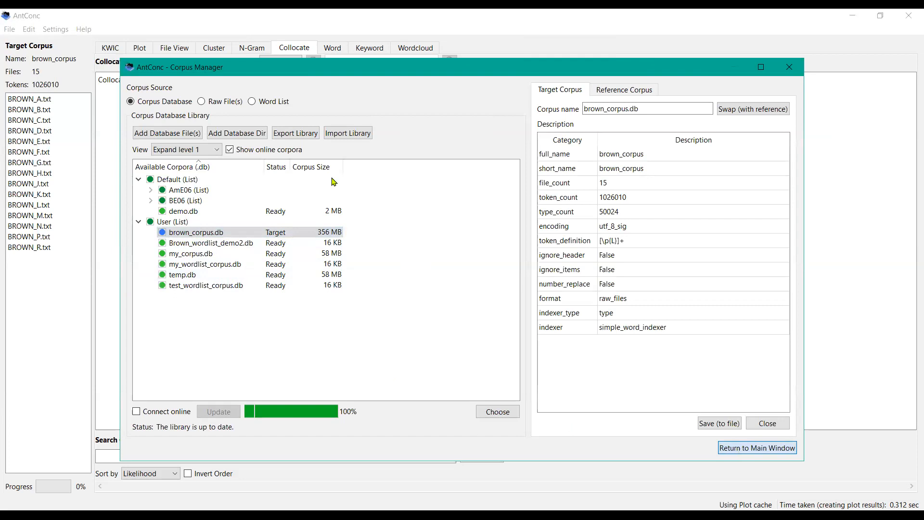
pyautogui.click(741, 450)
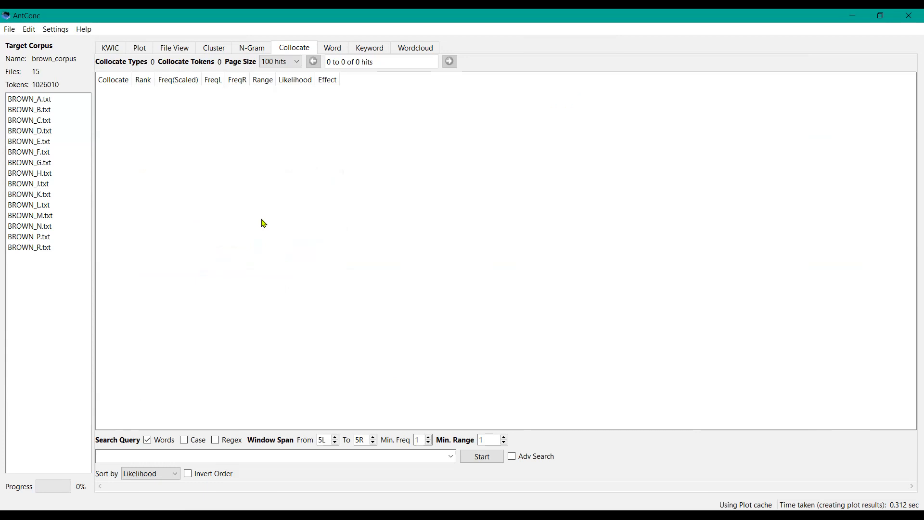
# Step: Generate collocates for process and switch off the Words search option
pyautogui.click(119, 459)
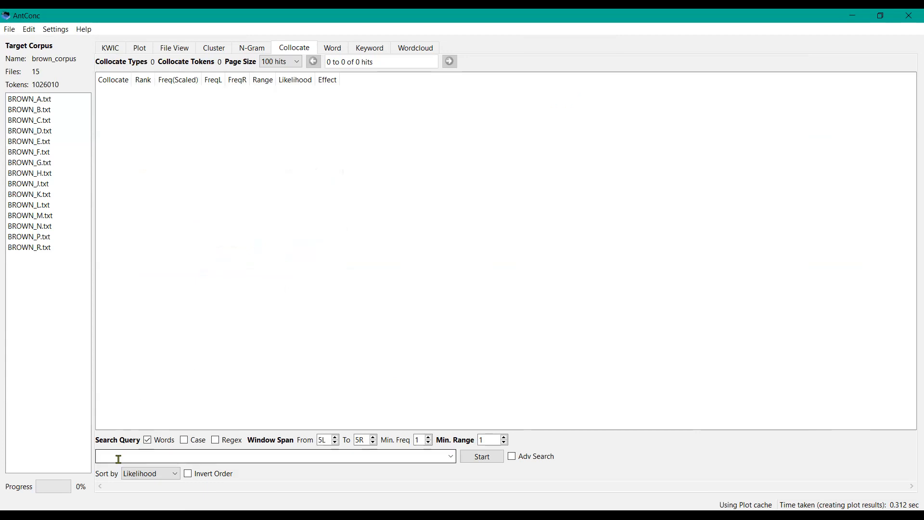
pyautogui.write('process')
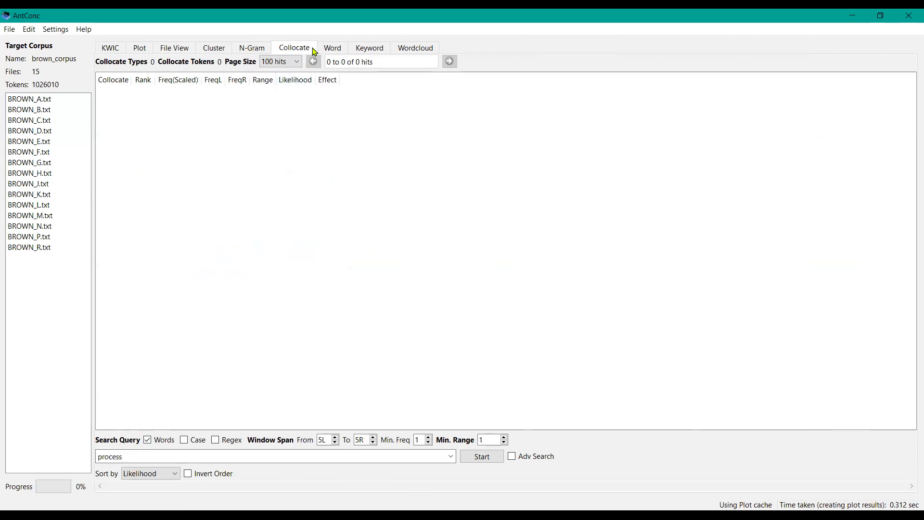
pyautogui.click(480, 457)
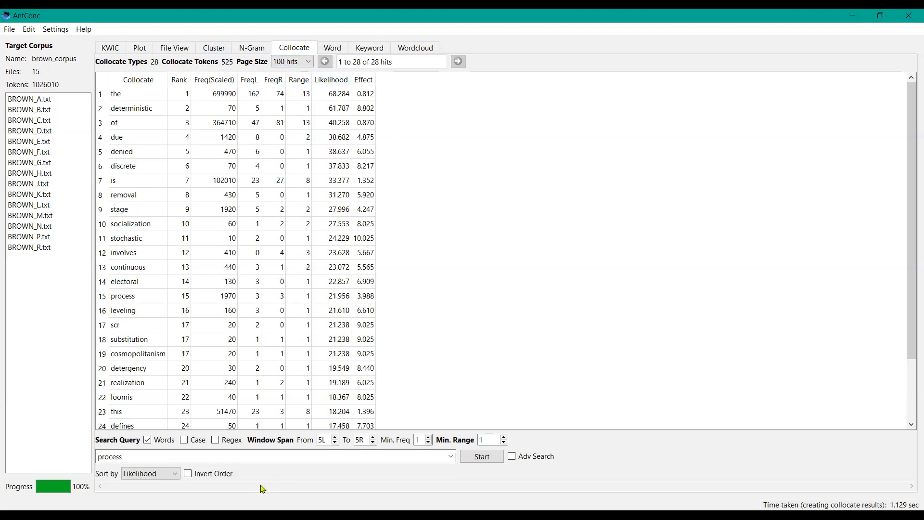
pyautogui.click(148, 441)
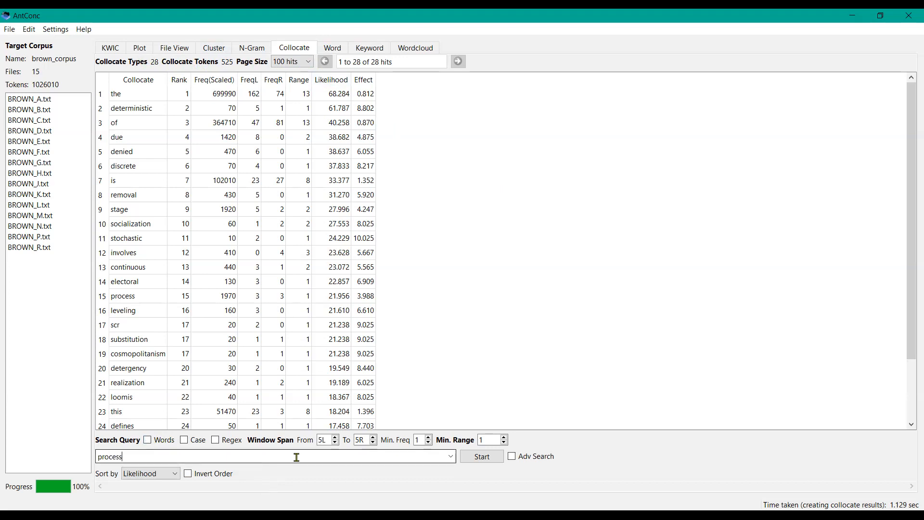
# Step: Regenerate the collocates for process with the Words option off, keeping the sort by Likelihood
pyautogui.click(474, 464)
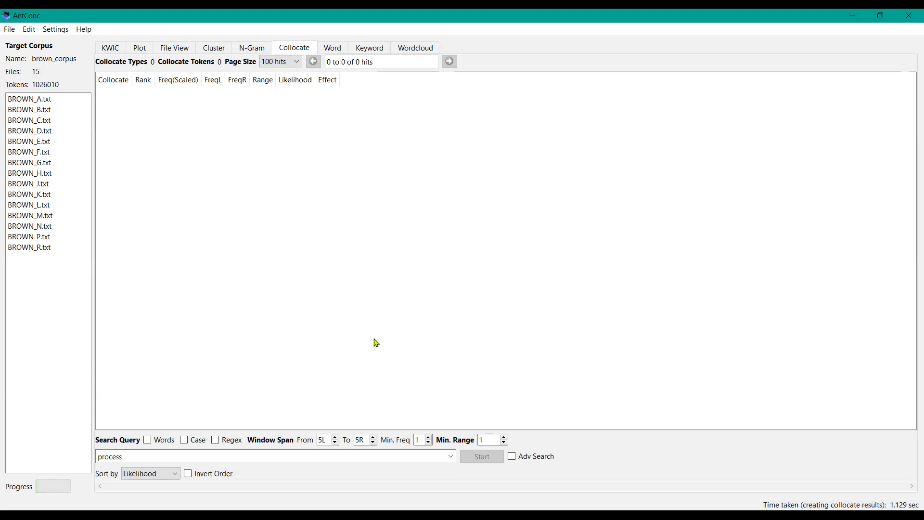
pyautogui.click(247, 457)
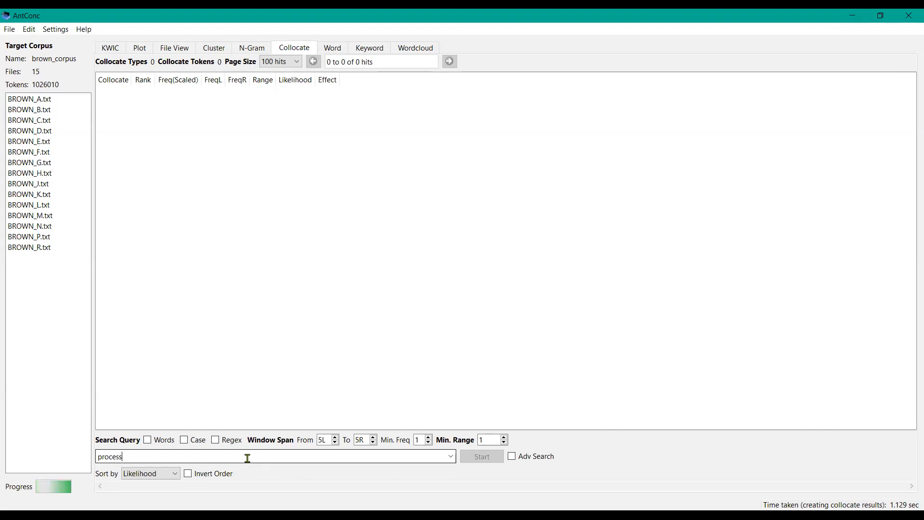
pyautogui.click(177, 478)
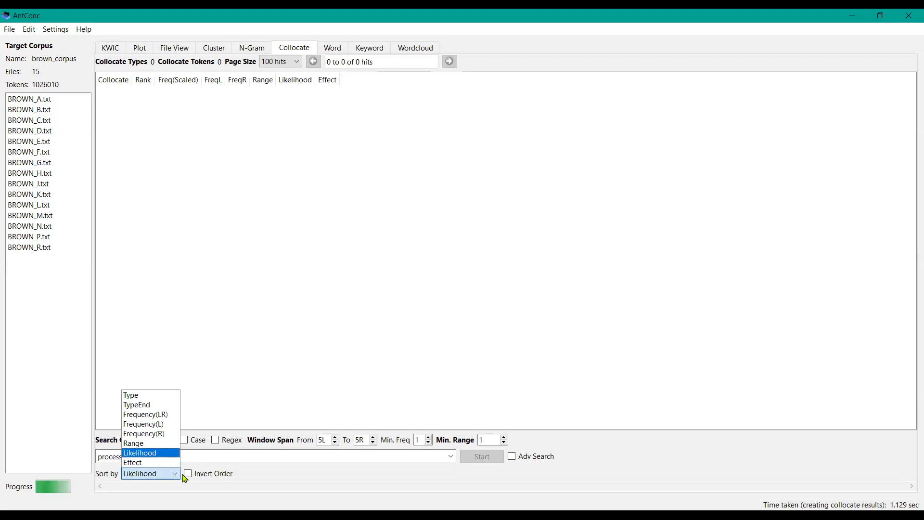
pyautogui.click(198, 324)
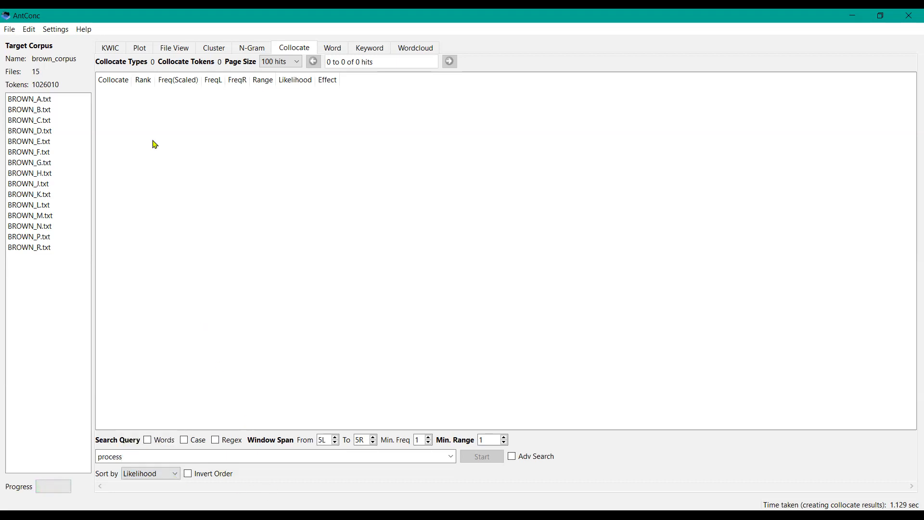
pyautogui.click(55, 30)
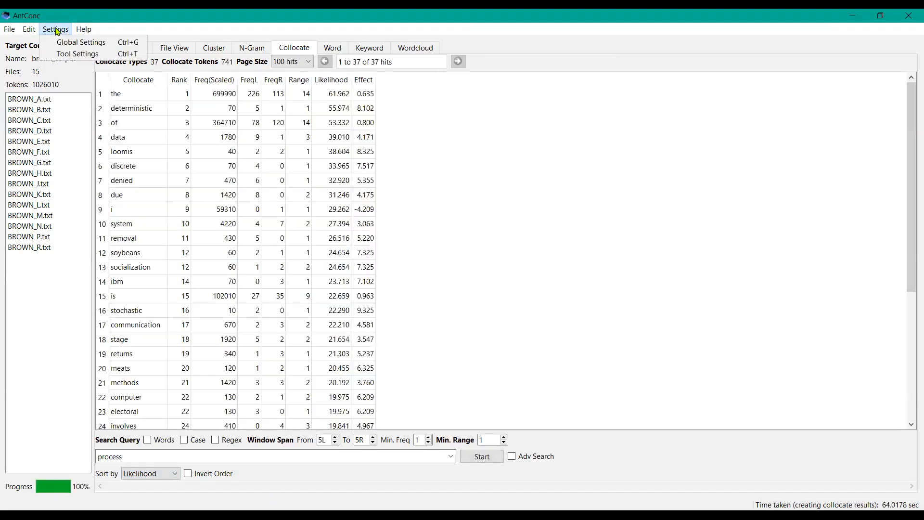
pyautogui.click(280, 475)
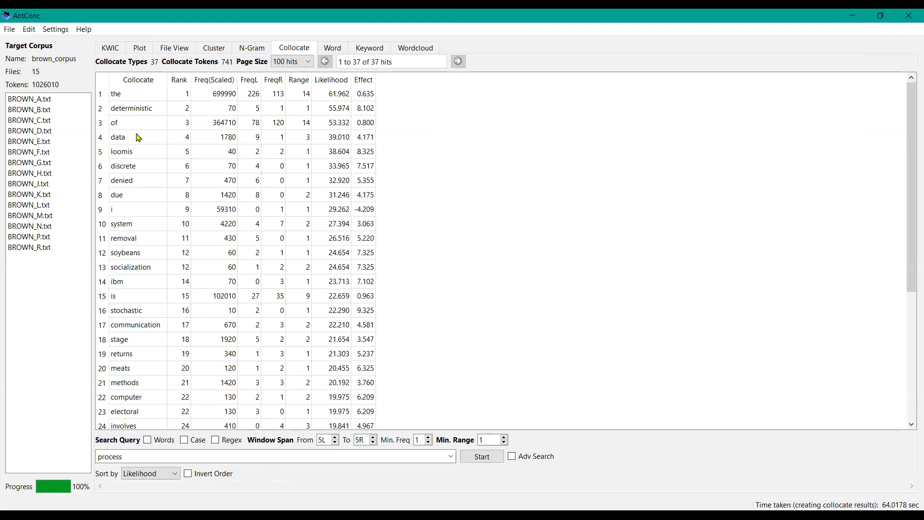
# Step: Open the concordance lines for the collocate due, then return to the Collocate tool
pyautogui.click(123, 198)
pyautogui.click(123, 199)
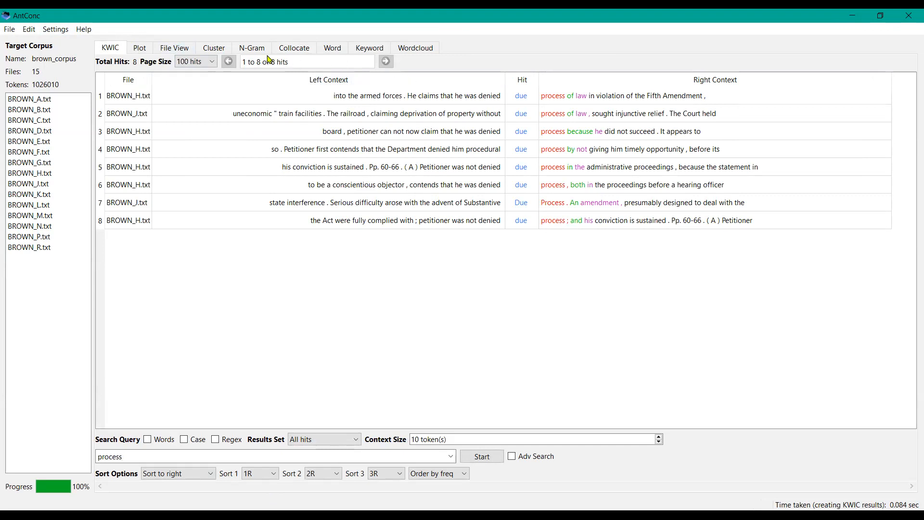
pyautogui.click(299, 54)
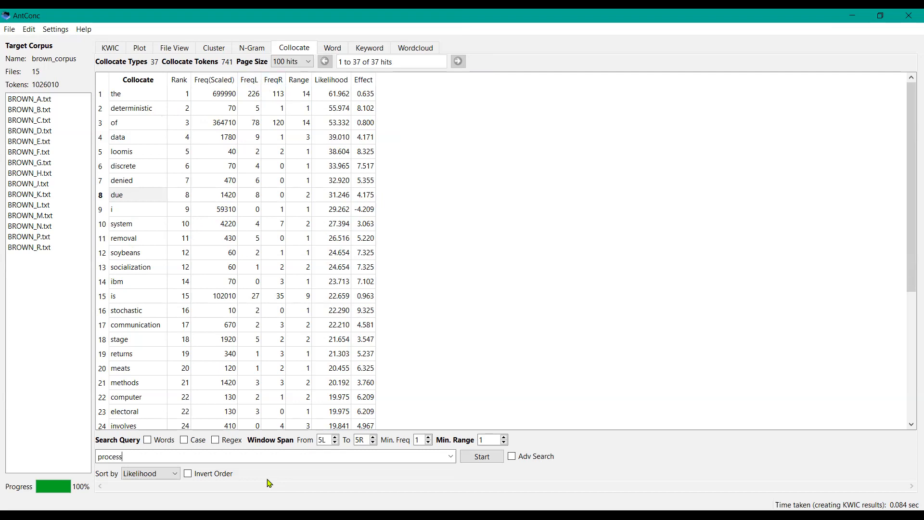
# Step: Review the Collocate tool settings for likelihood measure and threshold, then close the dialog without applying changes
pyautogui.click(60, 31)
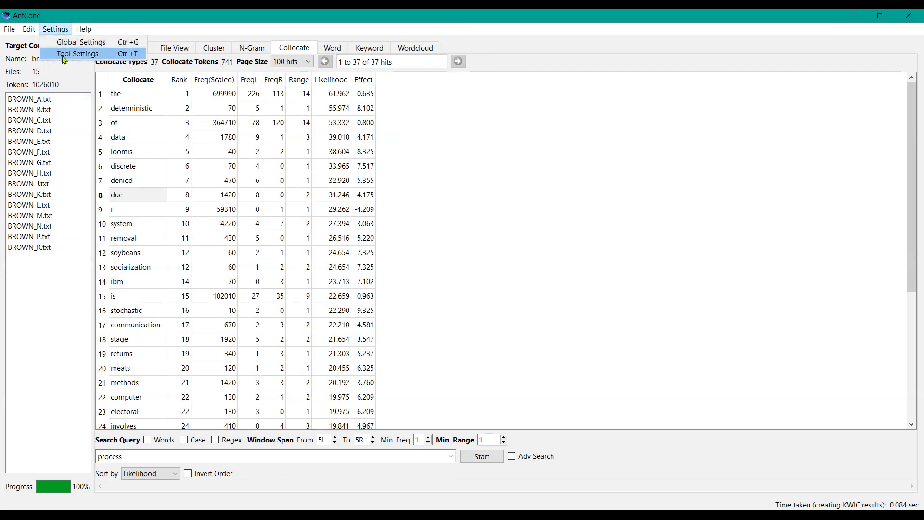
pyautogui.click(64, 54)
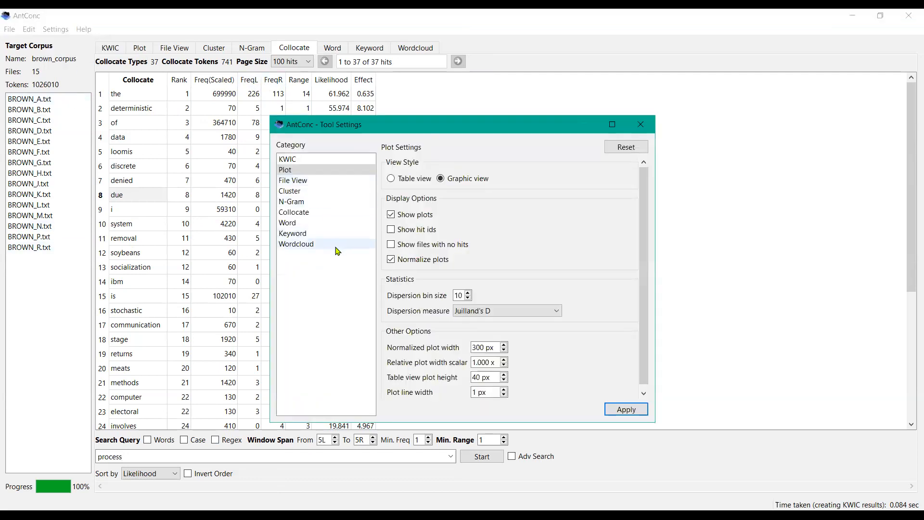
pyautogui.click(316, 213)
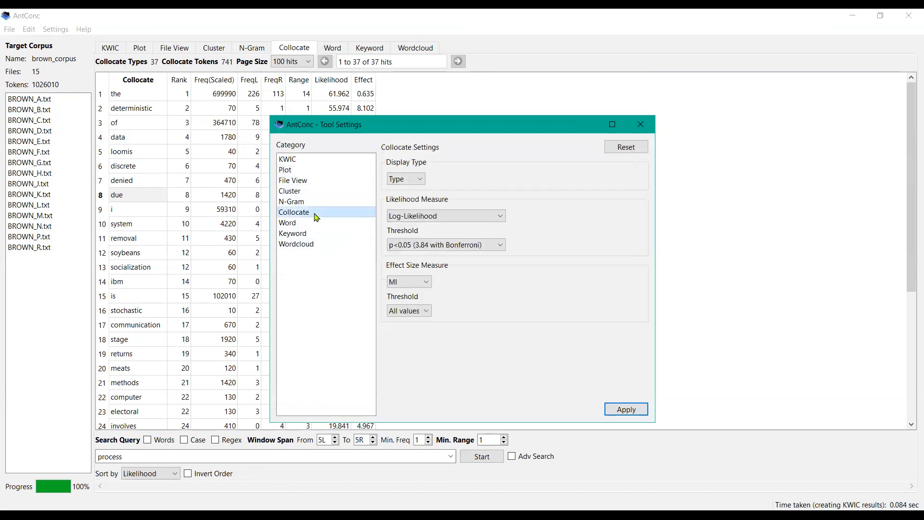
pyautogui.click(499, 218)
pyautogui.click(550, 234)
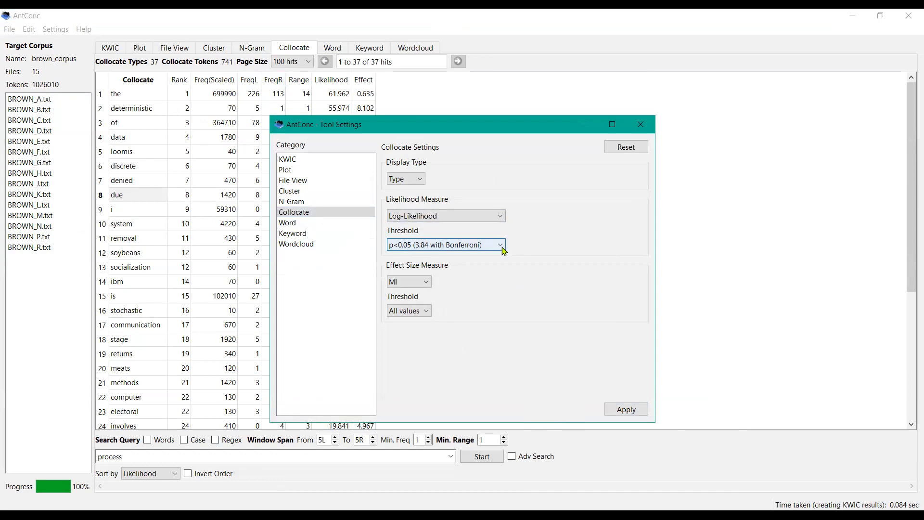
pyautogui.click(502, 248)
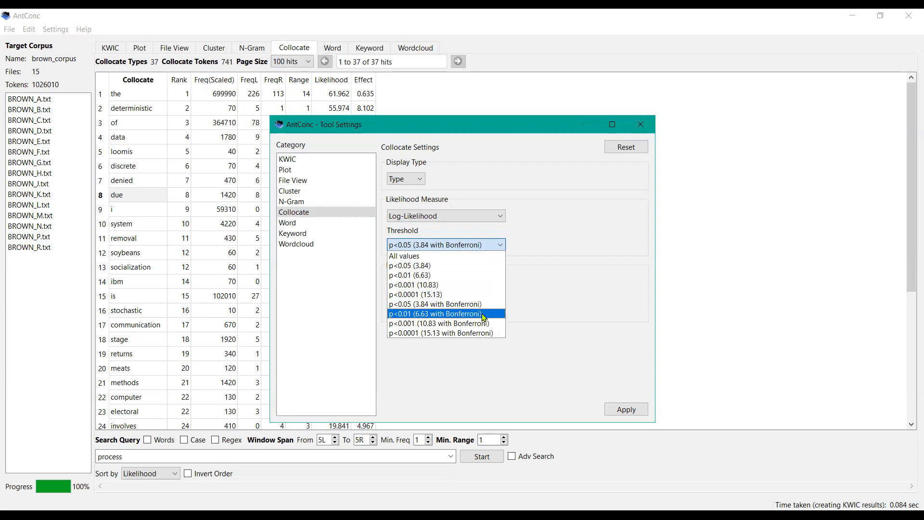
pyautogui.click(582, 249)
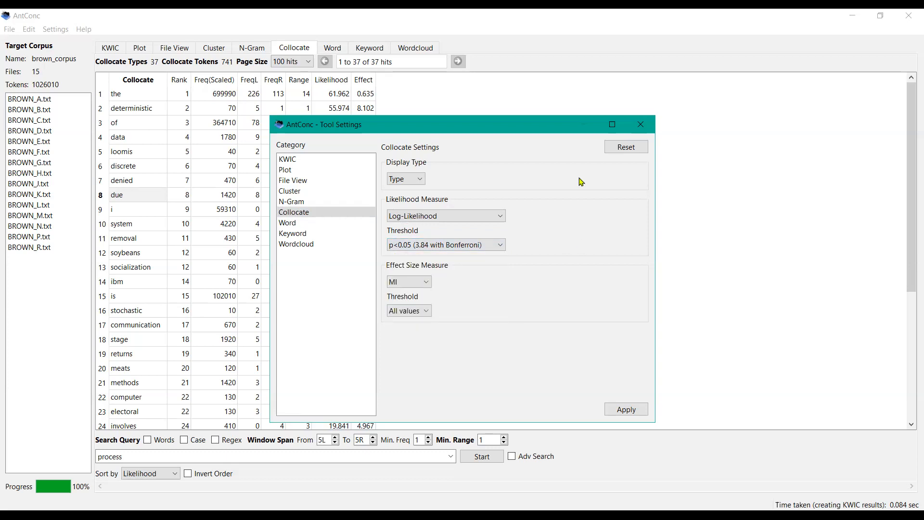
pyautogui.click(640, 124)
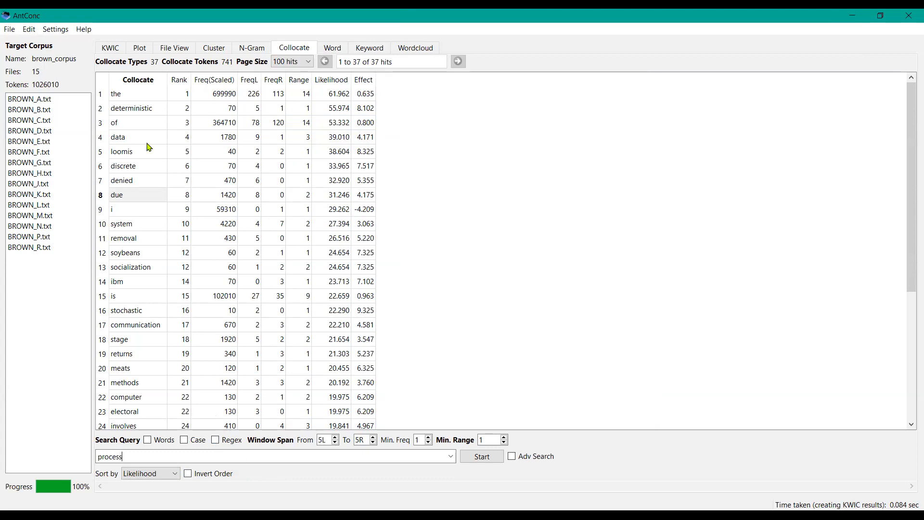
# Step: Switch to the Cluster tool and generate clusters for process
pyautogui.click(215, 48)
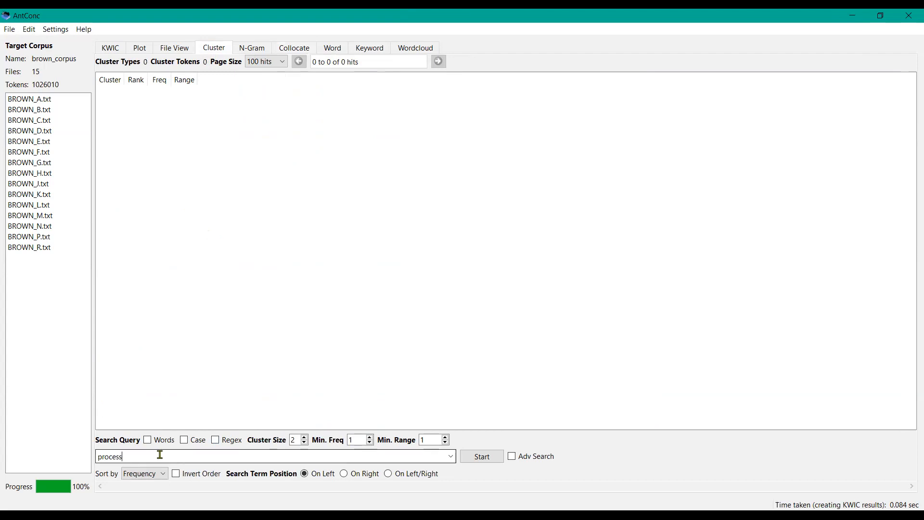
pyautogui.click(477, 462)
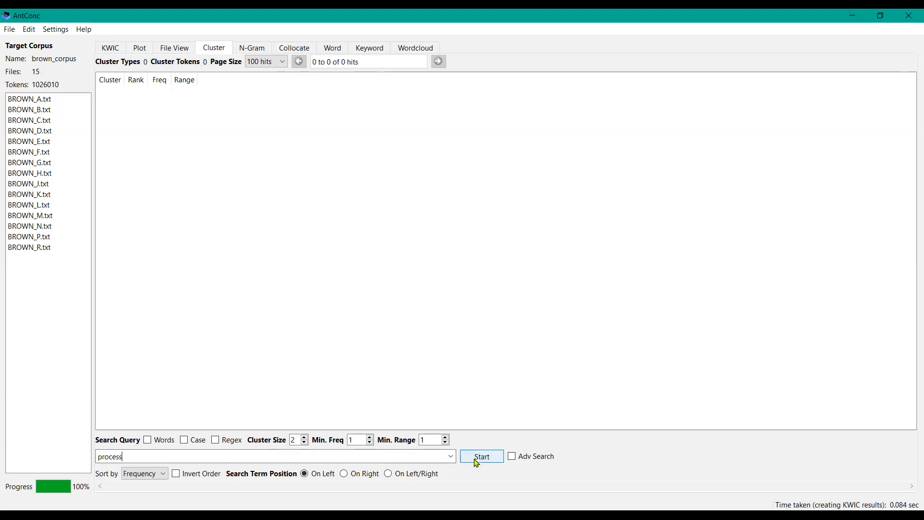
pyautogui.click(476, 462)
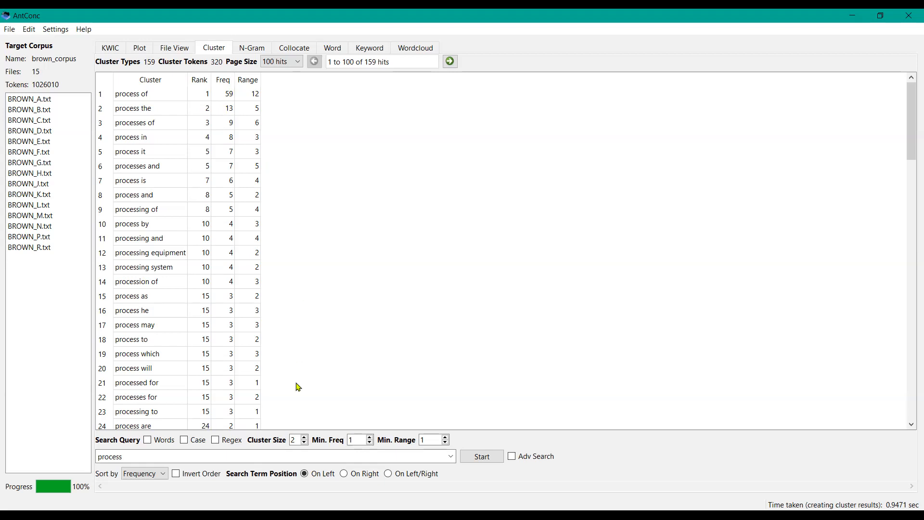
# Step: Set the cluster size to 3 and regenerate the clusters
pyautogui.click(304, 443)
pyautogui.click(483, 457)
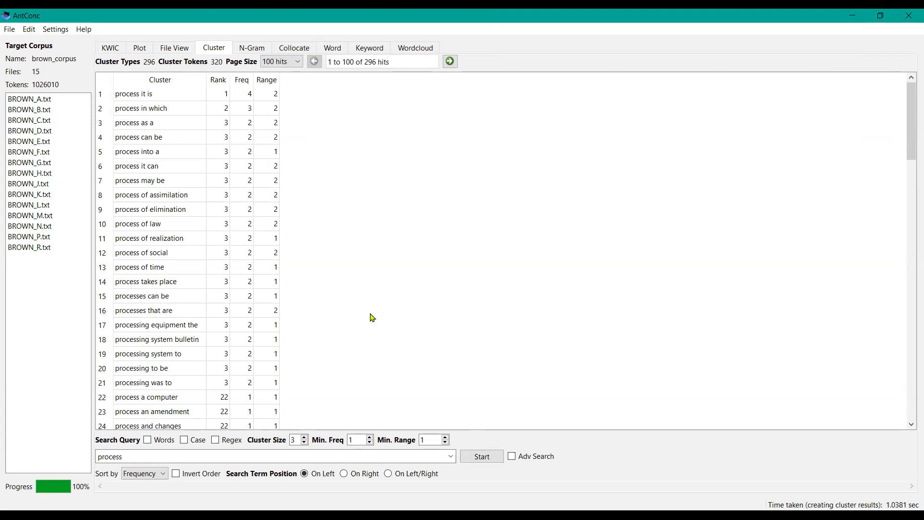
# Step: Regenerate clusters with process on the right, sorted by Range in inverted order
pyautogui.click(165, 477)
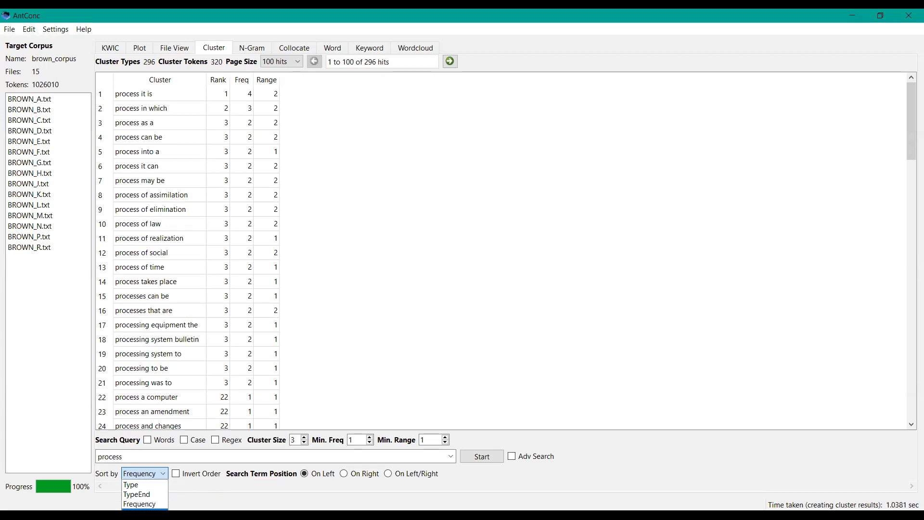
pyautogui.click(145, 512)
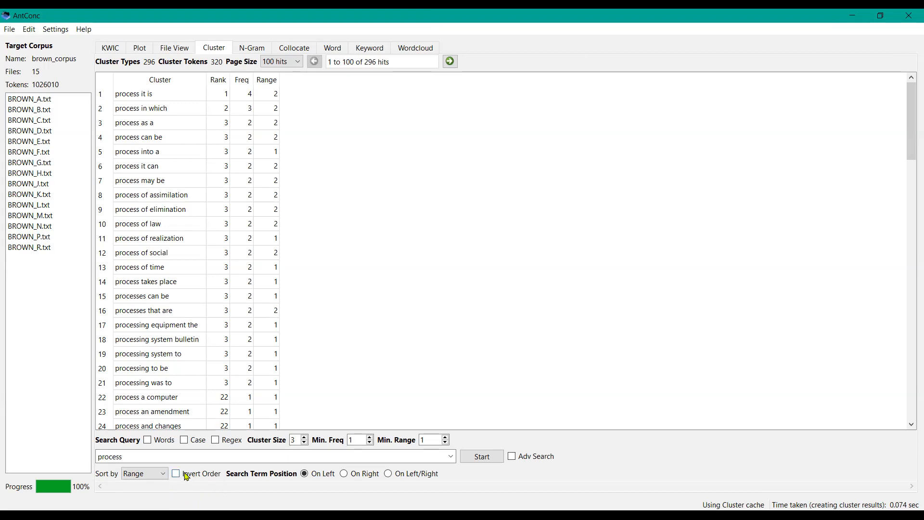
pyautogui.click(176, 474)
pyautogui.click(344, 473)
pyautogui.click(482, 457)
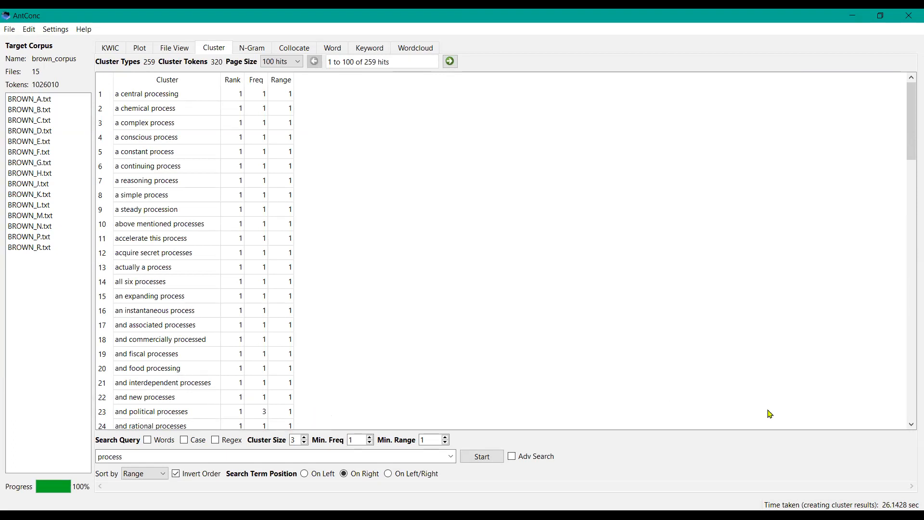
# Step: Scroll through the cluster results list
pyautogui.click(910, 398)
pyautogui.click(911, 398)
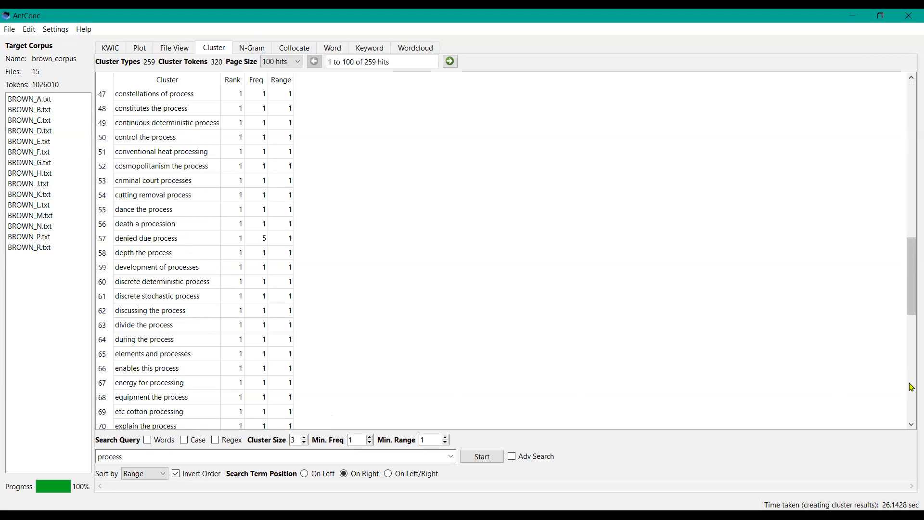
pyautogui.click(911, 387)
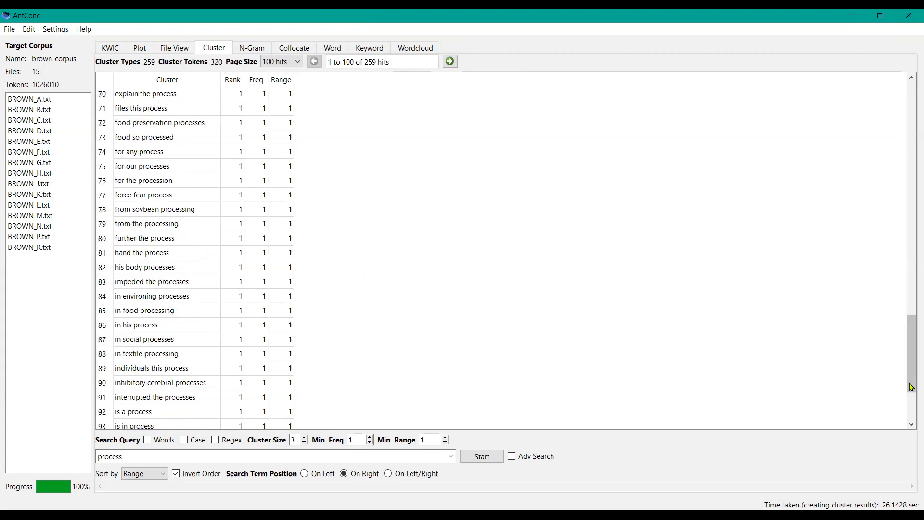
pyautogui.click(911, 206)
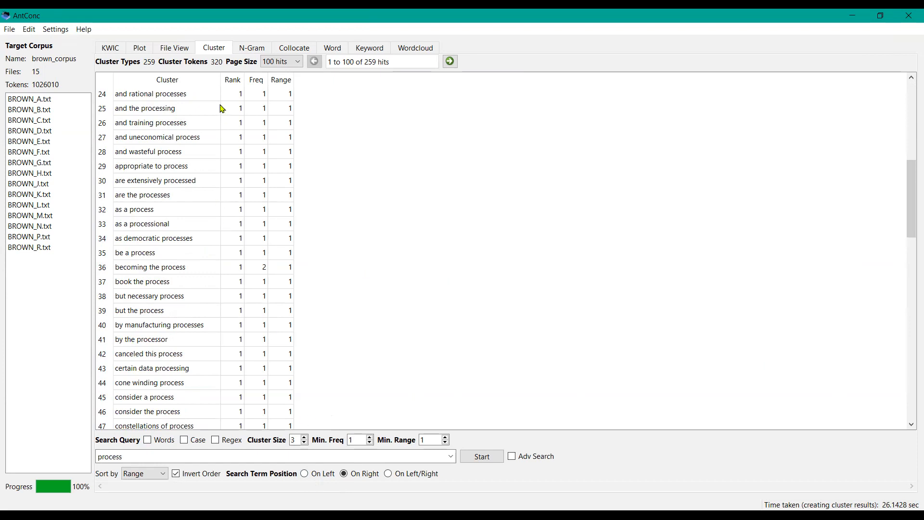
# Step: Switch to the N-Gram tool and generate n-grams for process
pyautogui.click(255, 52)
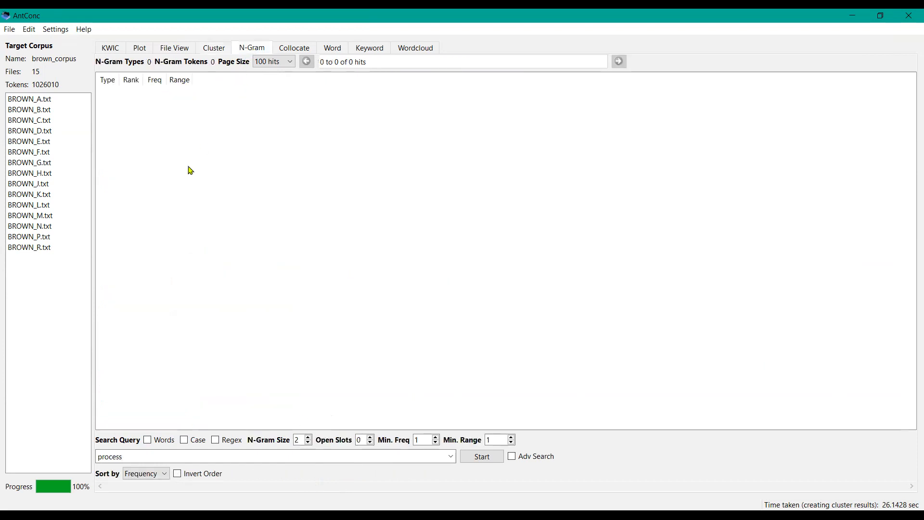
pyautogui.click(231, 461)
pyautogui.click(482, 457)
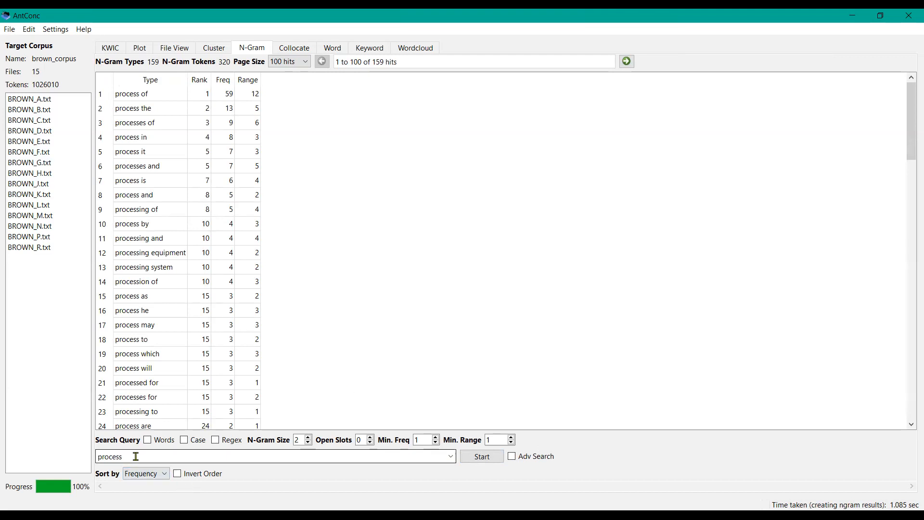
# Step: Clear the search query and generate n-grams for the whole corpus
pyautogui.press('BackSpace')
pyautogui.press('BackSpace')
pyautogui.press('BackSpace')
pyautogui.press('BackSpace')
pyautogui.press('BackSpace')
pyautogui.press('BackSpace')
pyautogui.press('BackSpace')
pyautogui.click(480, 456)
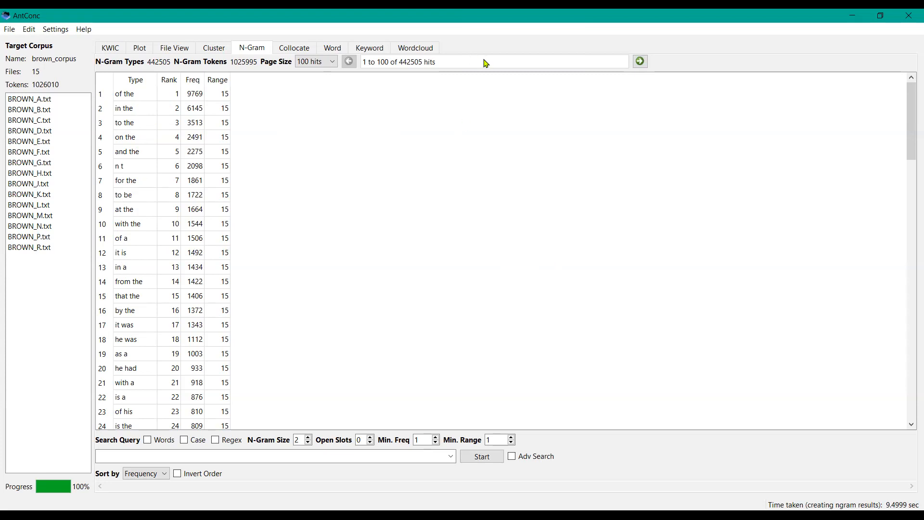
# Step: Set the n-gram page size to 500 hits and scroll down the list
pyautogui.click(332, 64)
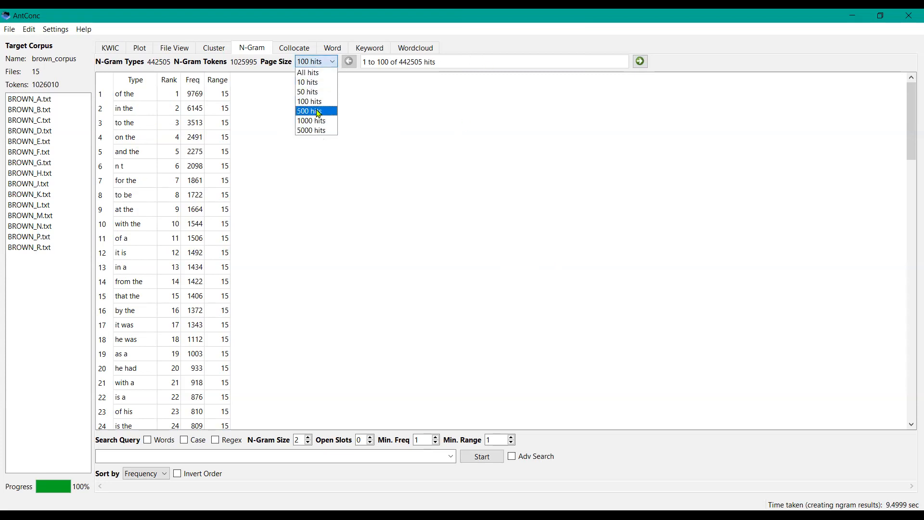
pyautogui.click(318, 111)
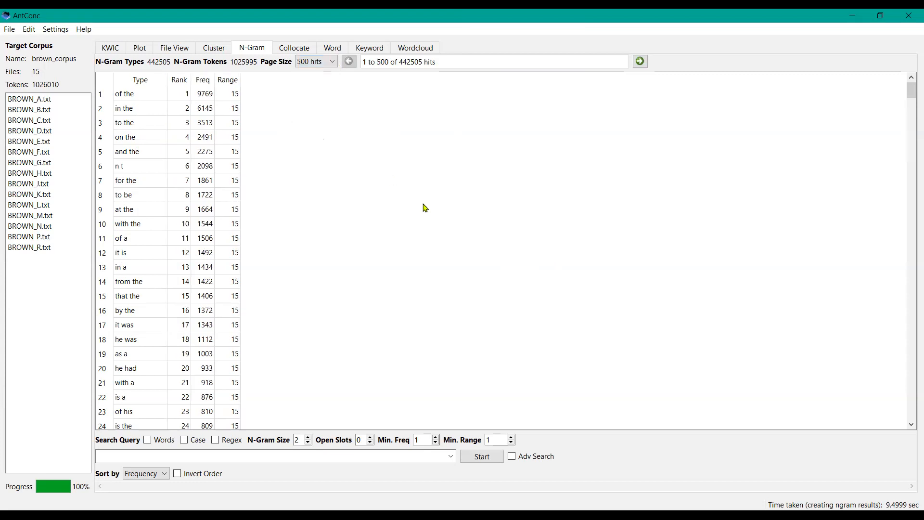
pyautogui.click(911, 360)
pyautogui.click(911, 360)
pyautogui.moveTo(911, 359); pyautogui.dragTo(911, 360)
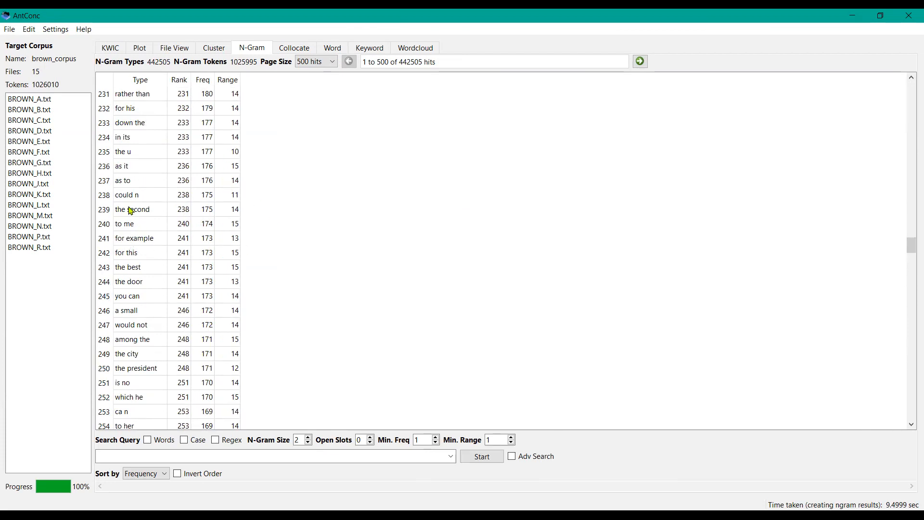
# Step: Open the n-gram the second in KWIC and run the concordance search
pyautogui.click(143, 212)
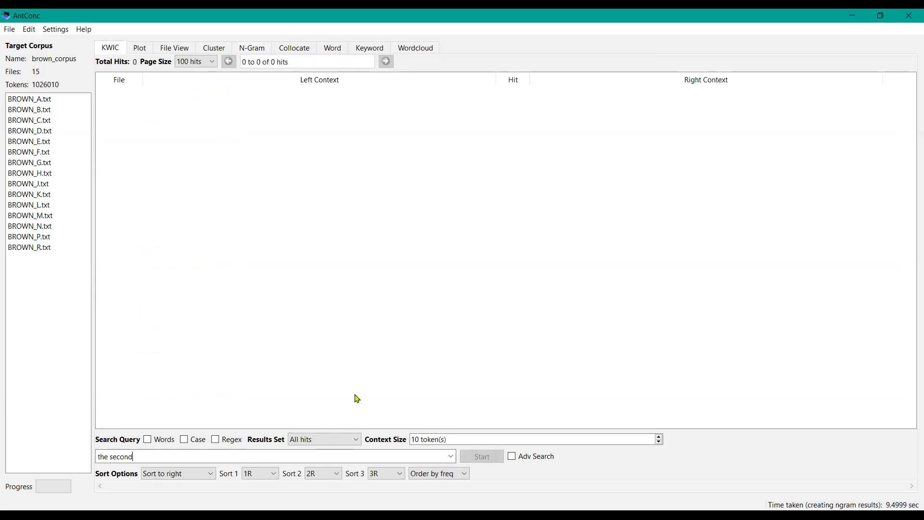
pyautogui.click(480, 457)
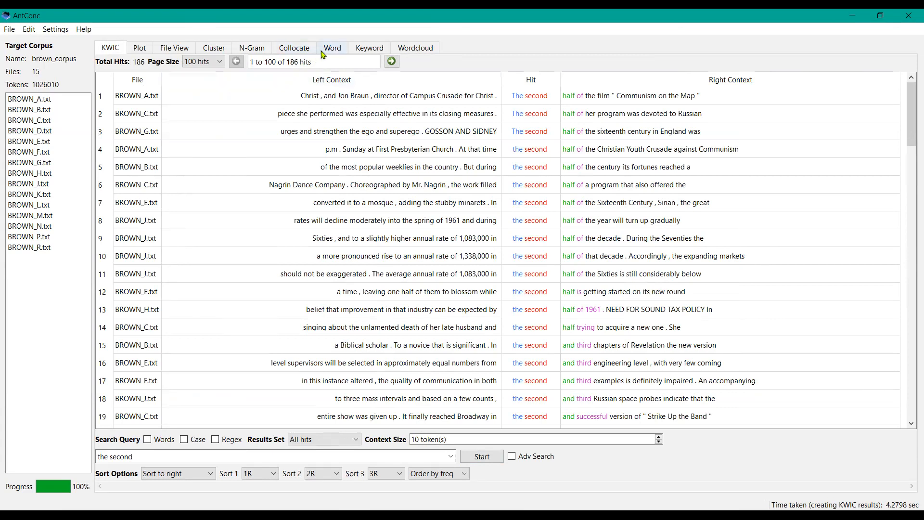
# Step: Return to the N-Gram tool and set the n-gram size to 4
pyautogui.click(252, 49)
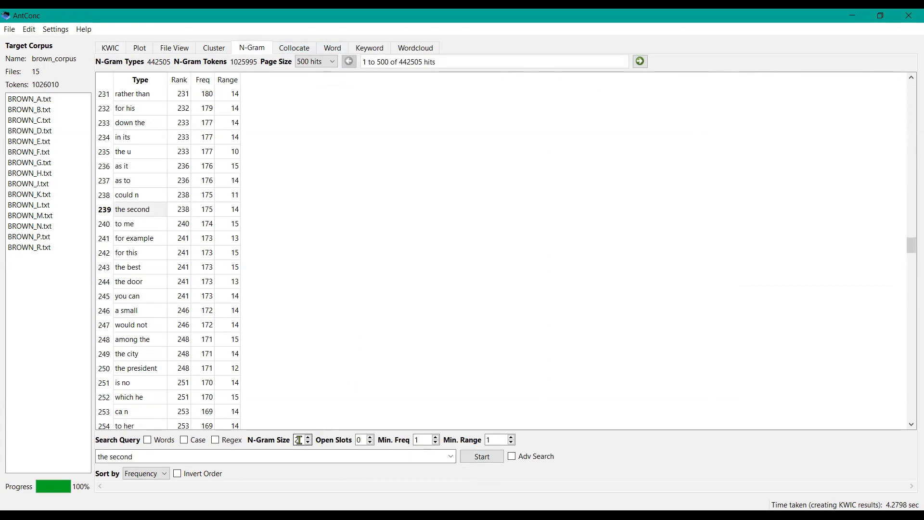
pyautogui.press('BackSpace')
pyautogui.write('4')
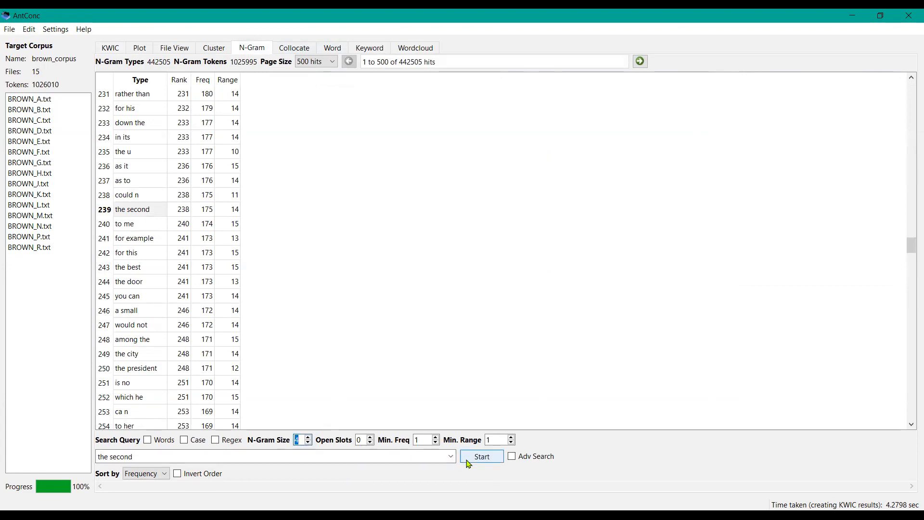
# Step: Replace the query with process and generate 4-word n-grams containing it
pyautogui.click(340, 459)
pyautogui.hotkey('ctrl', 'shift', 'Left')
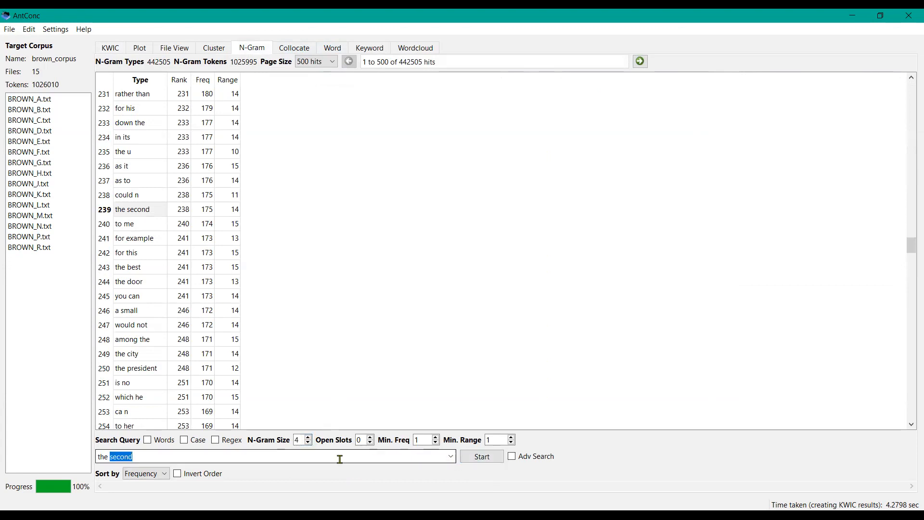
pyautogui.press('BackSpace')
pyautogui.press('BackSpace')
pyautogui.press('BackSpace')
pyautogui.press('BackSpace')
pyautogui.press('BackSpace')
pyautogui.write('process')
pyautogui.press('Return')
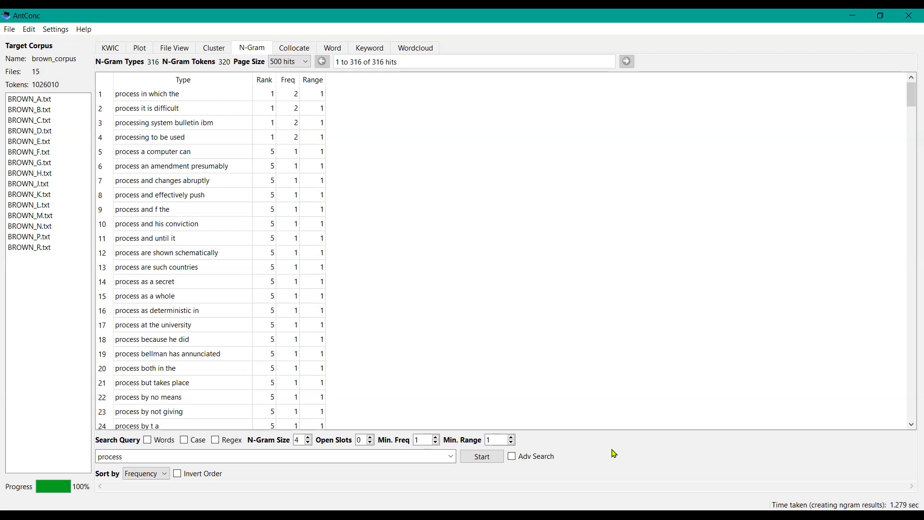
# Step: Set the n-gram minimum frequency to 3 and rerun the process n-gram search
pyautogui.click(436, 437)
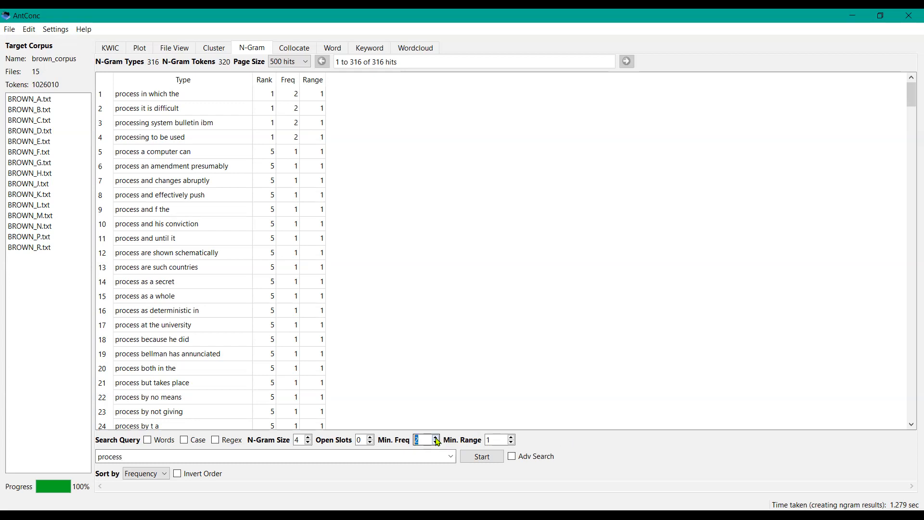
pyautogui.click(471, 457)
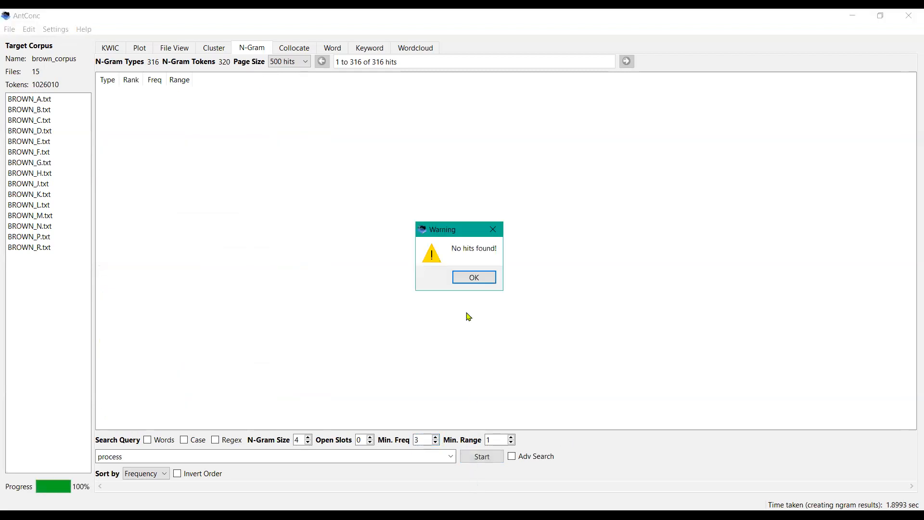
pyautogui.click(475, 277)
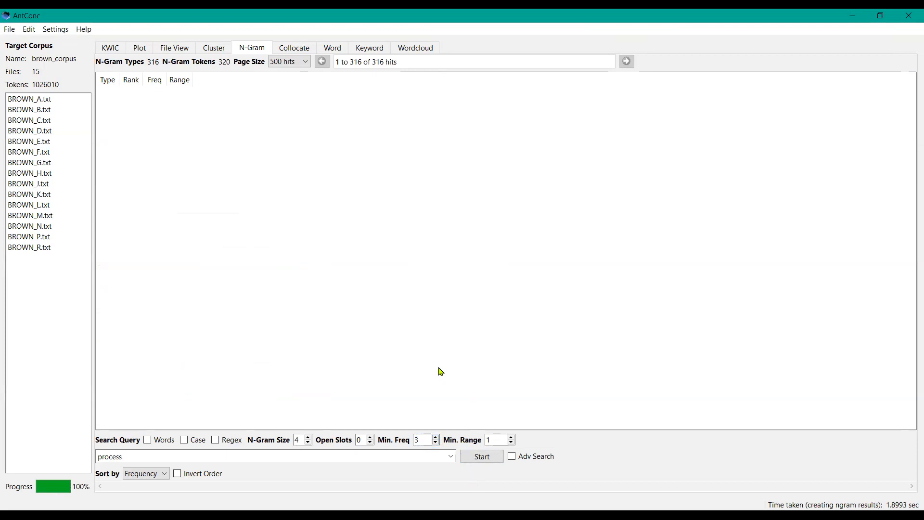
pyautogui.click(435, 442)
# Step: Switch to the Word tool, enable the Words option and generate the word list for process
pyautogui.click(338, 51)
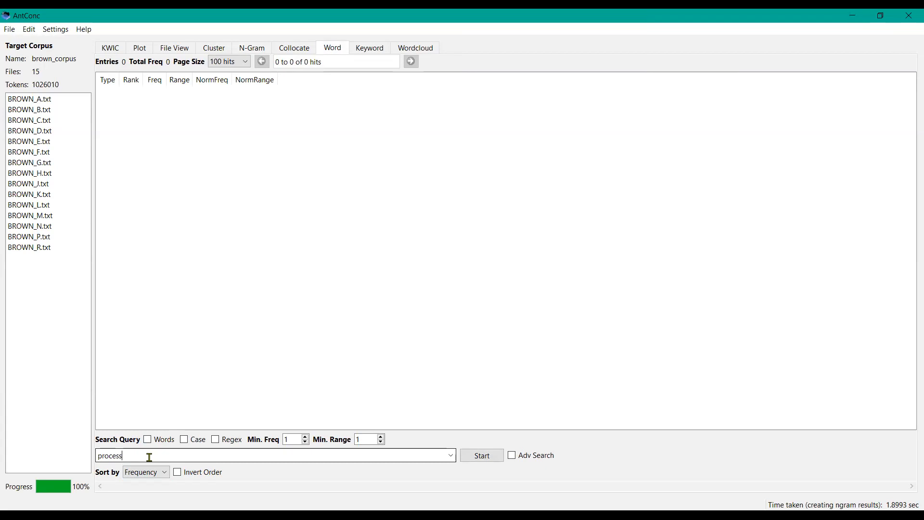
pyautogui.click(149, 441)
pyautogui.click(485, 458)
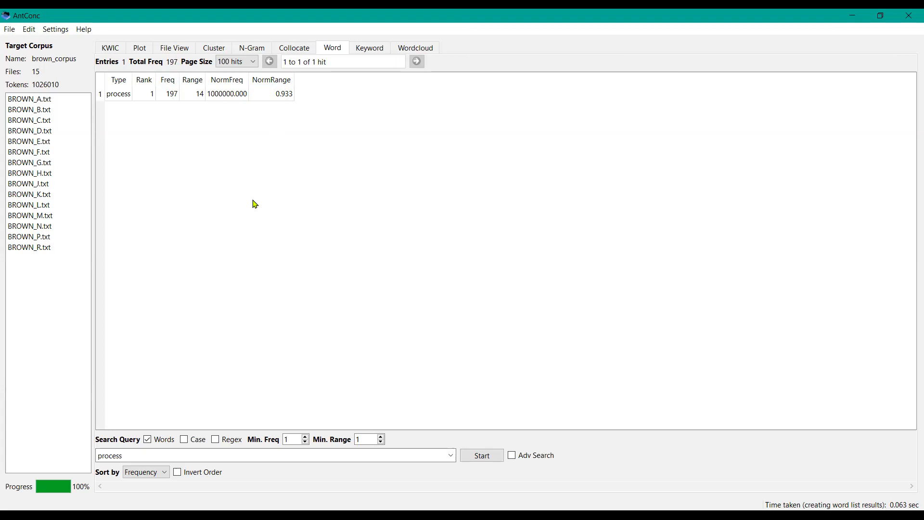
# Step: Change the word list query to proc* and run the search
pyautogui.click(132, 454)
pyautogui.press('BackSpace')
pyautogui.press('BackSpace')
pyautogui.press('BackSpace')
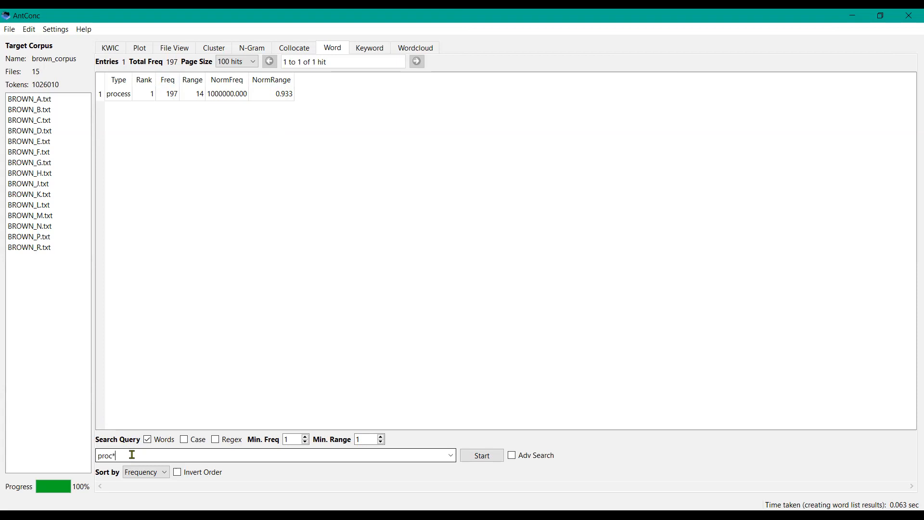
pyautogui.press('Return')
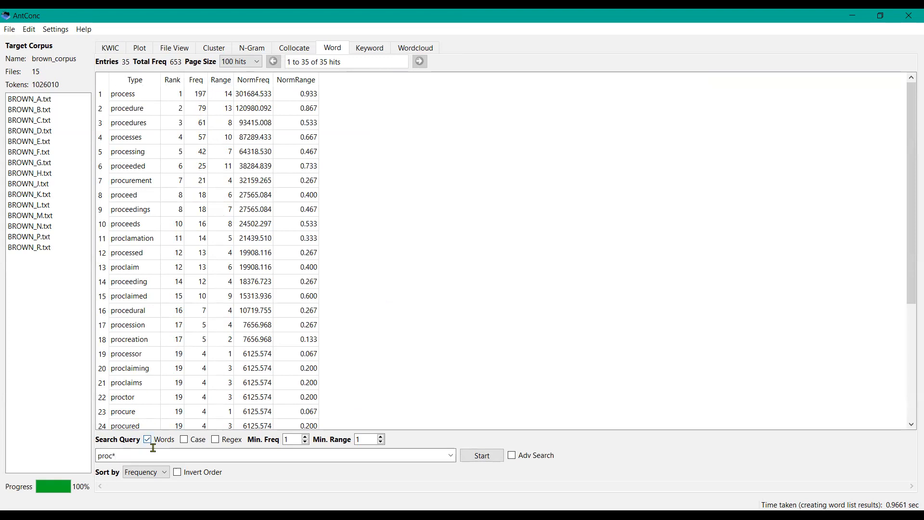
# Step: Sort the proc* word list by Range and regenerate it
pyautogui.click(164, 473)
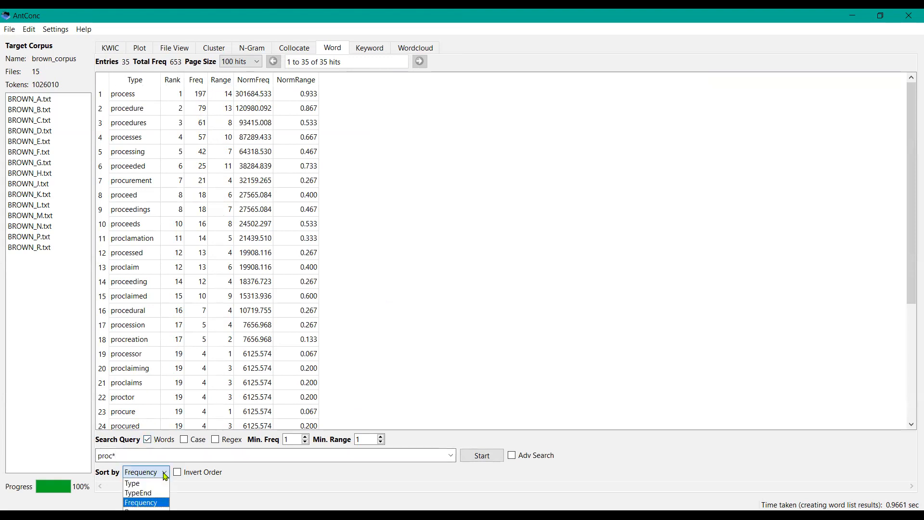
pyautogui.click(144, 509)
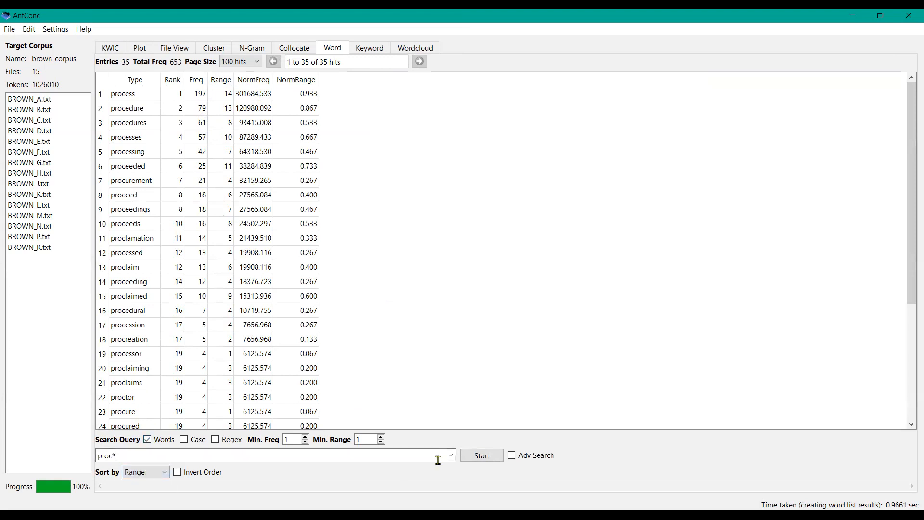
pyautogui.click(474, 459)
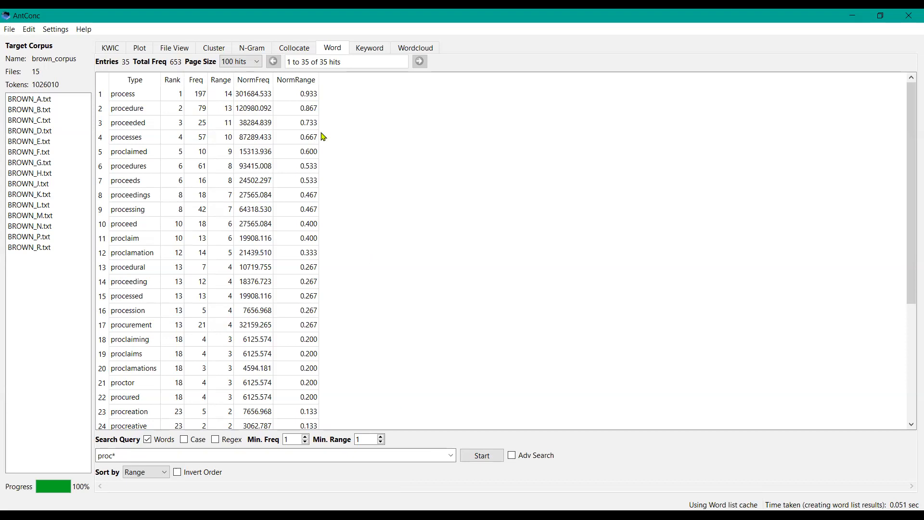
# Step: In the Keyword tool, clear all tools and files, then try to start a keyword search
pyautogui.click(373, 48)
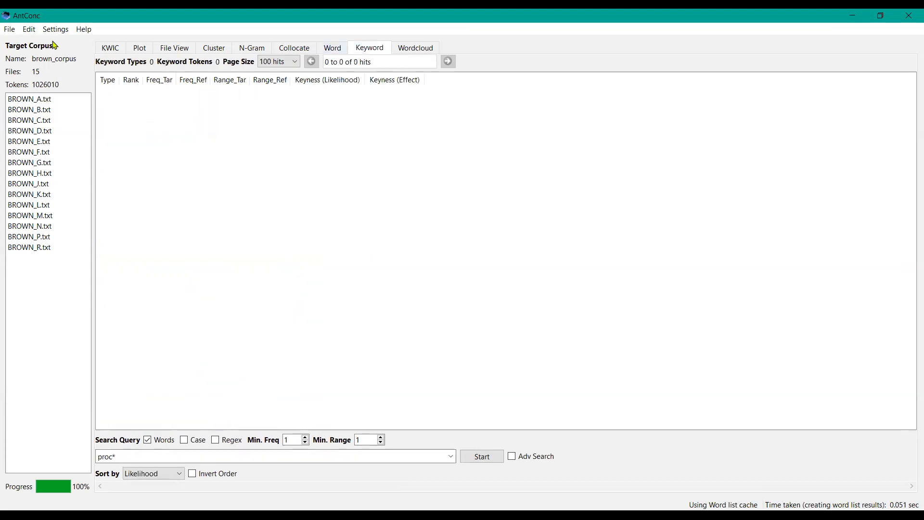
pyautogui.click(10, 30)
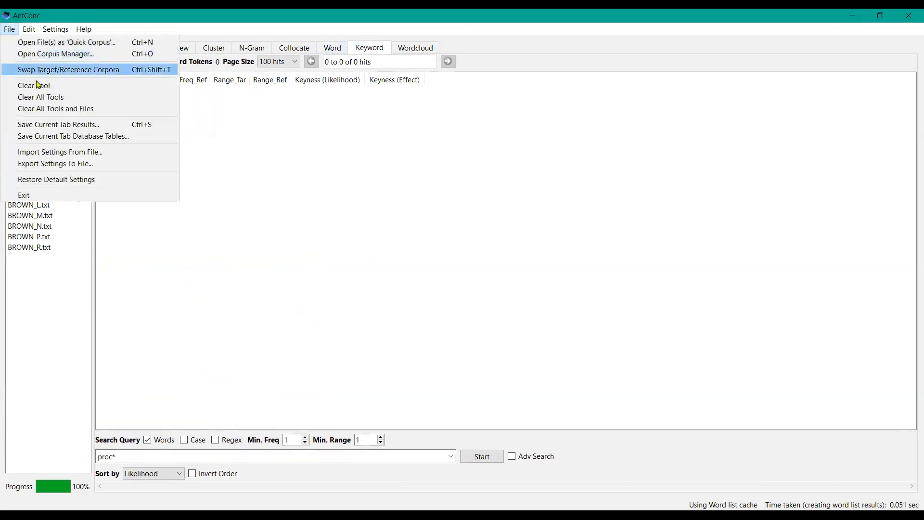
pyautogui.click(61, 110)
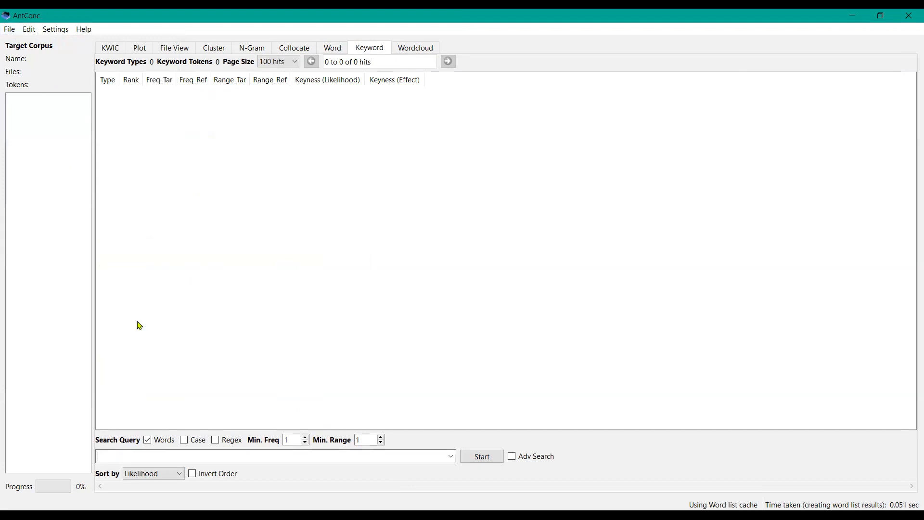
pyautogui.click(482, 457)
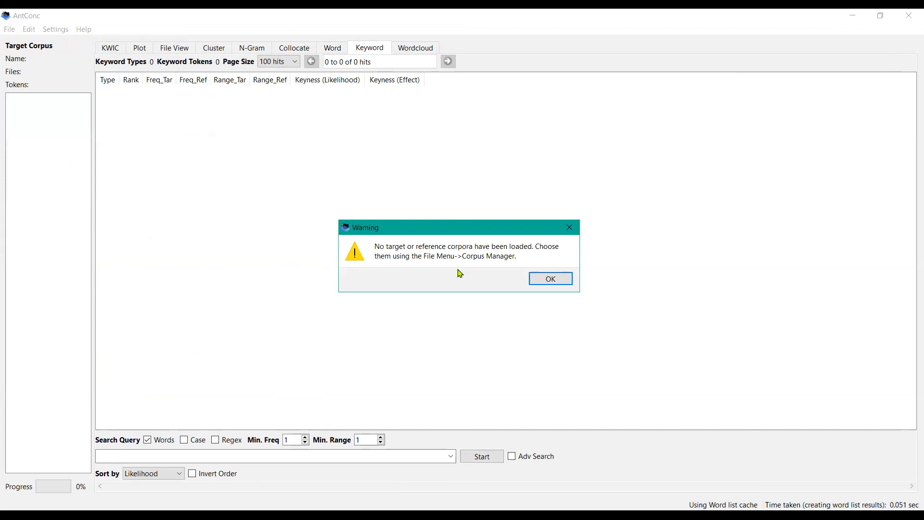
pyautogui.click(551, 280)
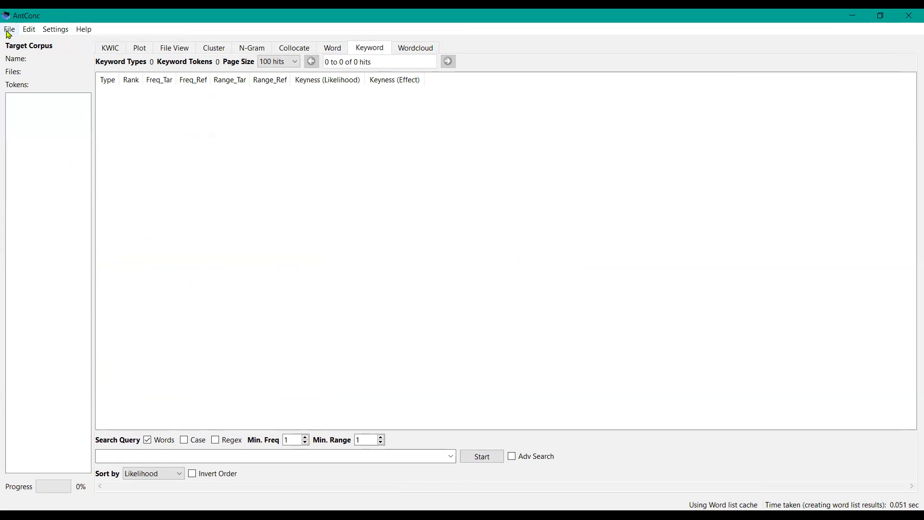
# Step: Open the Corpus Manager, expand the AmE06 list and load AmE06.db as the target corpus
pyautogui.click(9, 30)
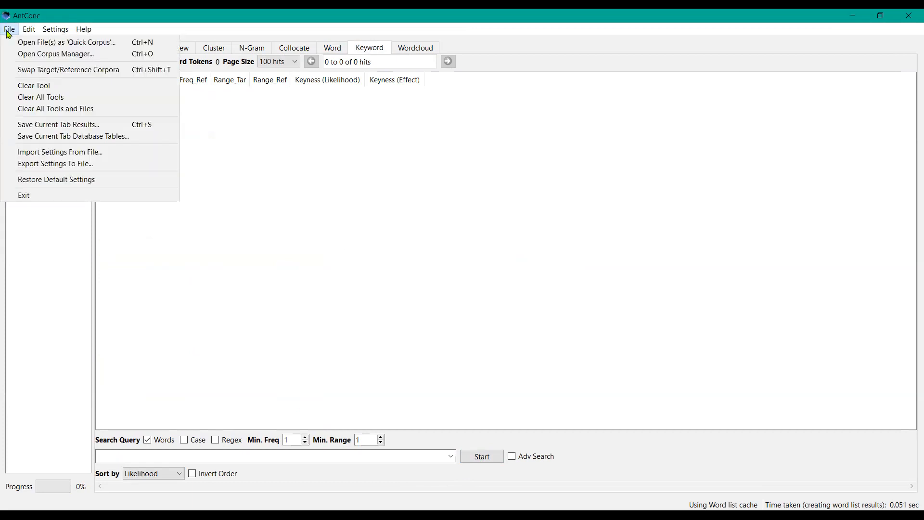
pyautogui.click(33, 57)
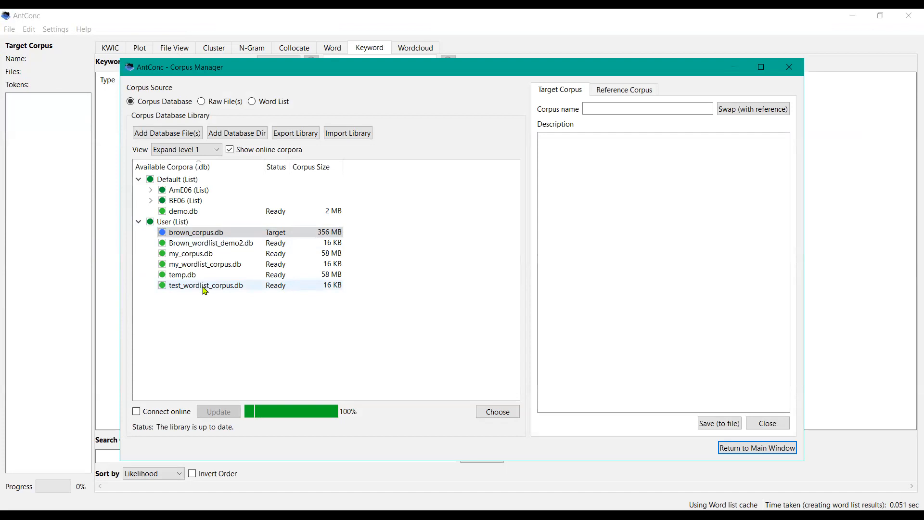
pyautogui.click(188, 192)
pyautogui.doubleClick(187, 192)
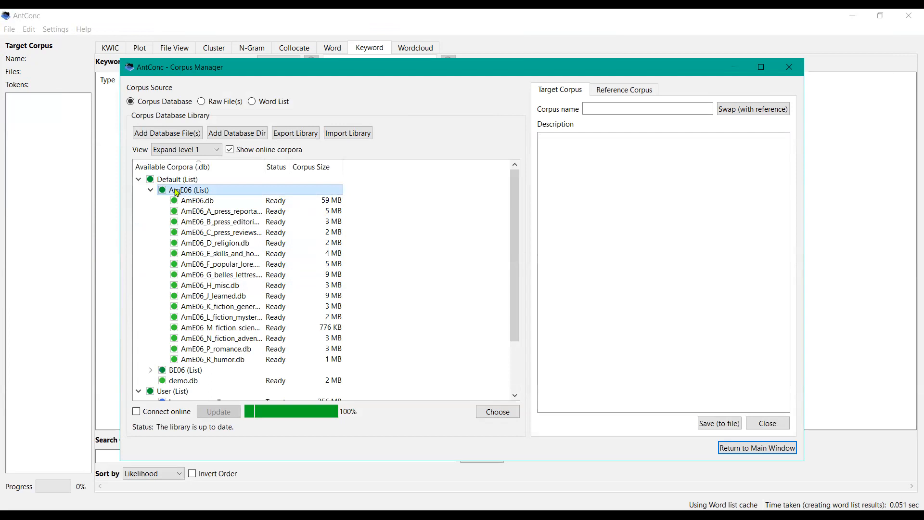
pyautogui.doubleClick(199, 202)
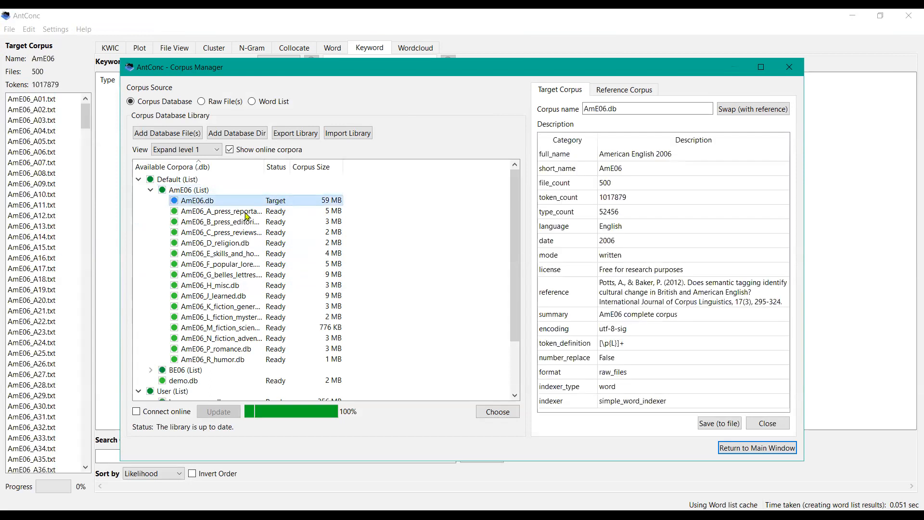
# Step: Set brown_corpus.db as the reference corpus and return to the main window
pyautogui.click(604, 91)
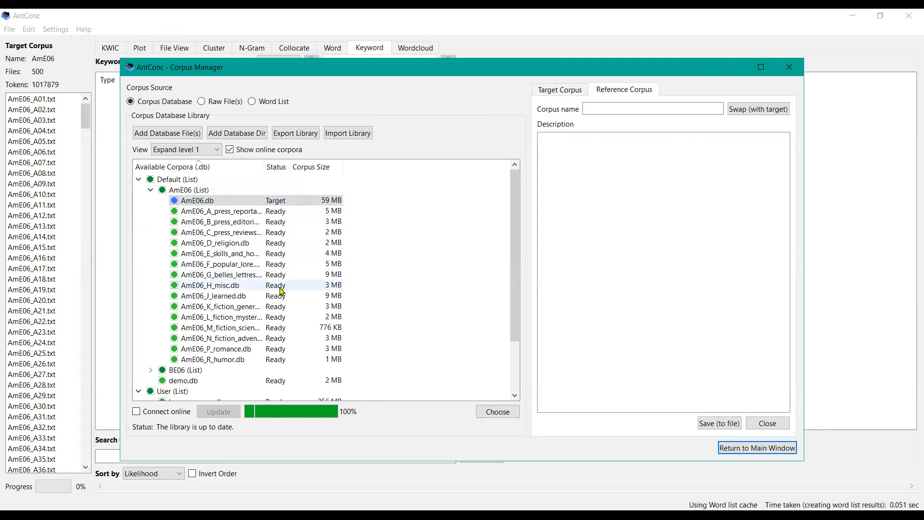
pyautogui.click(515, 396)
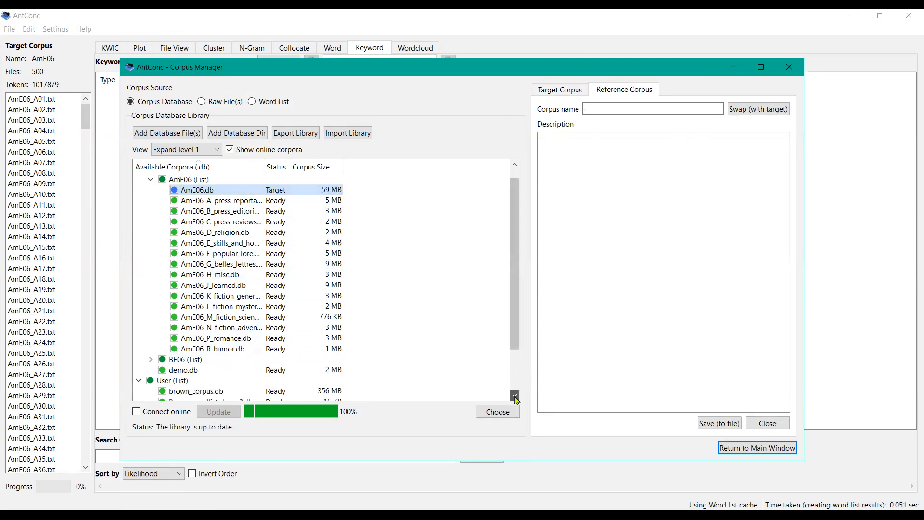
pyautogui.click(515, 396)
pyautogui.click(515, 396)
pyautogui.click(515, 396)
pyautogui.click(514, 396)
pyautogui.click(515, 396)
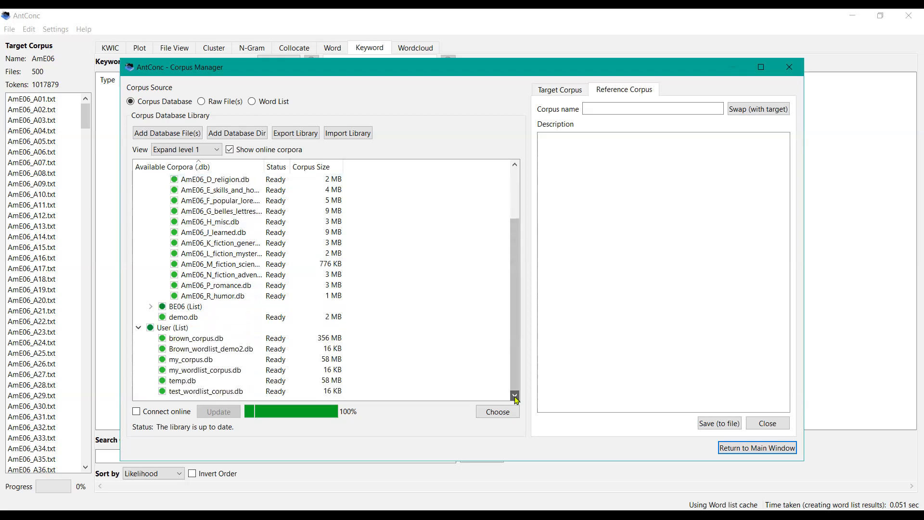
pyautogui.click(216, 343)
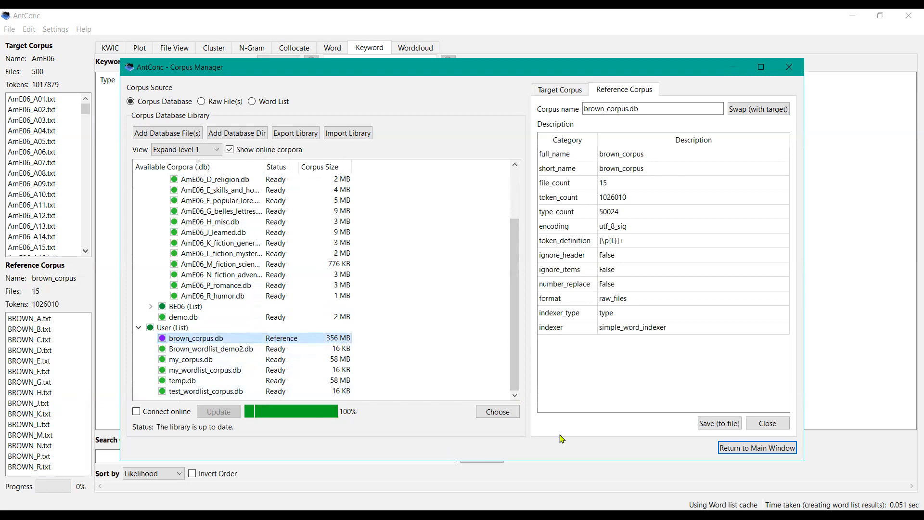
pyautogui.click(730, 448)
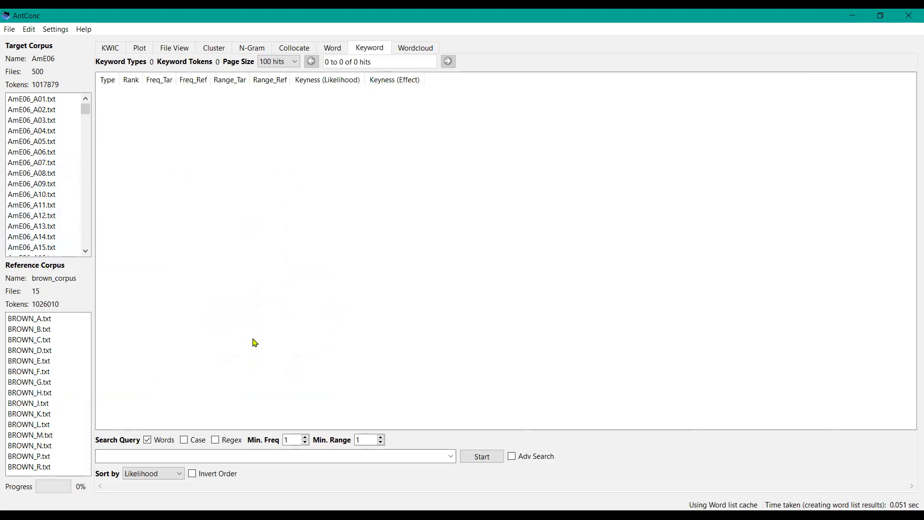
# Step: Generate the keyword list for AmE06 against the Brown reference corpus
pyautogui.click(479, 459)
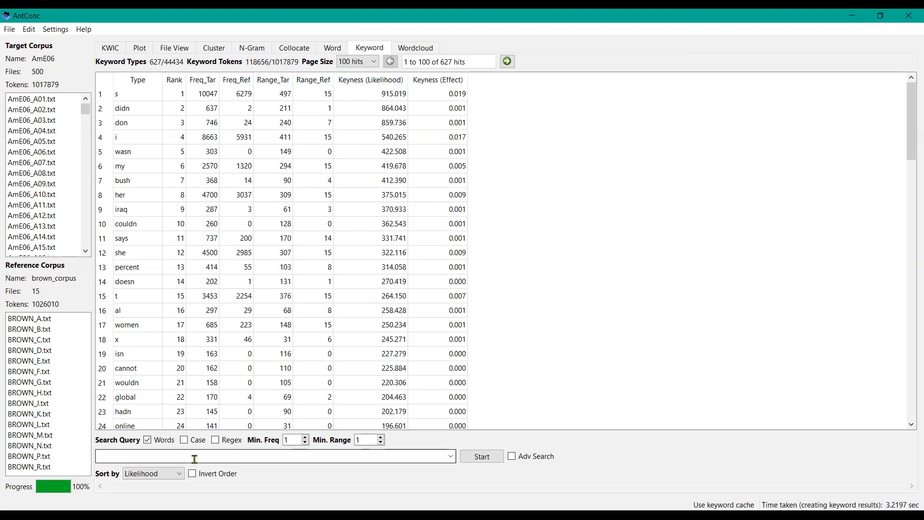
pyautogui.click(182, 475)
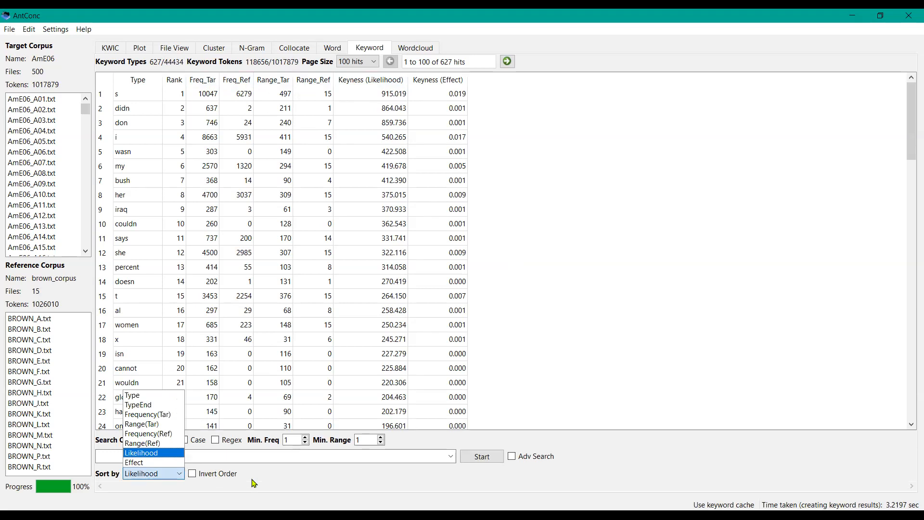
pyautogui.click(340, 186)
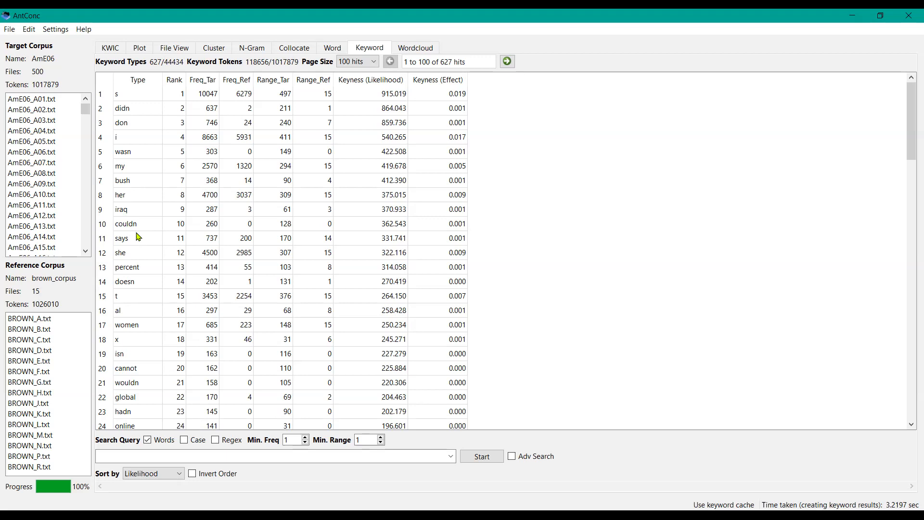
# Step: Open the Keyword tool settings, set the likelihood measure to Log-Likelihood (2-term), and apply
pyautogui.click(57, 30)
pyautogui.click(72, 55)
pyautogui.click(304, 235)
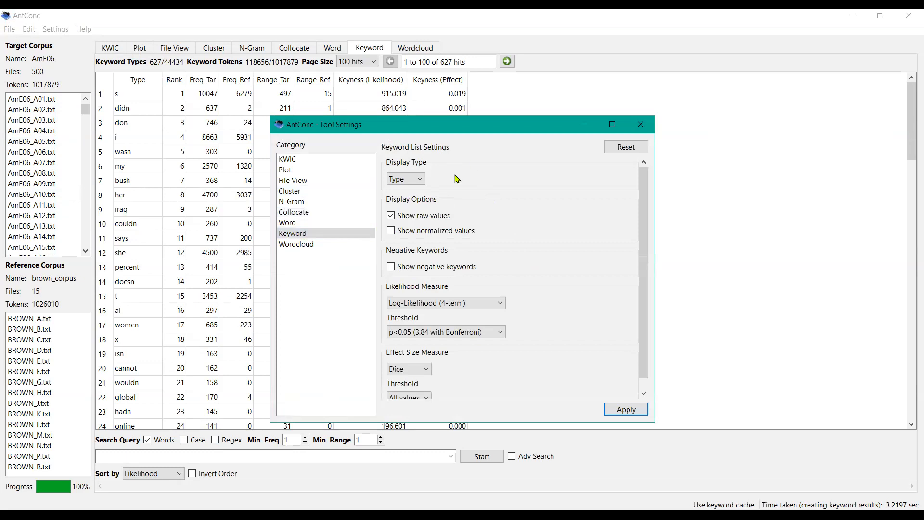
pyautogui.click(422, 181)
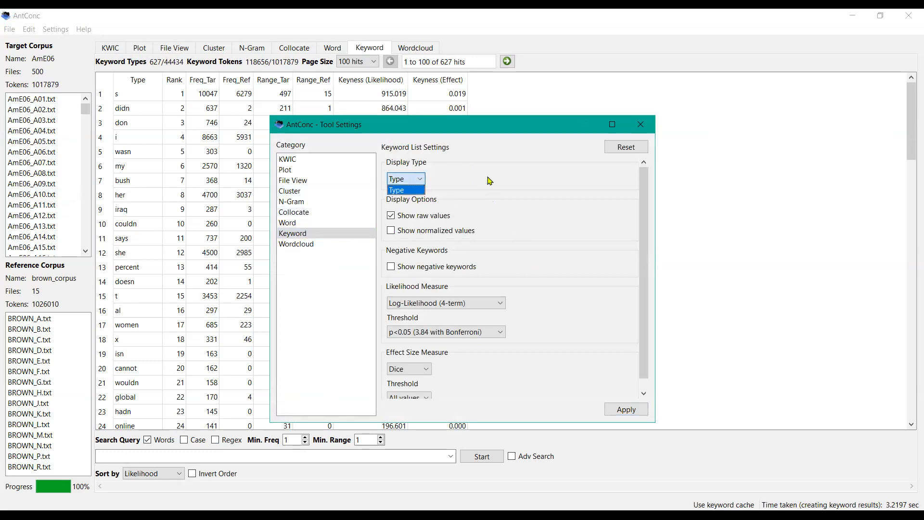
pyautogui.click(489, 181)
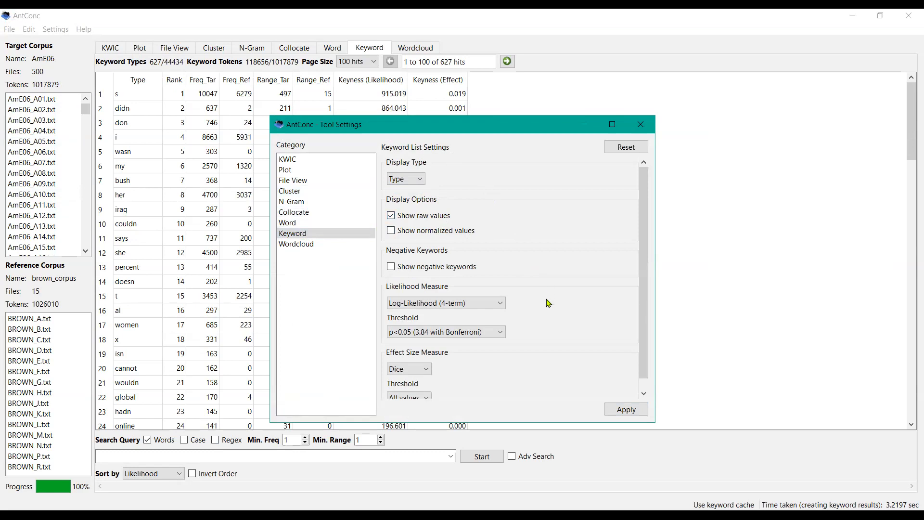
pyautogui.click(502, 305)
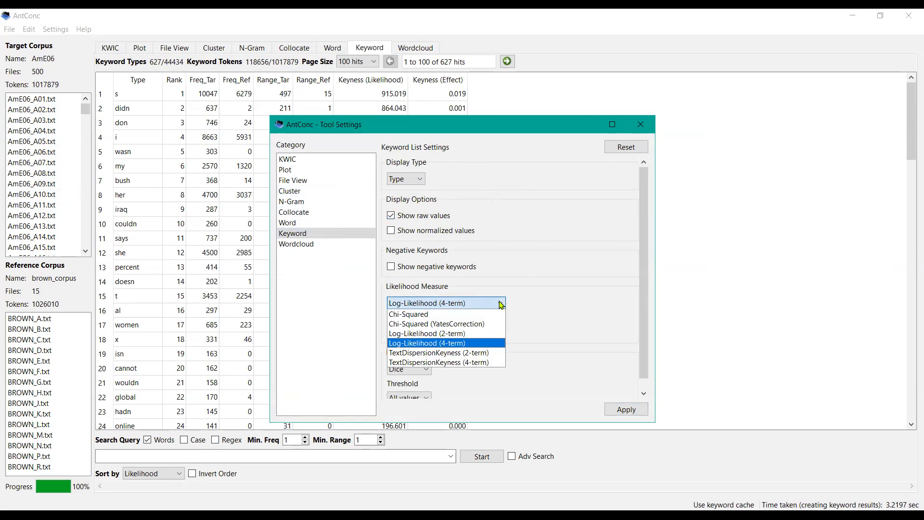
pyautogui.click(473, 335)
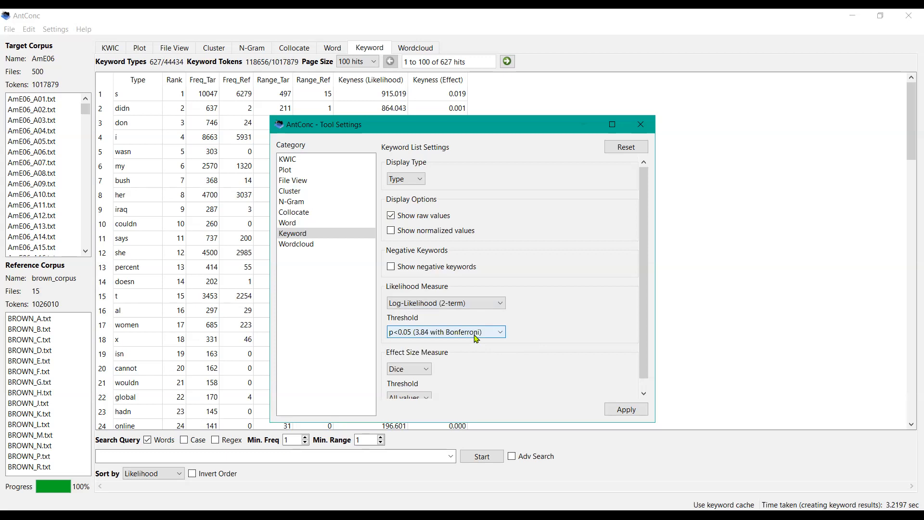
pyautogui.click(476, 335)
pyautogui.click(552, 351)
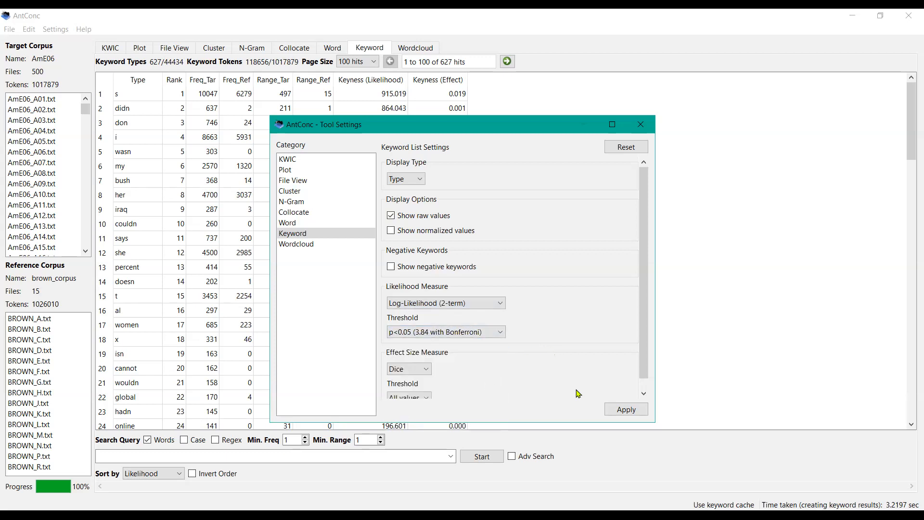
pyautogui.click(643, 394)
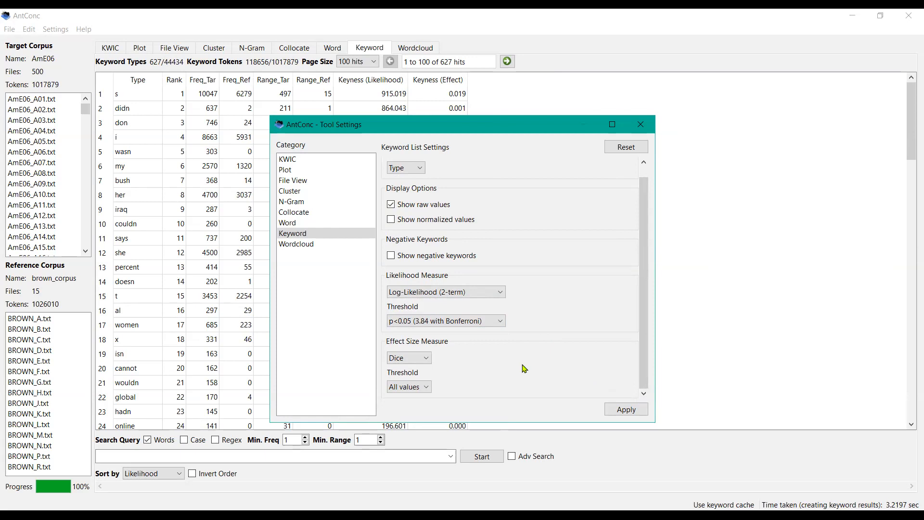
pyautogui.click(624, 408)
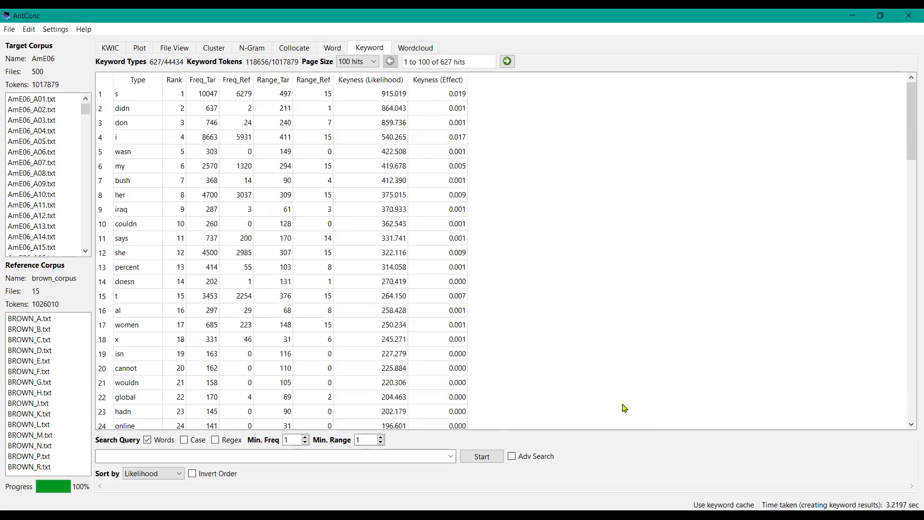